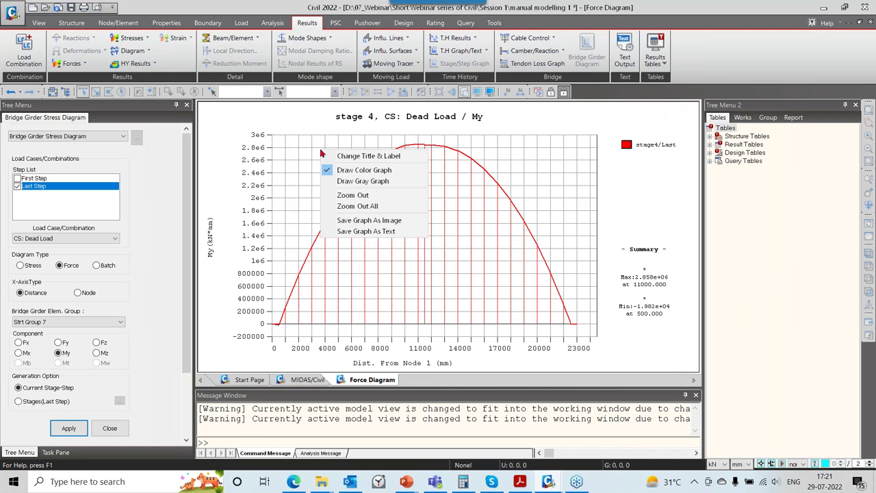
Save the My force graph as the text file 12, review its listed values in the text editor and close it.
{"action": "left_click", "coordinate": [363, 233]}
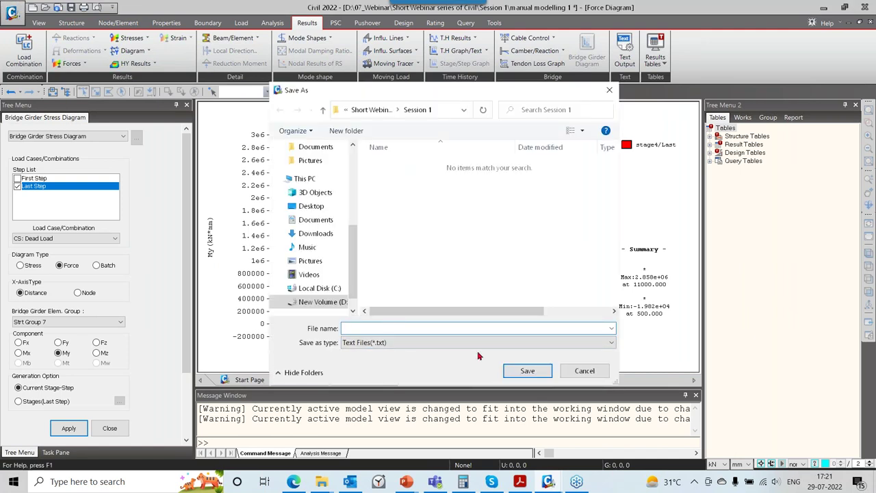
{"action": "left_click", "coordinate": [526, 370]}
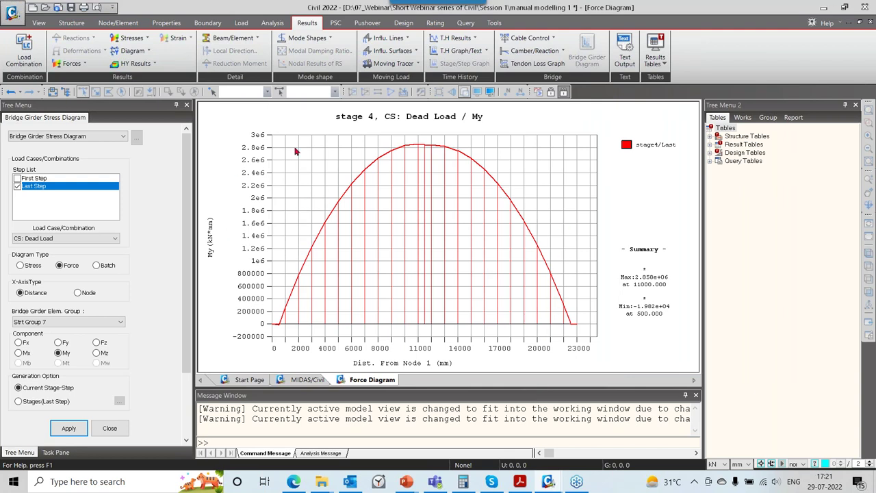
{"action": "left_click", "coordinate": [147, 152]}
{"action": "left_click", "coordinate": [59, 125]}
{"action": "left_click_drag", "start_coordinate": [63, 126], "coordinate": [245, 295]}
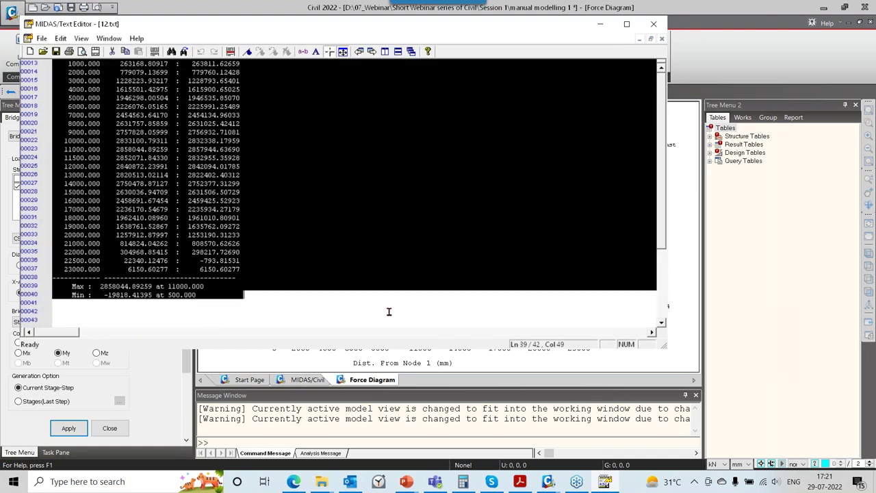
{"action": "left_click", "coordinate": [325, 273]}
{"action": "left_click", "coordinate": [656, 24]}
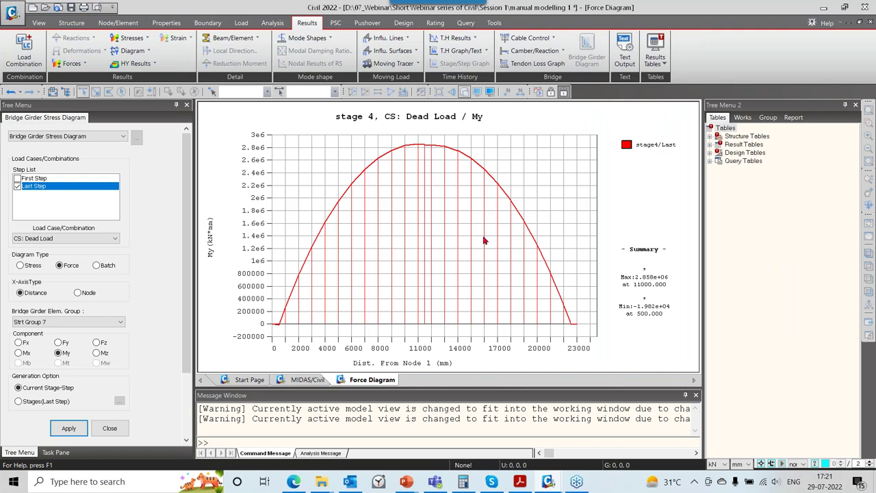
Start saving the My force graph as a BMP image and browse to the Short Webinar series of Civil folder.
{"action": "right_click", "coordinate": [409, 163]}
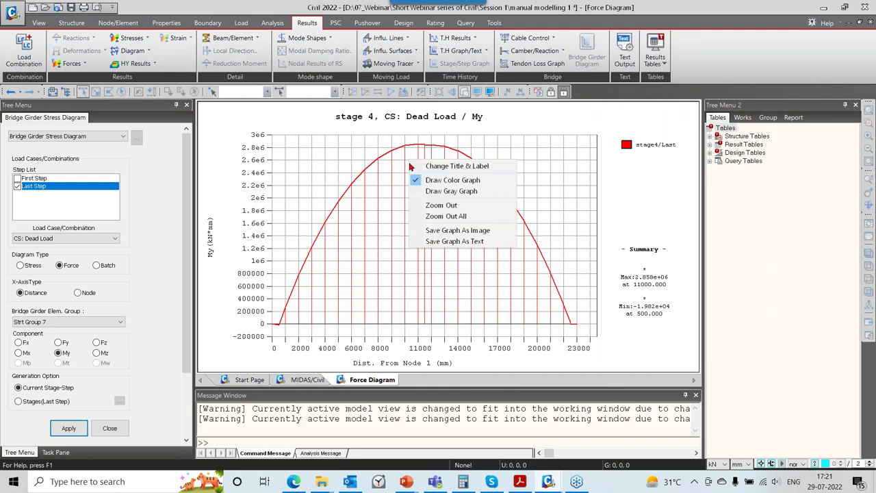
{"action": "left_click", "coordinate": [457, 231]}
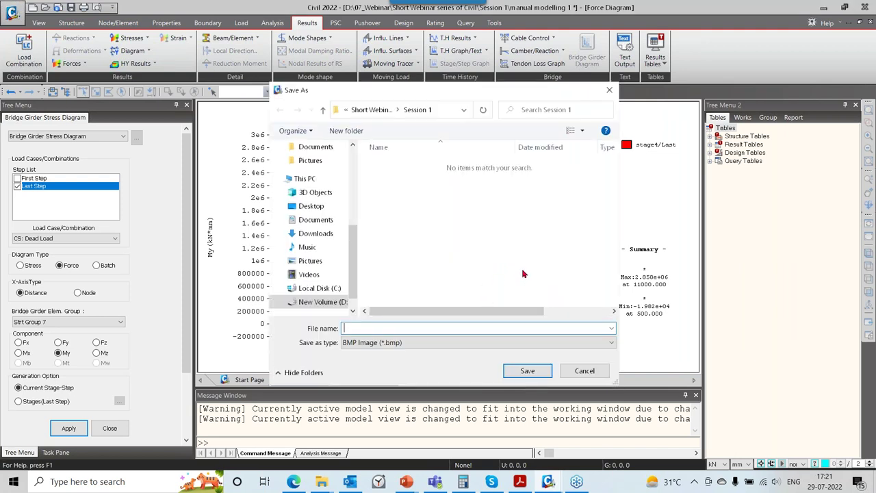
{"action": "left_click", "coordinate": [370, 109]}
{"action": "left_click", "coordinate": [397, 190]}
{"action": "left_click", "coordinate": [419, 252]}
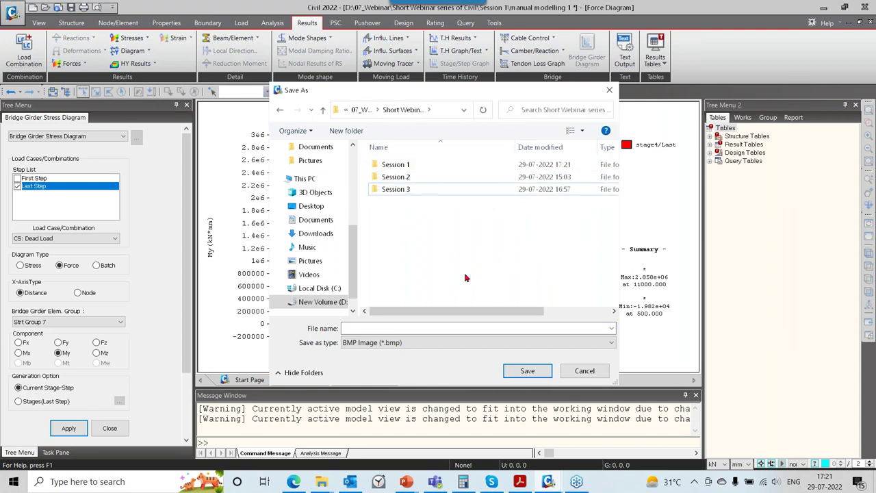
{"action": "double_click", "coordinate": [376, 191]}
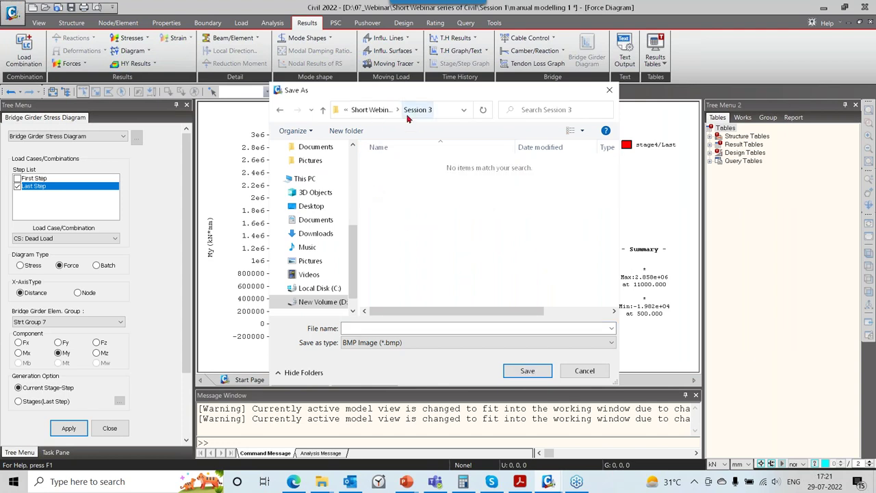
{"action": "left_click", "coordinate": [371, 110]}
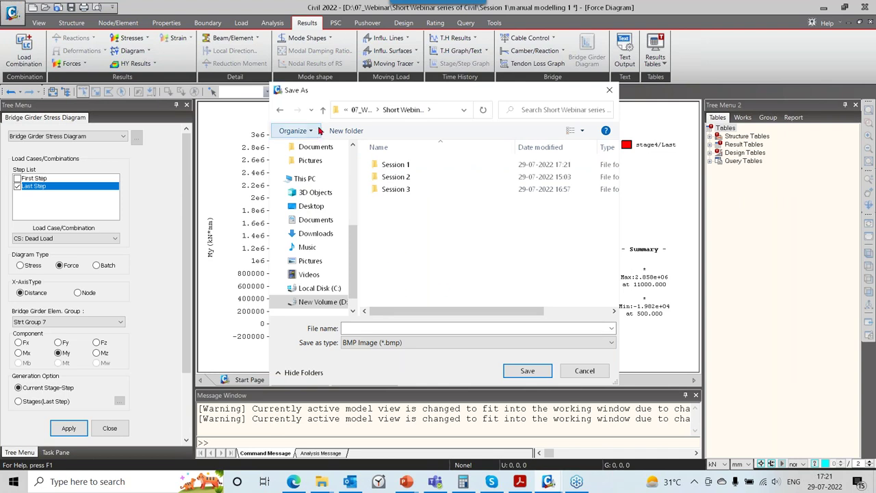
Create a folder named Images and save the graph image inside it as 1.
{"action": "left_click", "coordinate": [346, 130]}
{"action": "type", "text": "Images"}
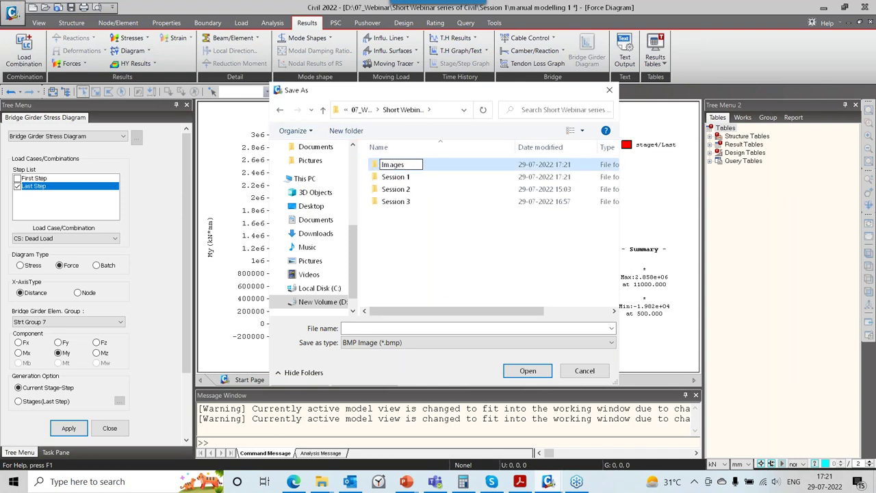
{"action": "key", "text": "Return"}
{"action": "key", "text": "Return"}
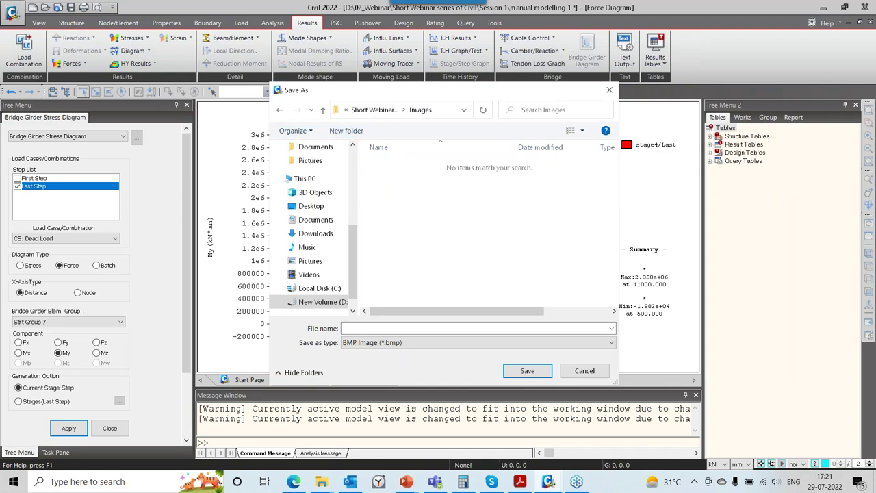
{"action": "type", "text": "1"}
{"action": "left_click", "coordinate": [525, 371]}
Return to the model view and select Image Files in the Dynamic Report tree.
{"action": "left_click", "coordinate": [295, 382]}
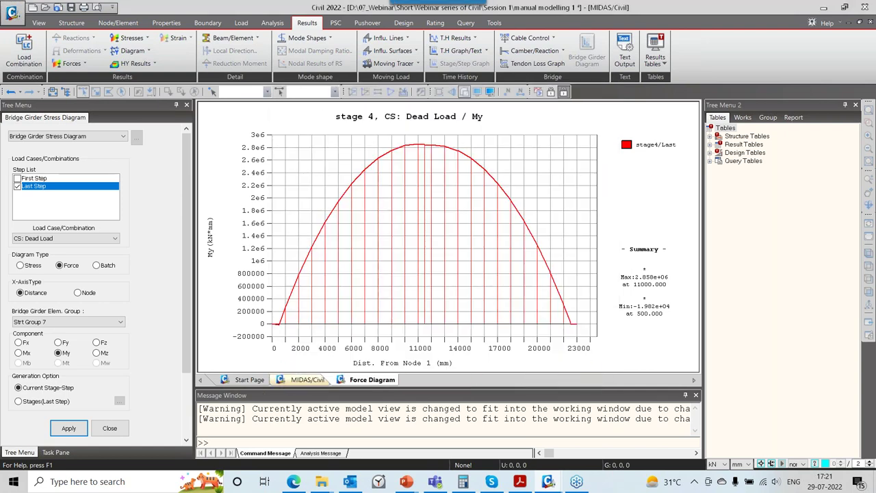
{"action": "left_click", "coordinate": [89, 118]}
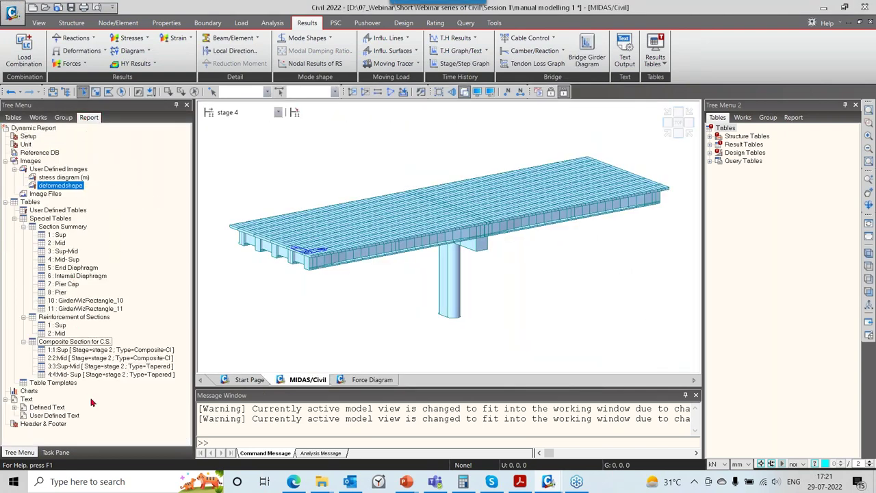
{"action": "left_click", "coordinate": [38, 196]}
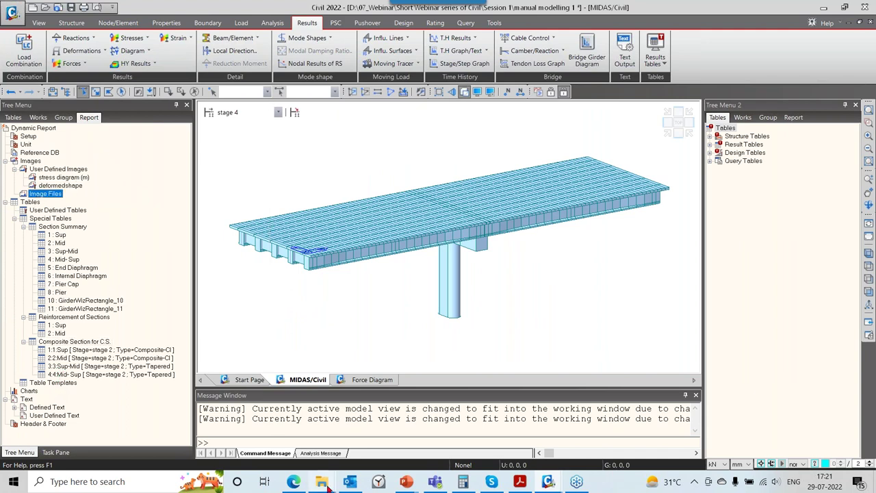
Switch to File Explorer and browse on drive D to the Short Webinar series of Civil folder inside 07_Webinar.
{"action": "mouse_move", "coordinate": [322, 481]}
{"action": "left_click", "coordinate": [261, 432]}
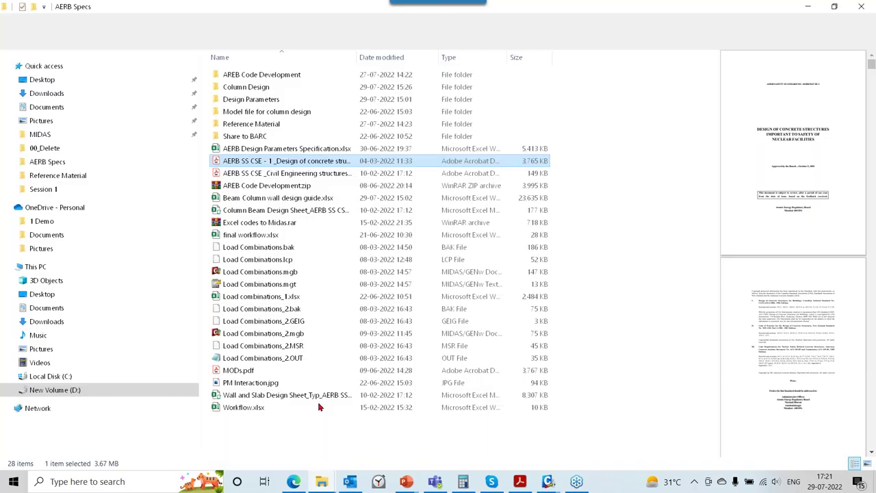
{"action": "left_click", "coordinate": [55, 390]}
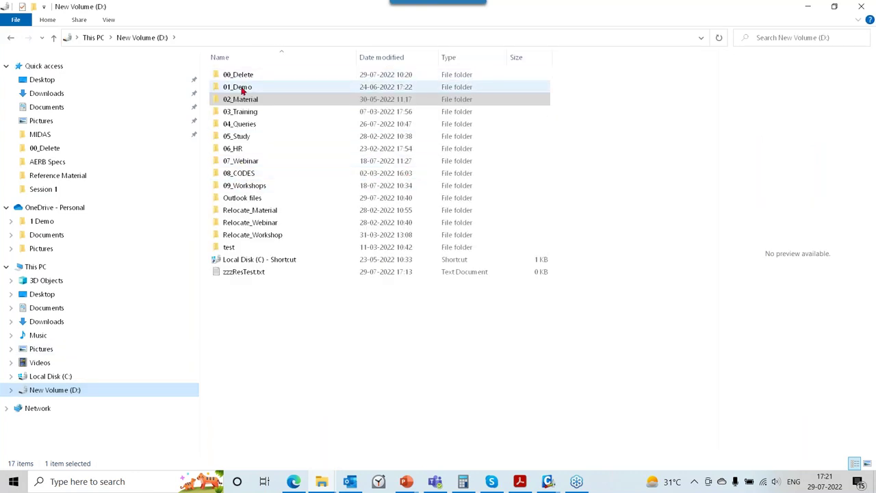
{"action": "double_click", "coordinate": [248, 111]}
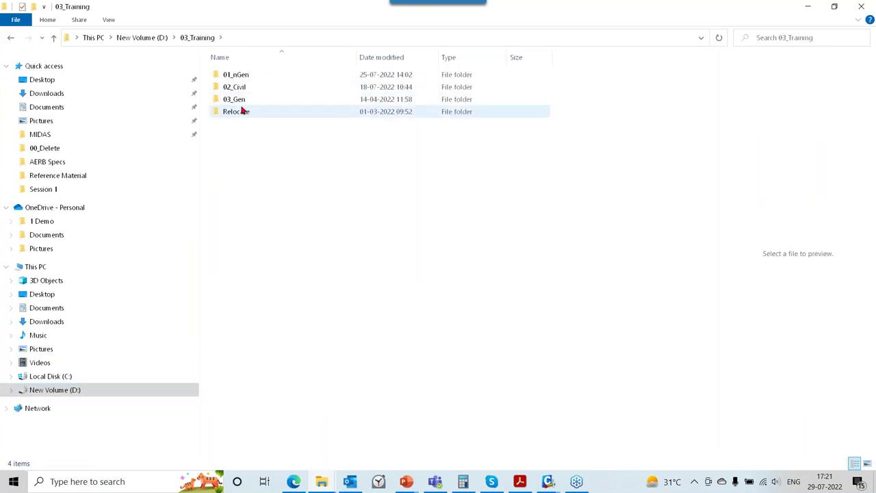
{"action": "left_click", "coordinate": [143, 37]}
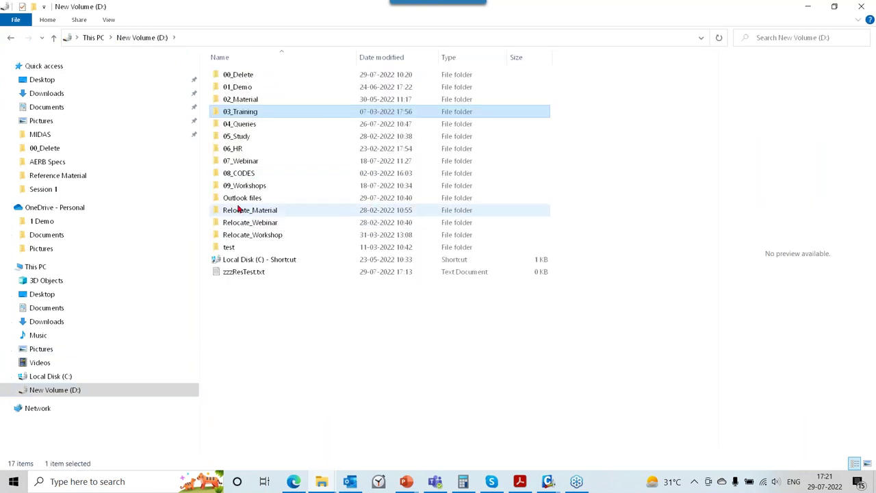
{"action": "double_click", "coordinate": [248, 161]}
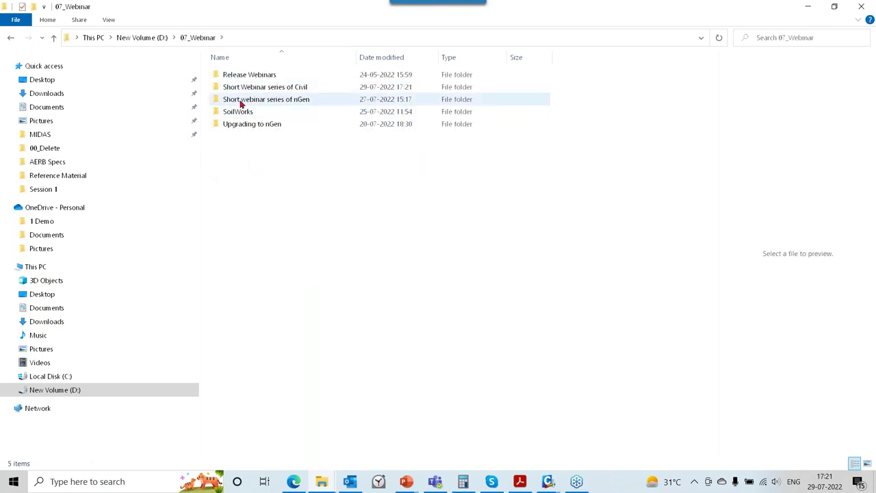
{"action": "double_click", "coordinate": [243, 114]}
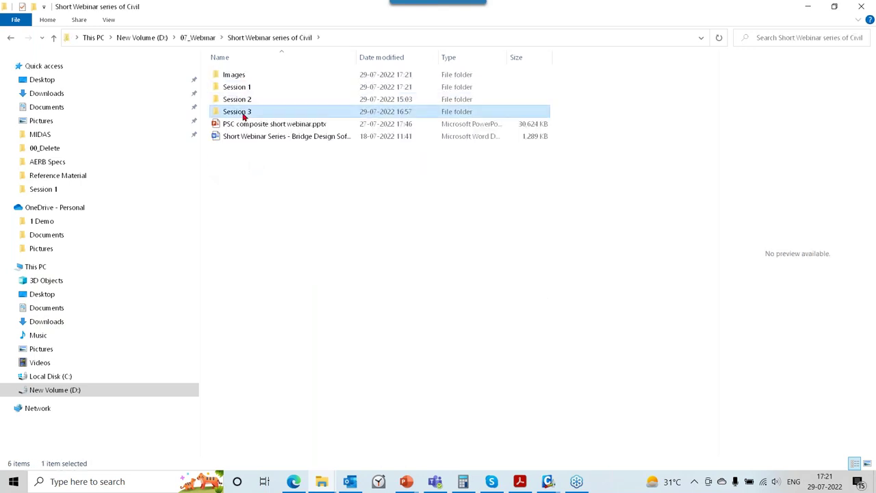
{"action": "left_click", "coordinate": [269, 37]}
Rename the Images folder to Image Files.
{"action": "left_click", "coordinate": [244, 80]}
{"action": "left_click", "coordinate": [241, 77]}
{"action": "left_click", "coordinate": [252, 78]}
{"action": "key", "text": "BackSpace"}
{"action": "type", "text": "Files"}
{"action": "key", "text": "Return"}
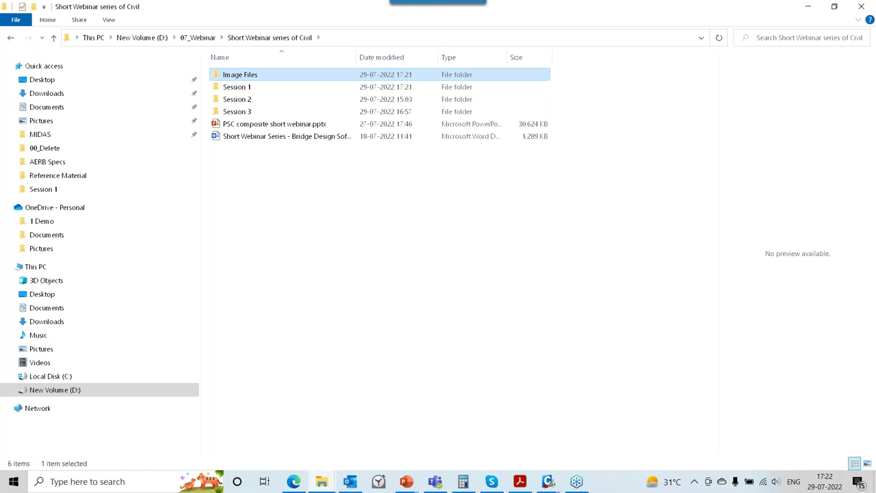
Move the Image Files folder into the Session 1 folder.
{"action": "double_click", "coordinate": [239, 88]}
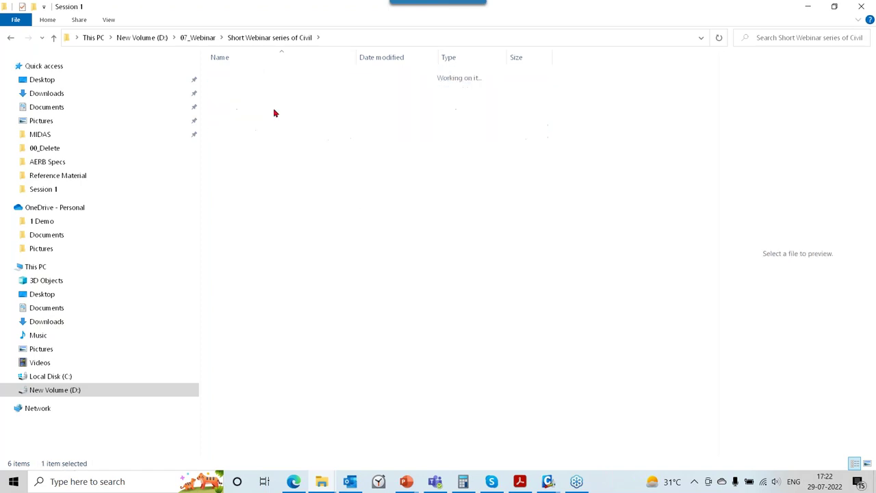
{"action": "left_click", "coordinate": [274, 38]}
{"action": "left_click", "coordinate": [248, 78]}
{"action": "right_click", "coordinate": [248, 77]}
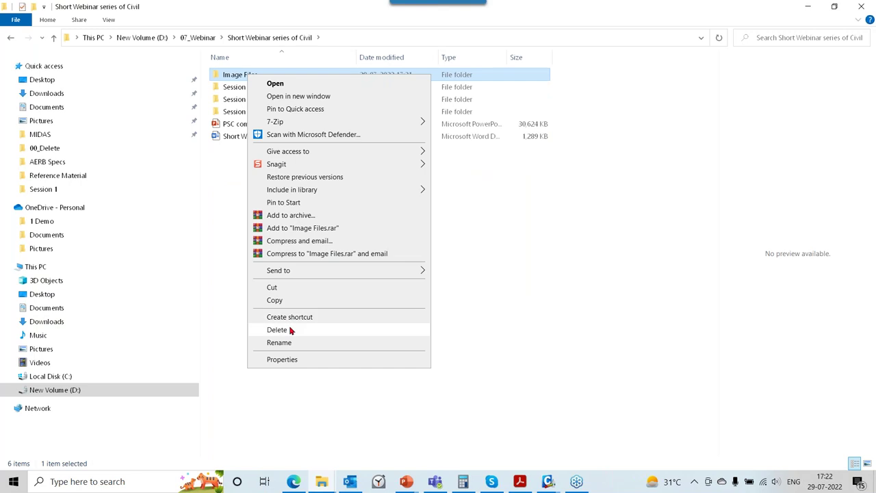
{"action": "left_click", "coordinate": [270, 288]}
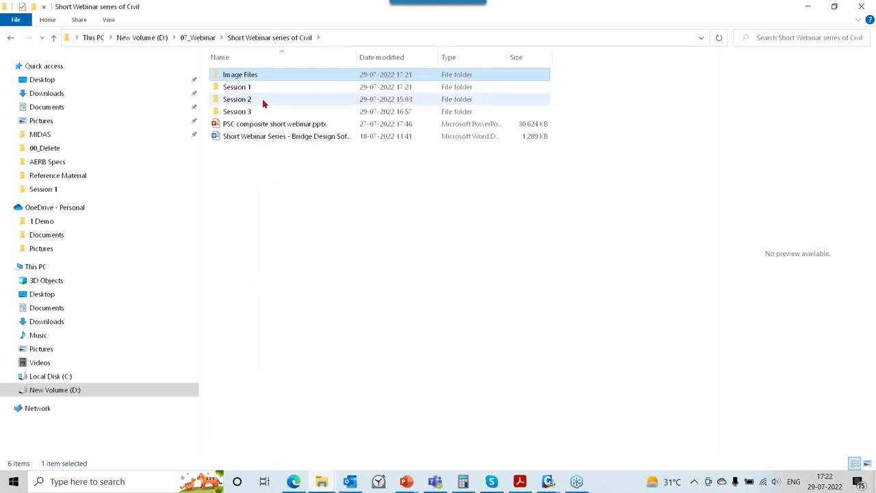
{"action": "left_click", "coordinate": [252, 91]}
{"action": "double_click", "coordinate": [253, 93]}
{"action": "right_click", "coordinate": [262, 352]}
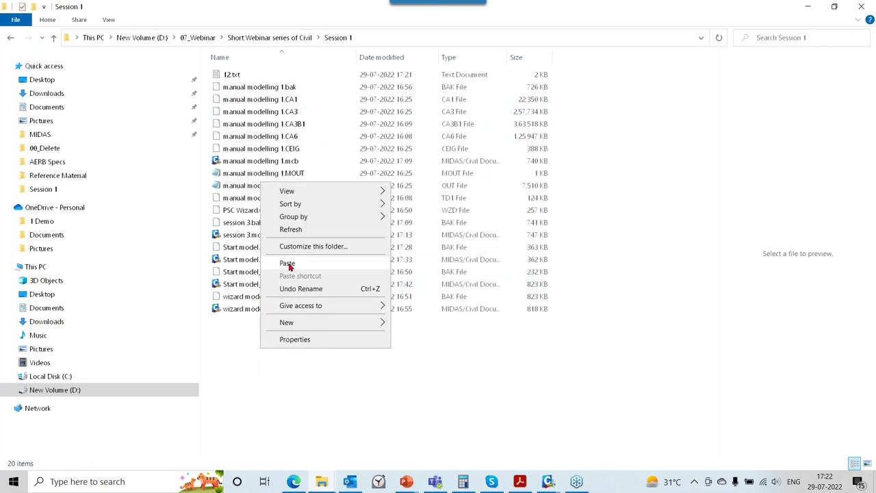
{"action": "left_click", "coordinate": [262, 260]}
Switch back to midas Civil and add 1.bmp to the Image Files of the Dynamic Report.
{"action": "key", "text": "alt+Tab"}
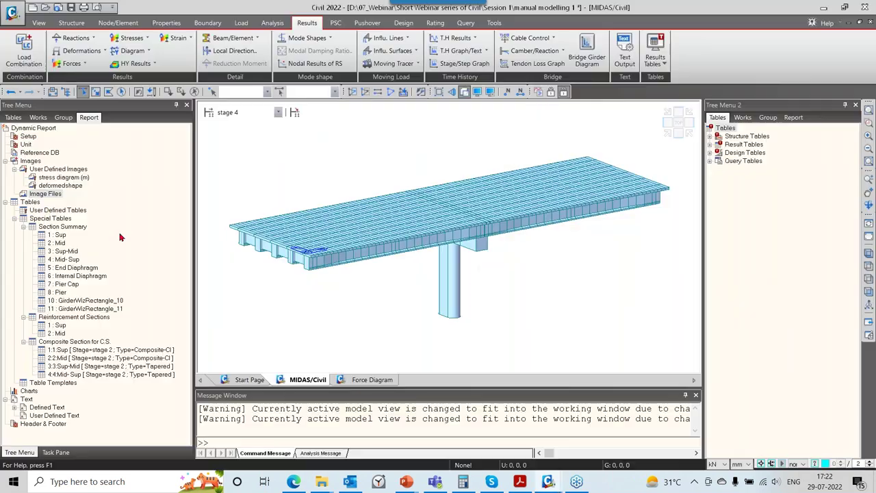
{"action": "right_click", "coordinate": [44, 194]}
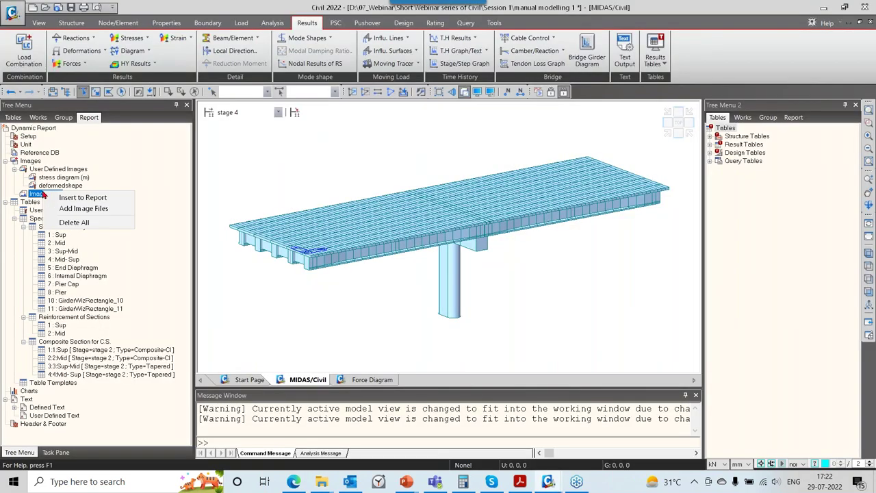
{"action": "left_click", "coordinate": [83, 209]}
{"action": "left_click", "coordinate": [378, 183]}
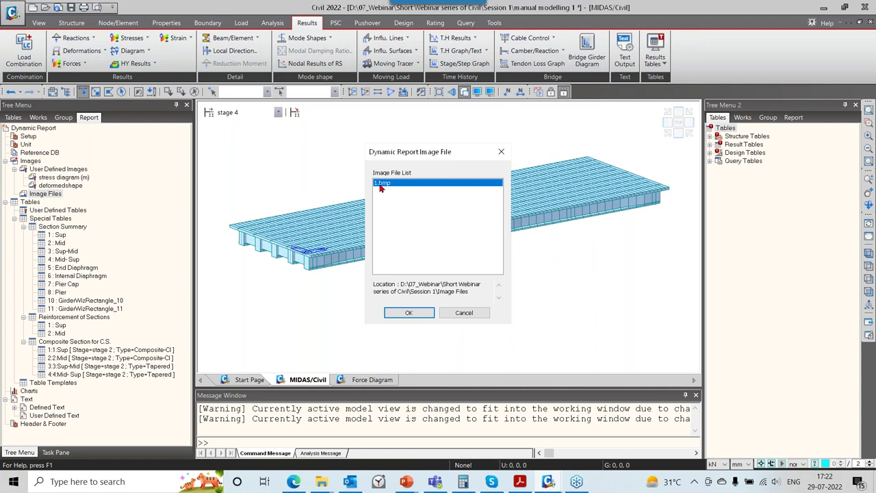
{"action": "left_click", "coordinate": [414, 312]}
{"action": "left_click", "coordinate": [49, 203]}
{"action": "left_click", "coordinate": [49, 203]}
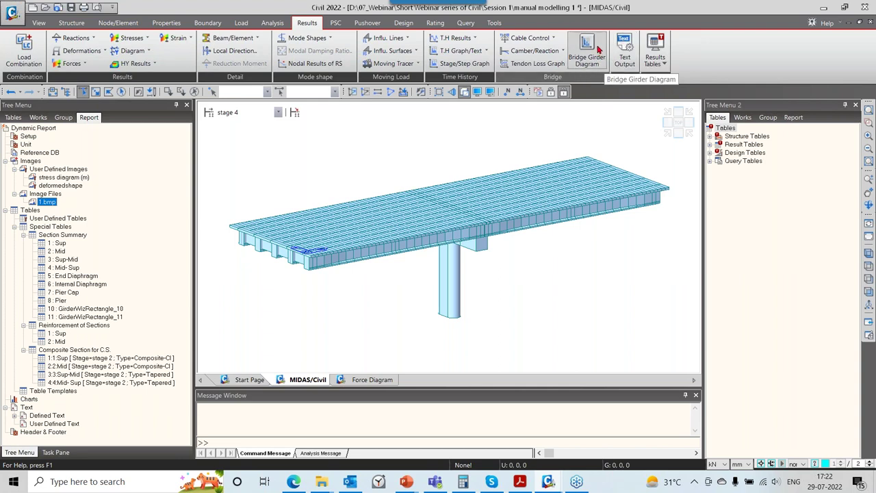
Open the Reaction results table with the Summation(CS) load case activated for nodes 1to412.
{"action": "left_click", "coordinate": [661, 57]}
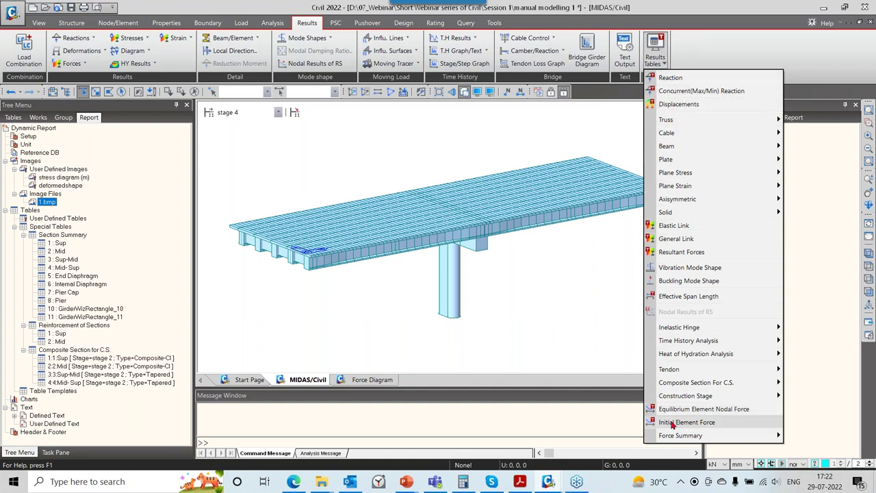
{"action": "left_click", "coordinate": [672, 78]}
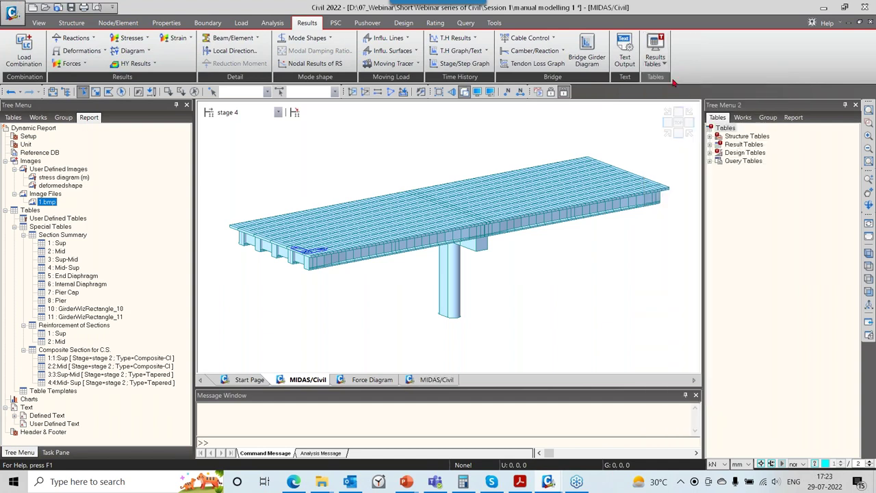
{"action": "left_click", "coordinate": [397, 239]}
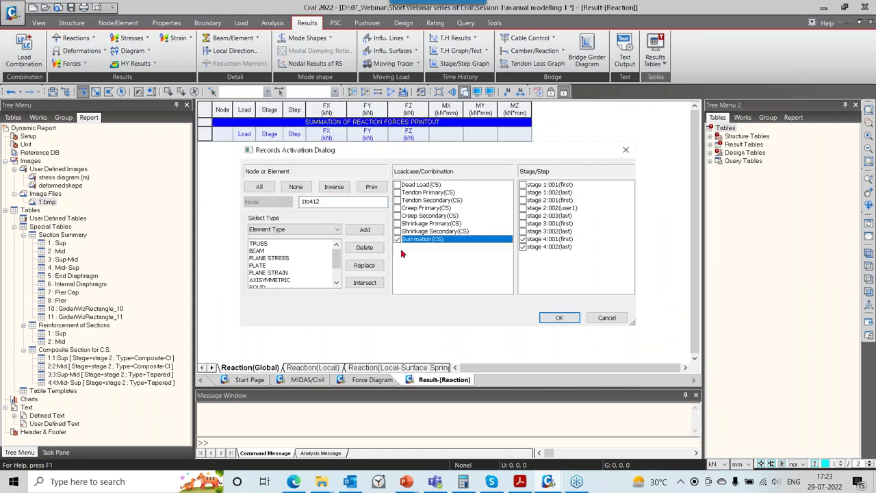
{"action": "double_click", "coordinate": [329, 202]}
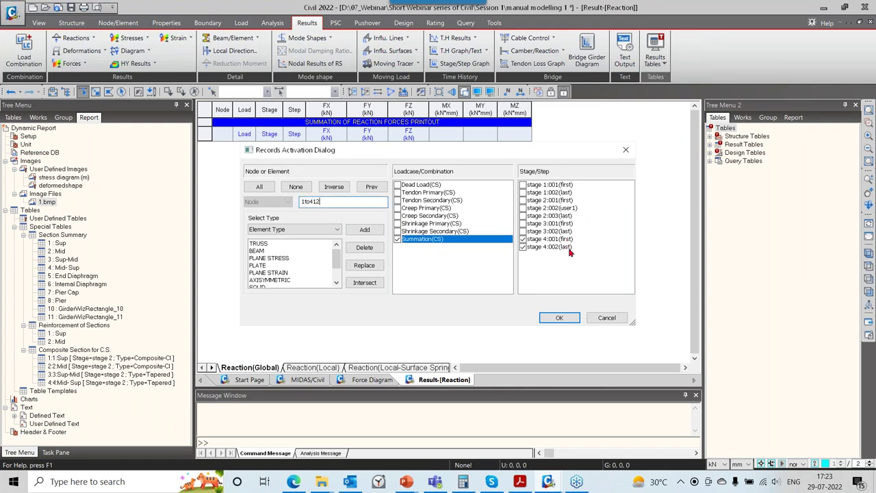
Activate only the last steps of stages 1 to 4 and generate the reaction table.
{"action": "left_click", "coordinate": [524, 240]}
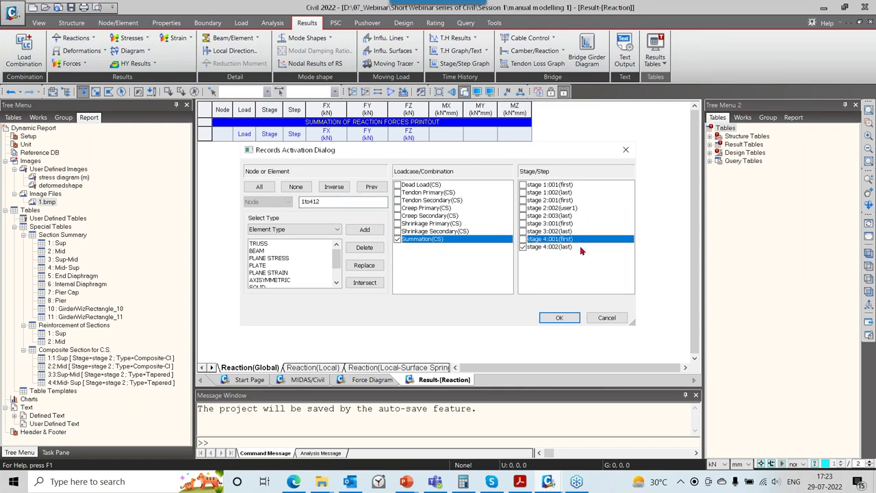
{"action": "left_click", "coordinate": [524, 231]}
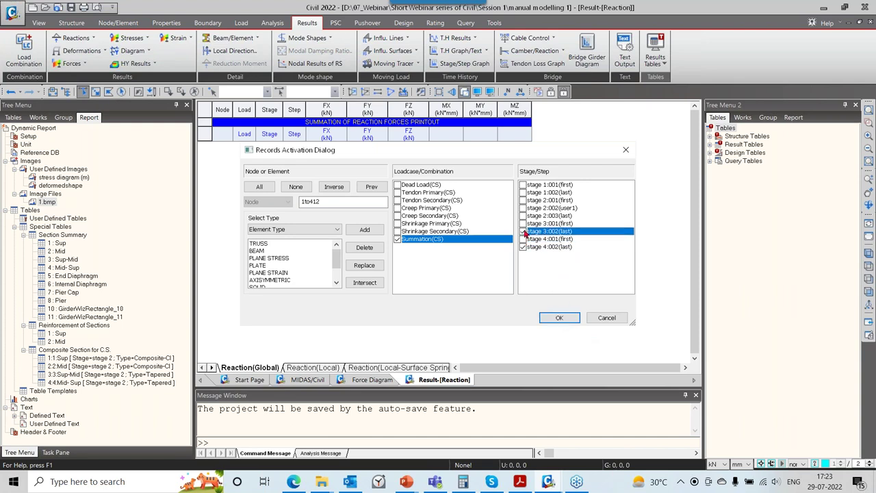
{"action": "left_click", "coordinate": [525, 216]}
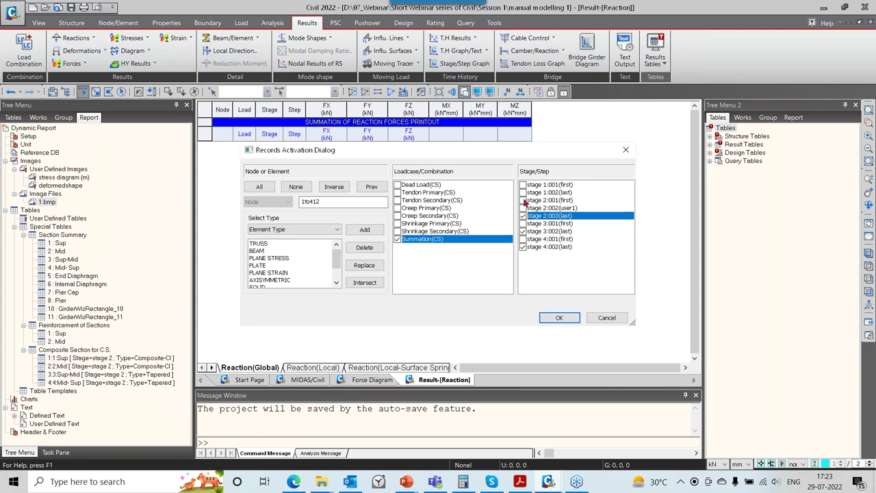
{"action": "left_click", "coordinate": [524, 199]}
{"action": "left_click", "coordinate": [559, 318]}
{"action": "scroll", "coordinate": [333, 236], "scroll_direction": "down", "scroll_amount": 3}
{"action": "scroll", "coordinate": [343, 267], "scroll_direction": "up", "scroll_amount": 3}
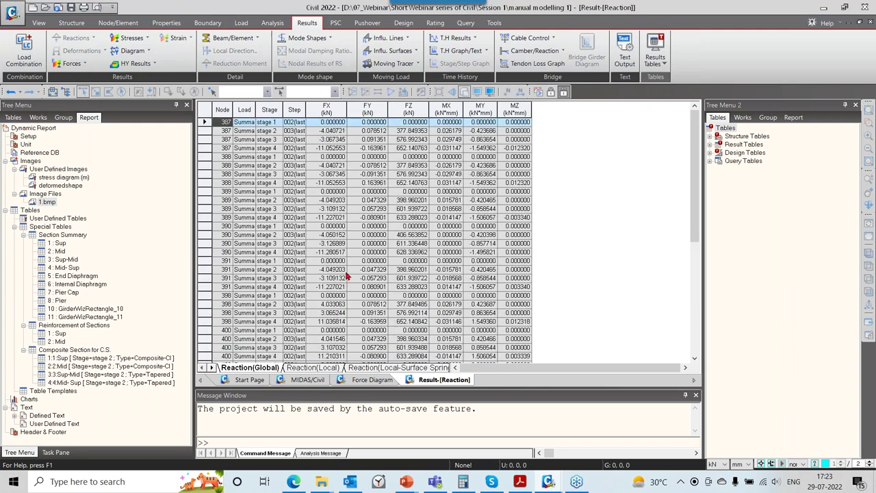
Set the model's length unit to m for the reaction table.
{"action": "right_click", "coordinate": [328, 193]}
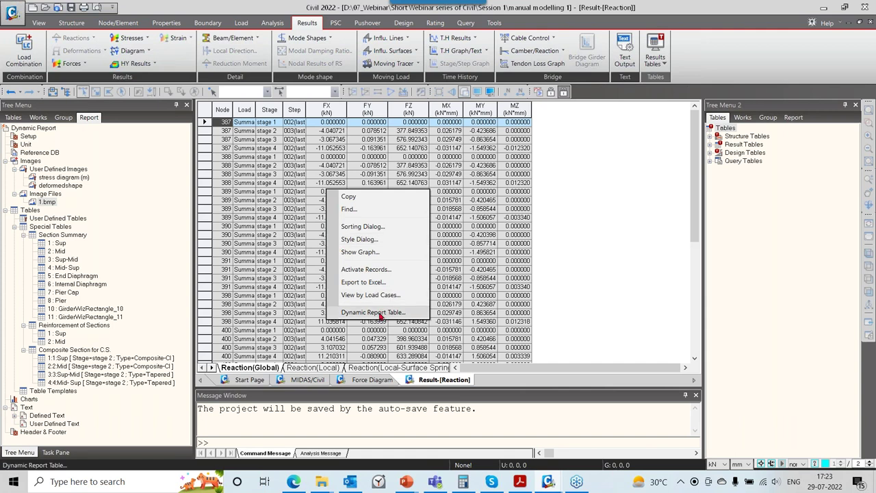
{"action": "left_click", "coordinate": [375, 313]}
{"action": "left_click", "coordinate": [739, 465]}
{"action": "left_click", "coordinate": [740, 440]}
Add the reaction table to the Dynamic Report as ReacG with only the Node, Load, FX, FY and FZ components.
{"action": "right_click", "coordinate": [319, 174]}
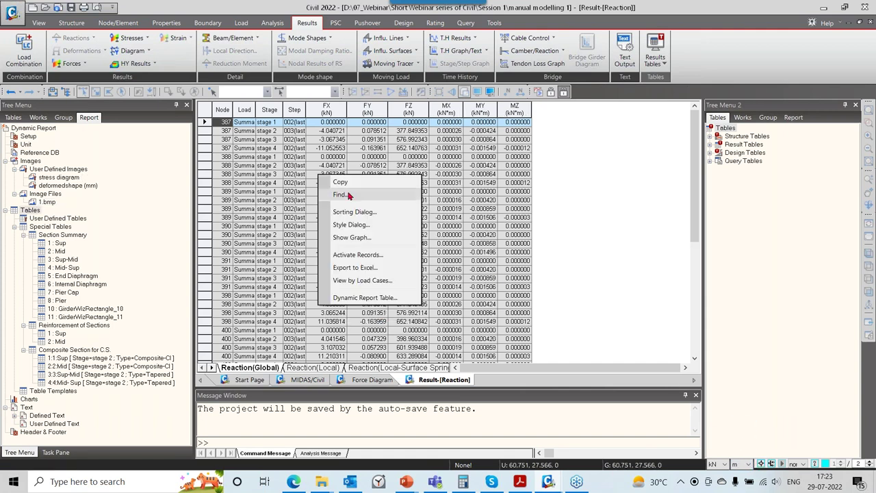
{"action": "left_click", "coordinate": [363, 297]}
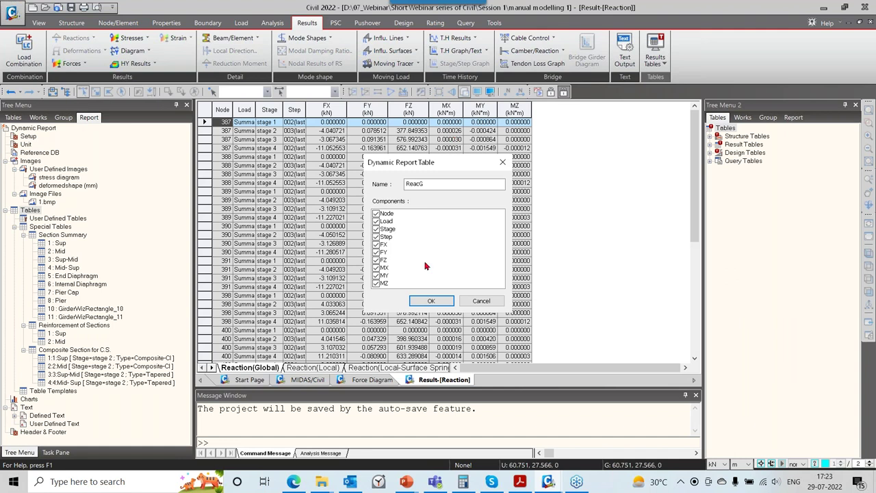
{"action": "left_click", "coordinate": [376, 282]}
{"action": "left_click", "coordinate": [376, 275]}
{"action": "left_click", "coordinate": [375, 268]}
{"action": "left_click", "coordinate": [376, 261]}
{"action": "left_click", "coordinate": [376, 261]}
{"action": "left_click", "coordinate": [432, 301]}
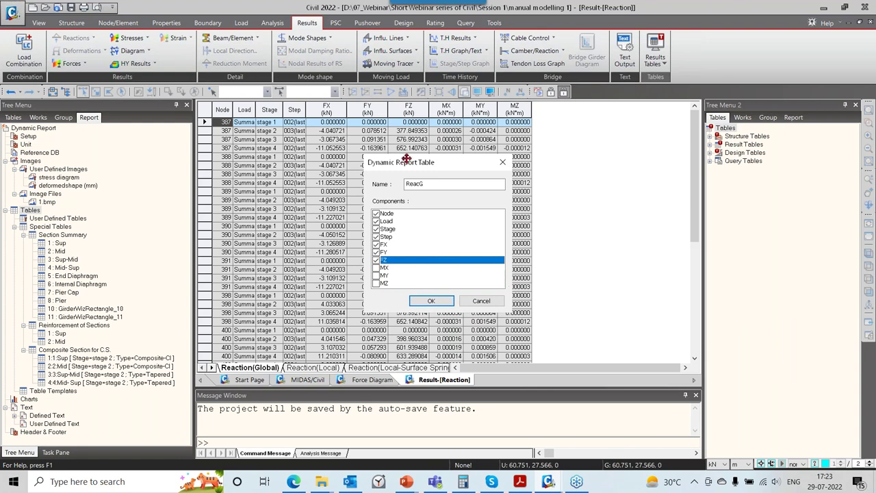
{"action": "left_click", "coordinate": [376, 236]}
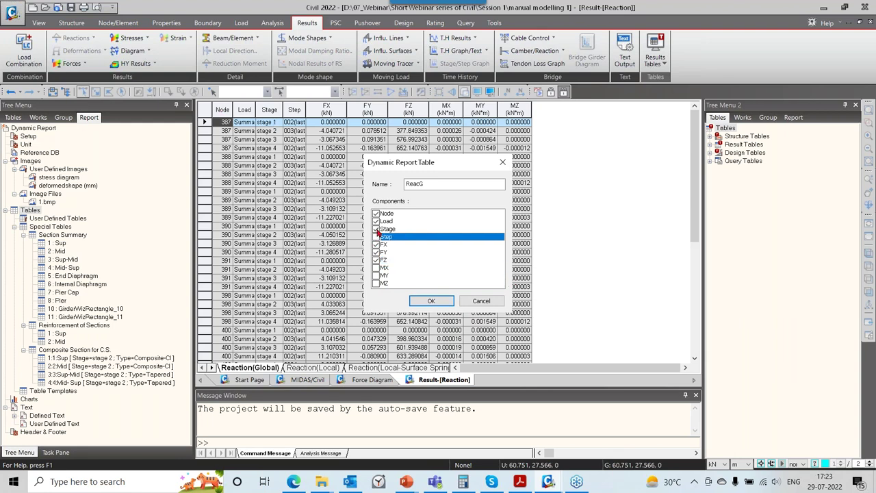
{"action": "left_click", "coordinate": [375, 229]}
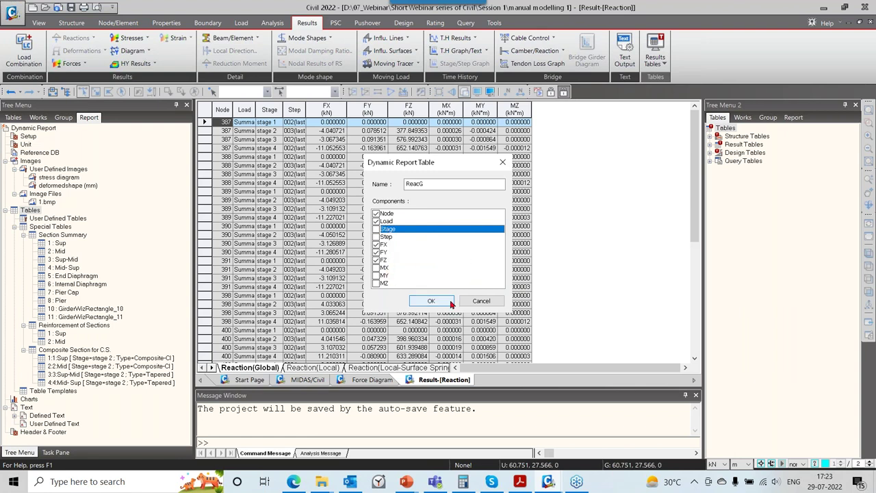
{"action": "left_click", "coordinate": [430, 301]}
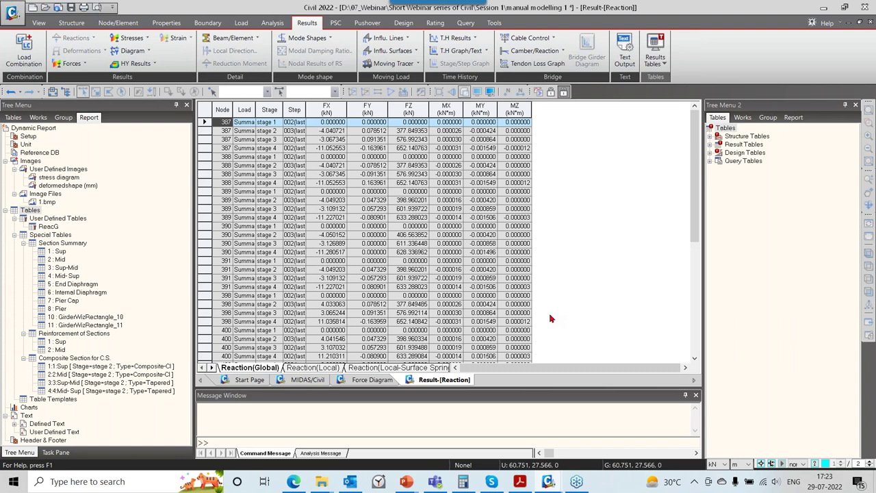
Return to the model view and add it to the Dynamic Report images under the name PSC Bridge.
{"action": "left_click", "coordinate": [306, 381]}
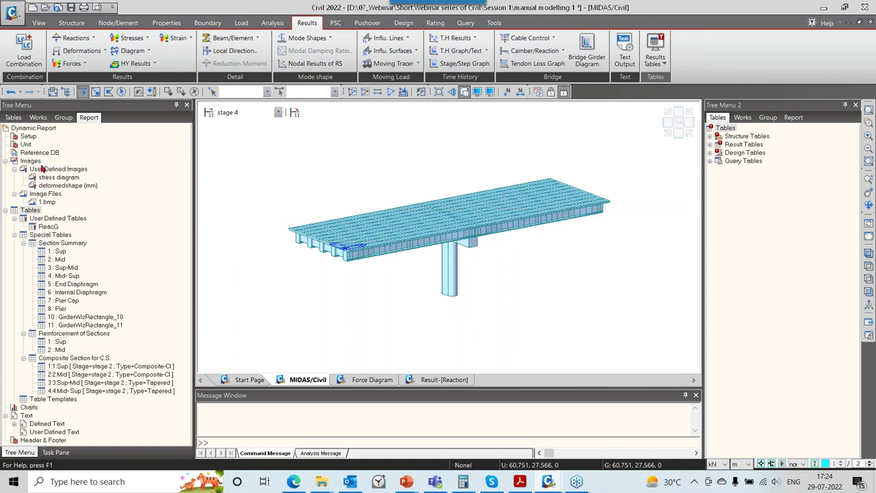
{"action": "left_click", "coordinate": [88, 118]}
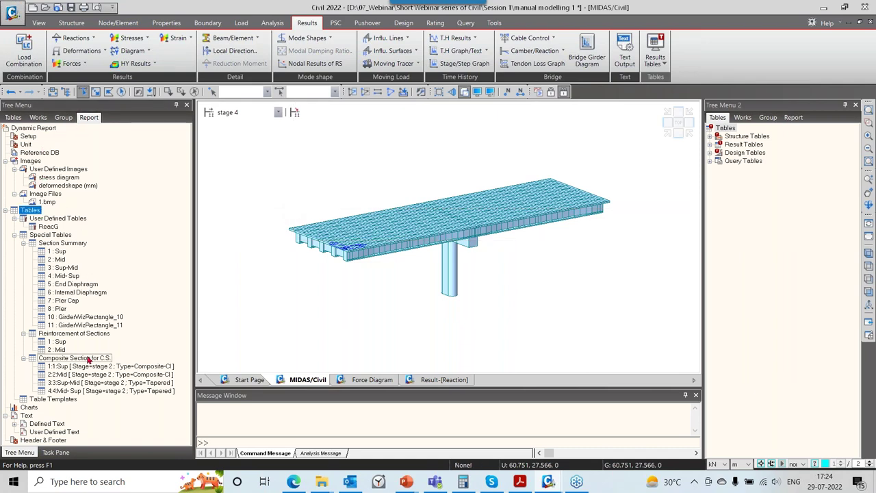
{"action": "right_click", "coordinate": [326, 161]}
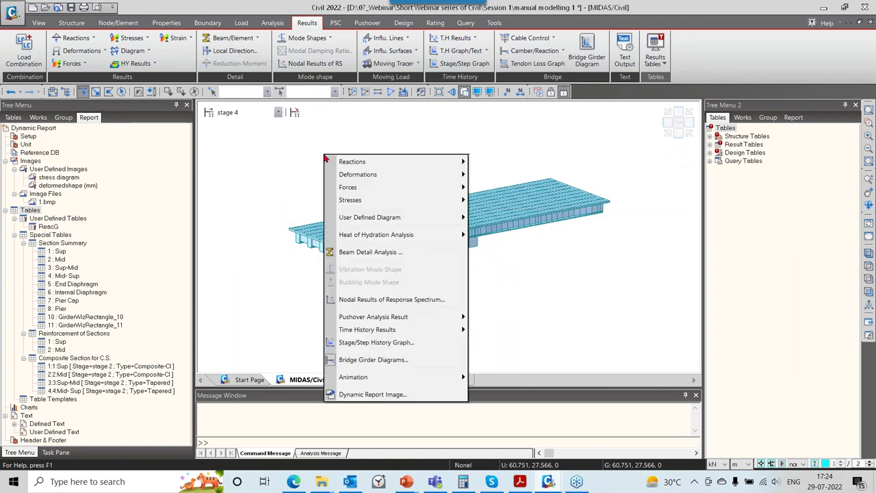
{"action": "left_click", "coordinate": [356, 395]}
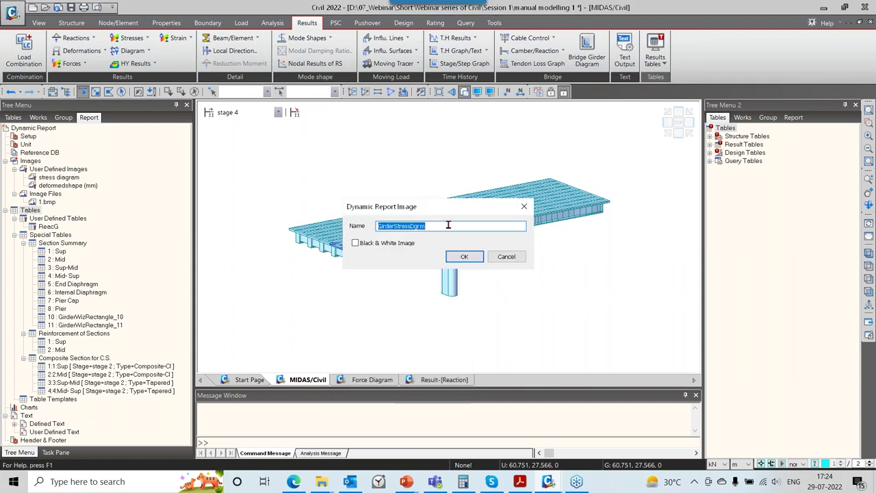
{"action": "type", "text": "ridge"}
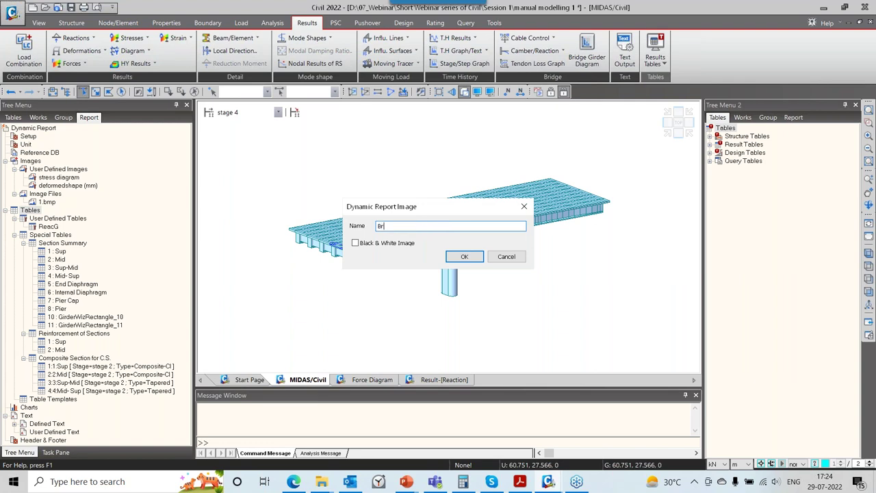
{"action": "left_click", "coordinate": [378, 226]}
{"action": "type", "text": "PSC"}
{"action": "key", "text": "Return"}
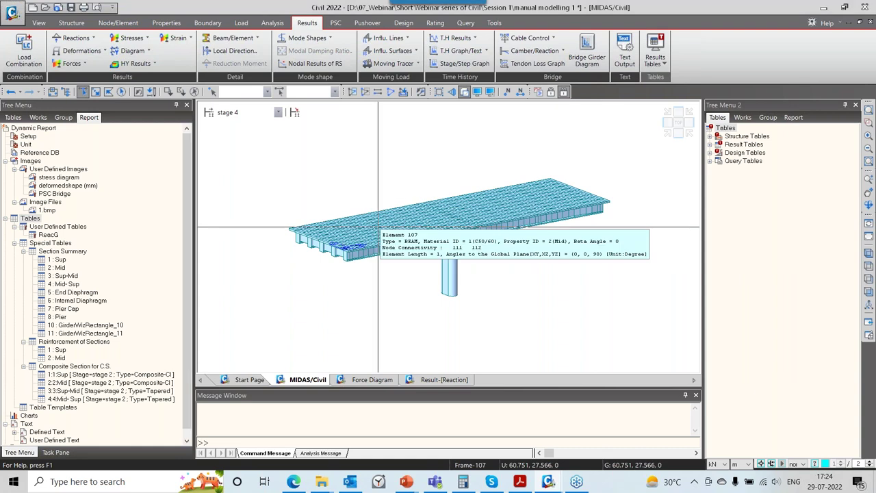
{"action": "left_click", "coordinate": [56, 194]}
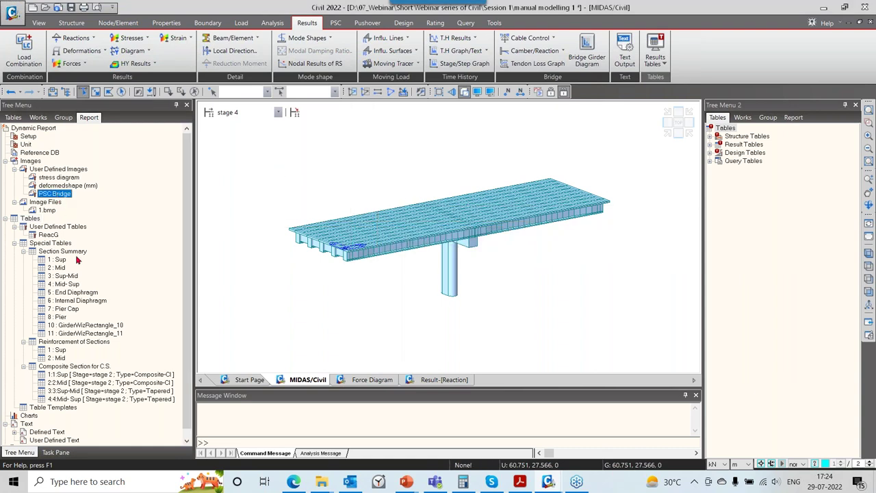
{"action": "left_click", "coordinate": [47, 210]}
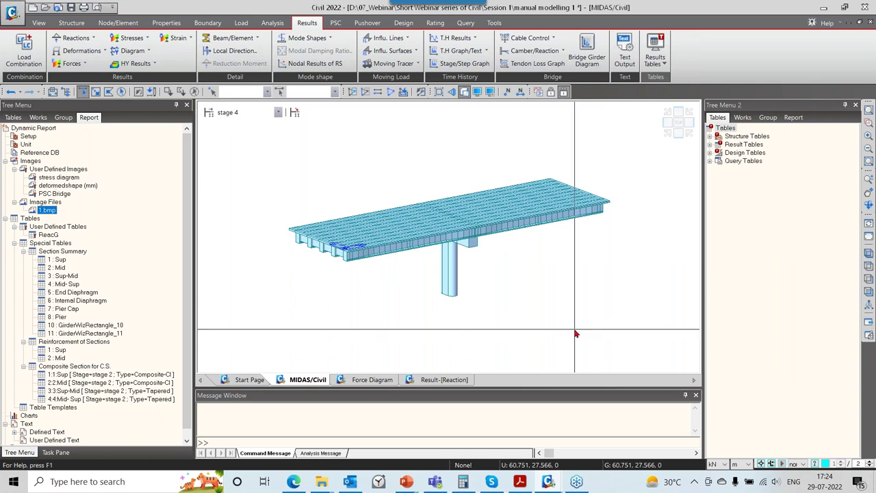
Switch to the PowerPoint slide show and advance to the slide on reactions at every stage.
{"action": "key", "text": "alt+Tab"}
{"action": "key", "text": "alt+Tab"}
{"action": "key", "text": "alt+Tab"}
{"action": "key", "text": "alt+Tab"}
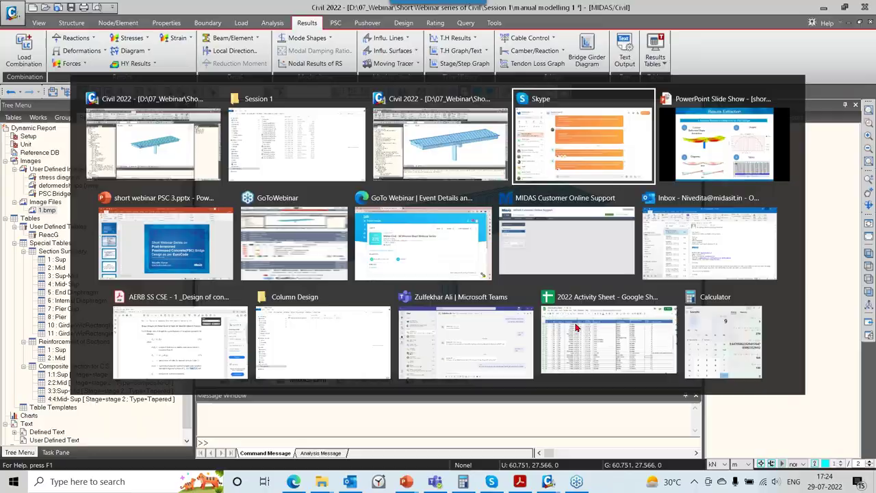
{"action": "key", "text": "Right"}
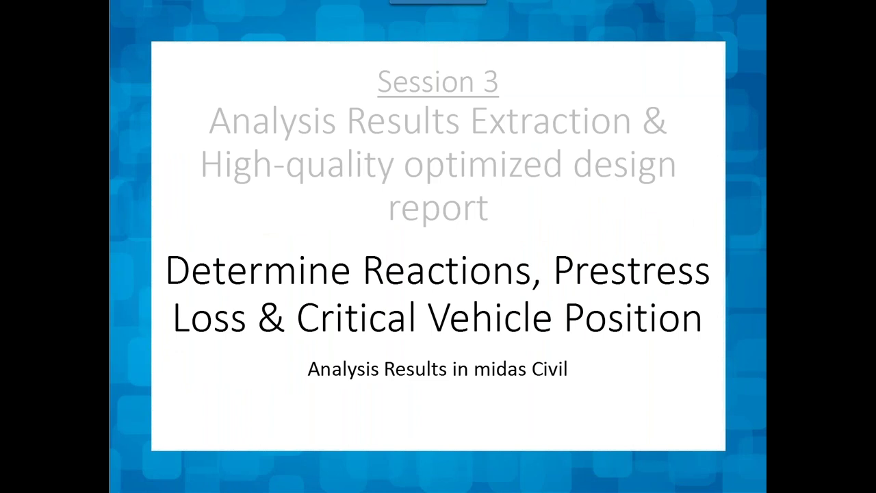
{"action": "key", "text": "Right"}
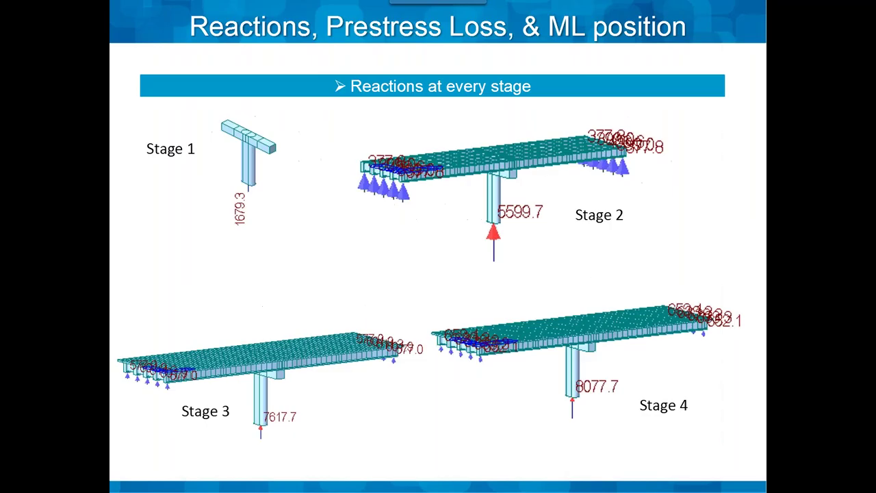
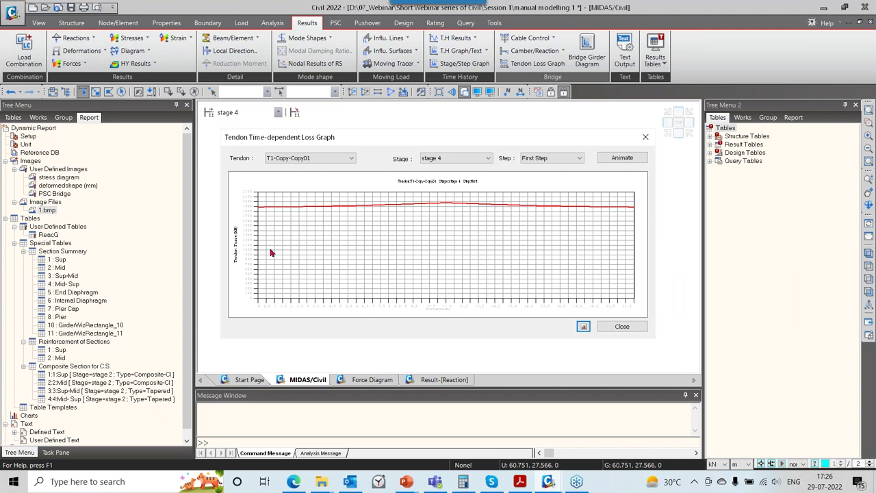
Set the tendon time-dependent loss graph to Last Step and animate it.
{"action": "left_click", "coordinate": [551, 158]}
{"action": "left_click", "coordinate": [551, 175]}
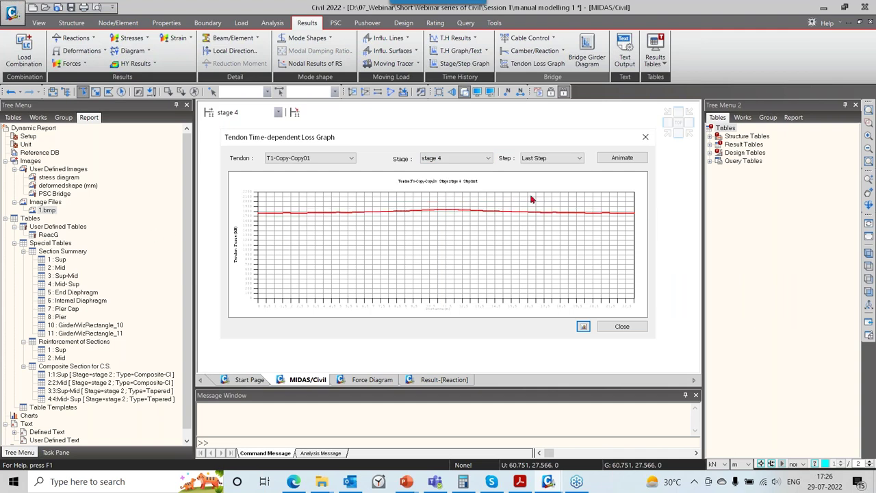
{"action": "left_click", "coordinate": [644, 162]}
Save the tendon loss graph as a BMP image named prestress loss in Session 1's Image Files folder, then close the graph.
{"action": "right_click", "coordinate": [447, 252]}
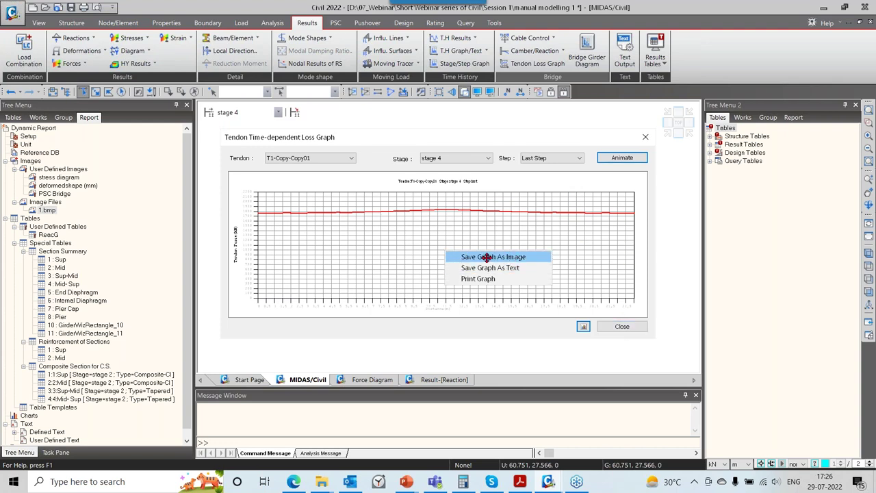
{"action": "left_click", "coordinate": [512, 257]}
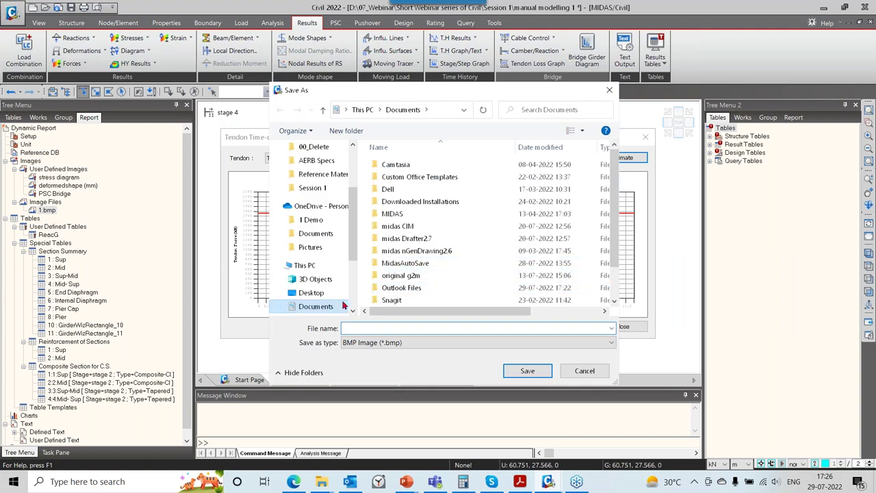
{"action": "scroll", "coordinate": [317, 287], "scroll_direction": "down", "scroll_amount": 3}
{"action": "left_click", "coordinate": [319, 276]}
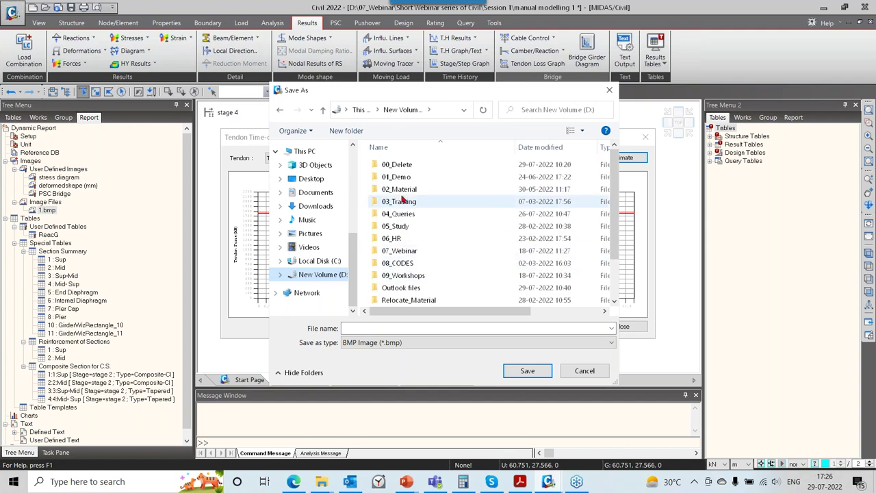
{"action": "double_click", "coordinate": [401, 251]}
{"action": "double_click", "coordinate": [404, 176]}
{"action": "double_click", "coordinate": [394, 164]}
{"action": "double_click", "coordinate": [394, 165]}
{"action": "left_click", "coordinate": [404, 326]}
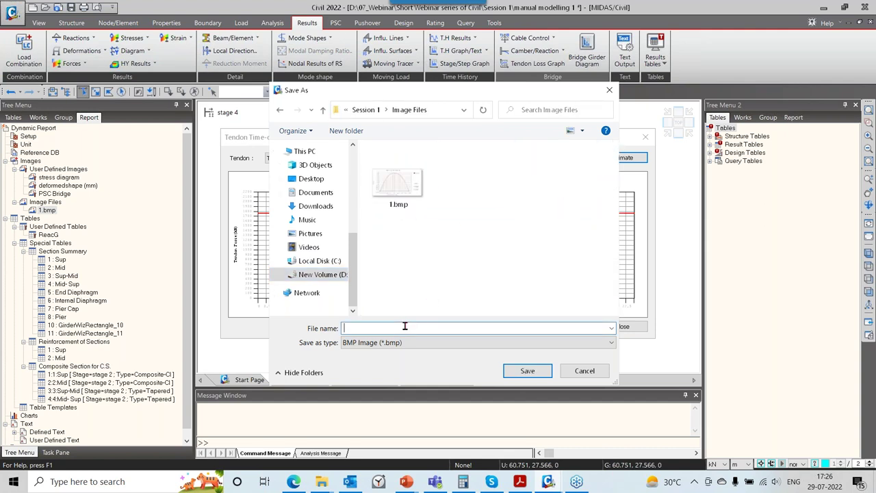
{"action": "type", "text": "prestress loss"}
{"action": "key", "text": "Return"}
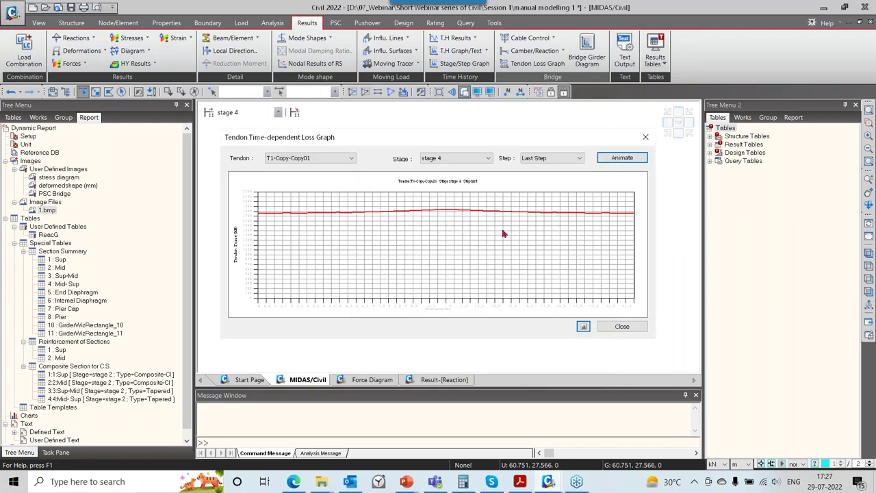
{"action": "left_click", "coordinate": [608, 326]}
Open the Tendon Loss results table and change the units to N and mm.
{"action": "left_click", "coordinate": [660, 63]}
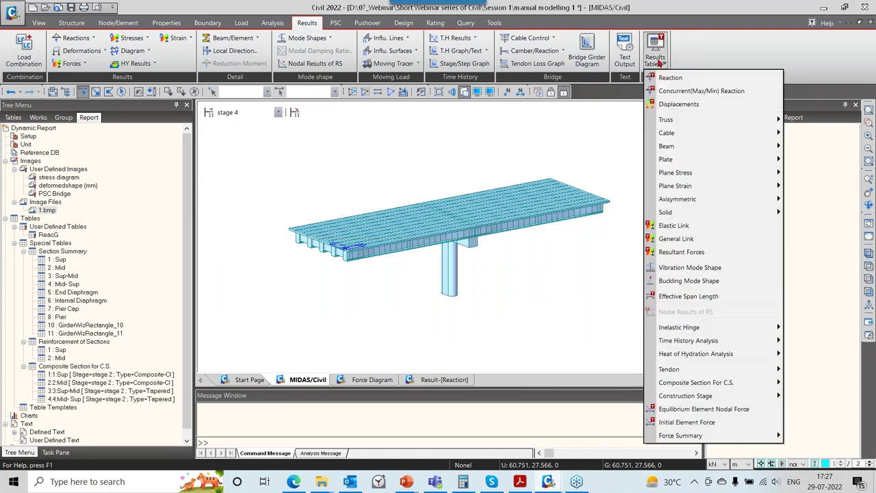
{"action": "mouse_move", "coordinate": [663, 369]}
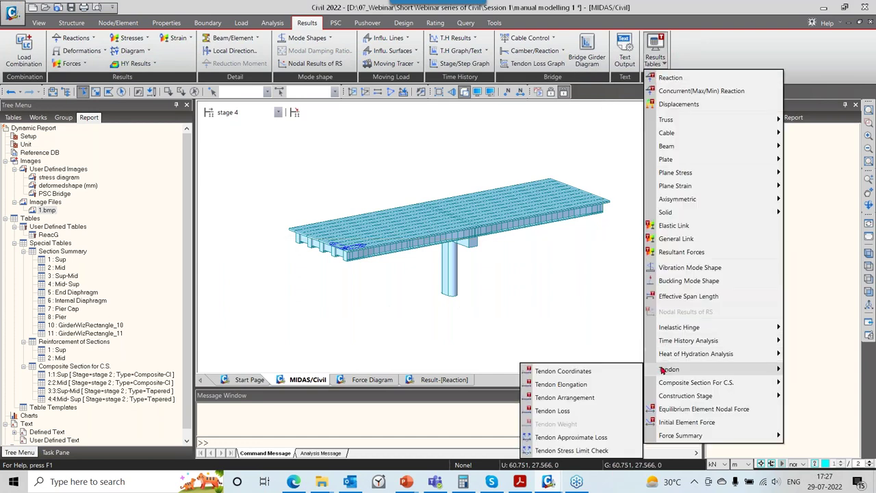
{"action": "left_click", "coordinate": [536, 415]}
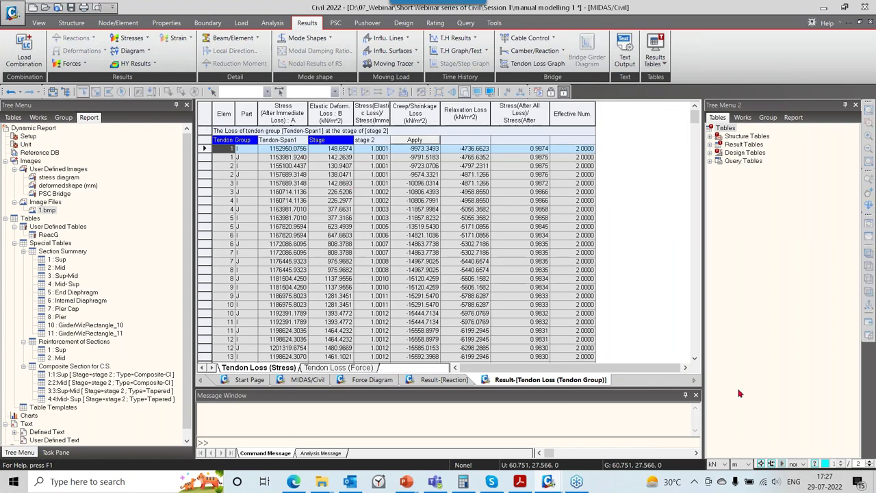
{"action": "left_click", "coordinate": [716, 464]}
{"action": "left_click", "coordinate": [713, 433]}
{"action": "left_click", "coordinate": [741, 464]}
{"action": "left_click", "coordinate": [737, 425]}
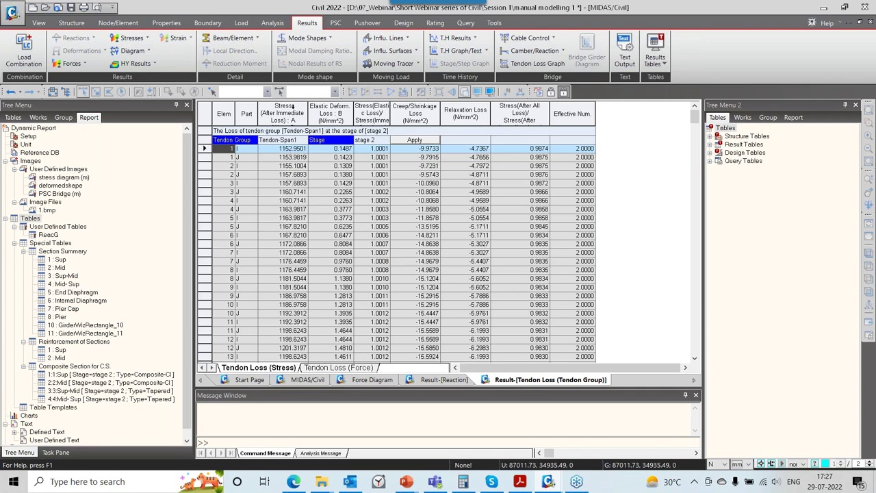
Examine the immediate-loss stress, elastic deformation, creep/shrinkage and relaxation loss columns for Tendon-Span1 at stage 2.
{"action": "left_click", "coordinate": [292, 107]}
{"action": "left_click", "coordinate": [333, 108]}
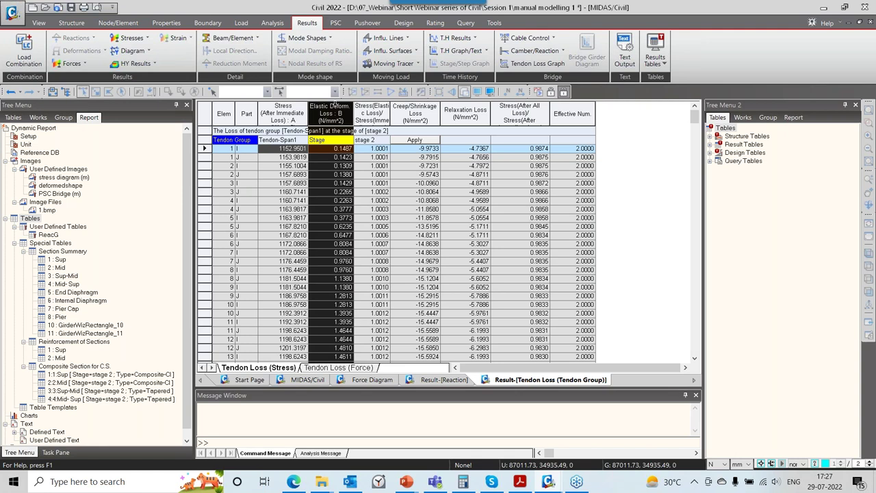
{"action": "left_click", "coordinate": [337, 157]}
{"action": "left_click_drag", "start_coordinate": [336, 166], "coordinate": [335, 285]}
{"action": "left_click", "coordinate": [380, 165]}
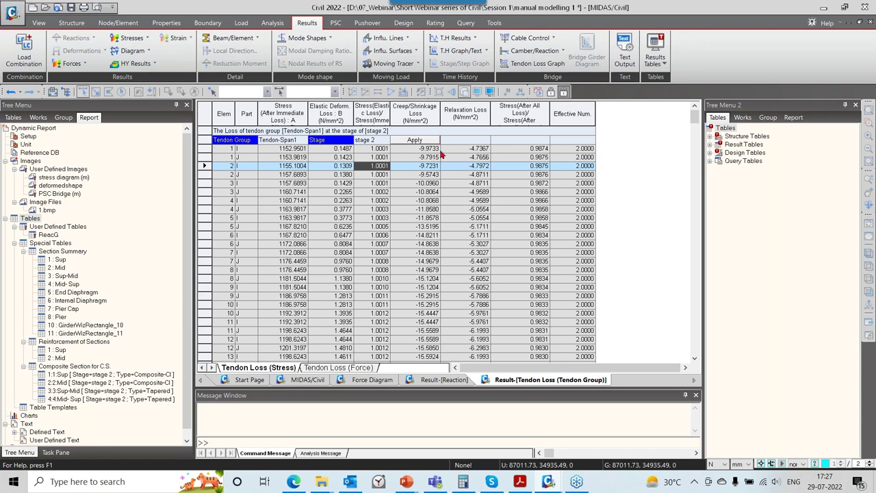
{"action": "left_click_drag", "start_coordinate": [431, 149], "coordinate": [422, 348]}
{"action": "left_click_drag", "start_coordinate": [483, 150], "coordinate": [485, 332]}
Widen the Stress(After All Loss)/Stress(After Immediate Loss) column and review it and the Effective Num. column across the elements.
{"action": "left_click_drag", "start_coordinate": [522, 152], "coordinate": [515, 291]}
{"action": "left_click_drag", "start_coordinate": [550, 113], "coordinate": [598, 113]}
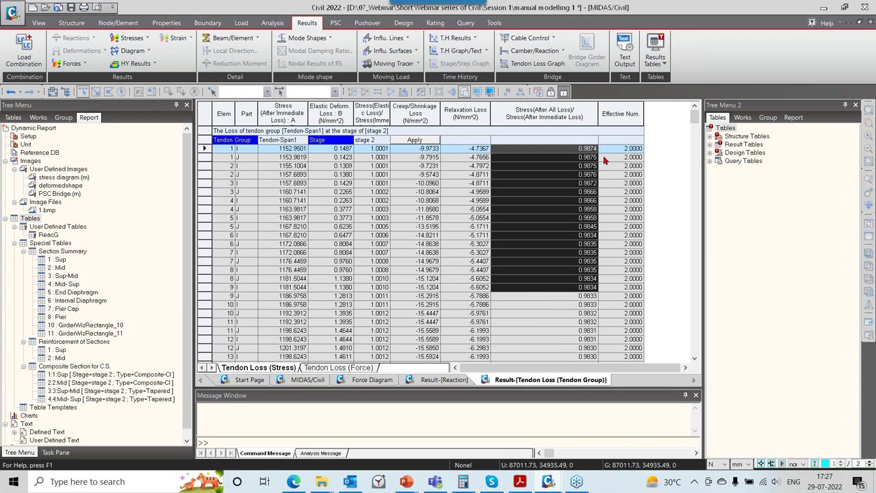
{"action": "left_click_drag", "start_coordinate": [567, 153], "coordinate": [558, 409]}
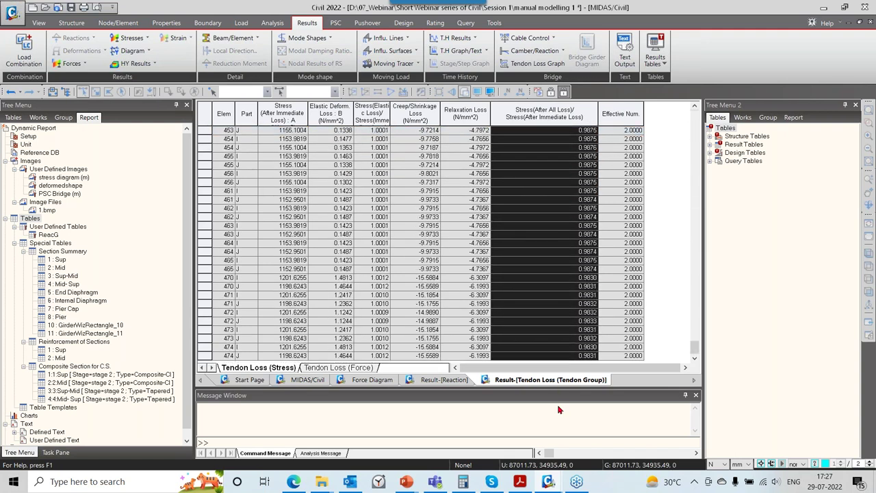
{"action": "scroll", "coordinate": [616, 254], "scroll_direction": "up", "scroll_amount": 10}
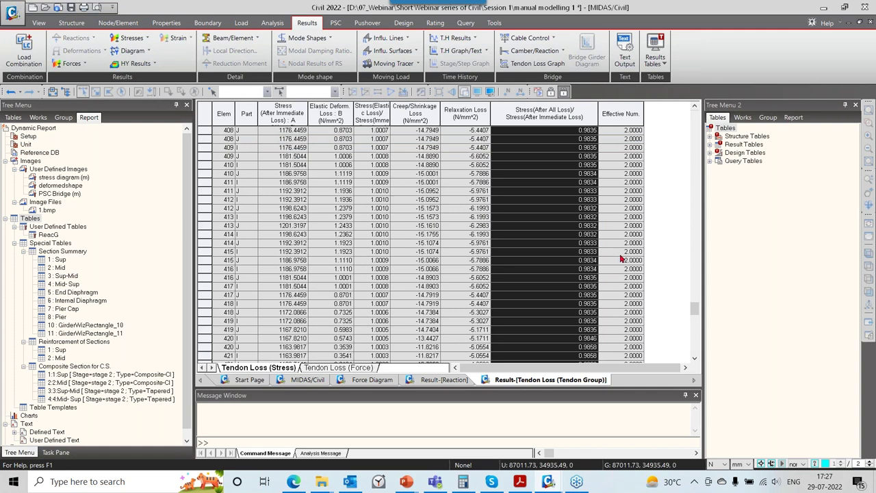
{"action": "scroll", "coordinate": [610, 261], "scroll_direction": "up", "scroll_amount": 20}
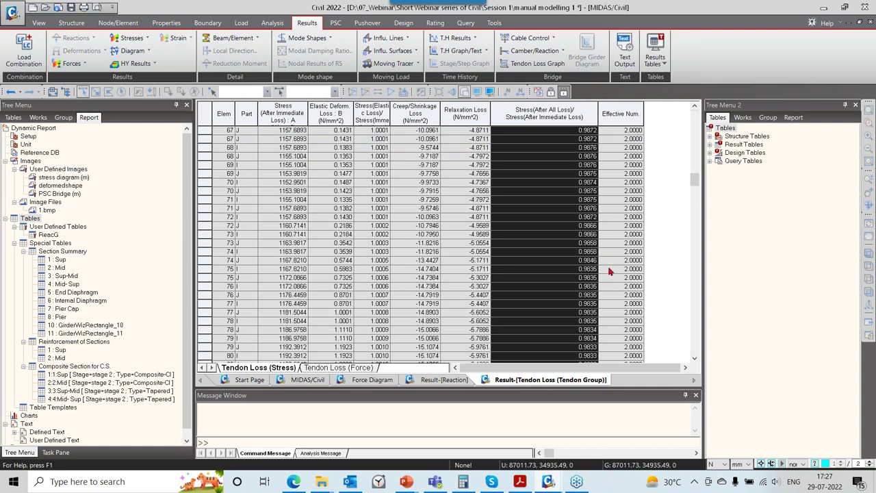
{"action": "scroll", "coordinate": [603, 261], "scroll_direction": "up", "scroll_amount": 4}
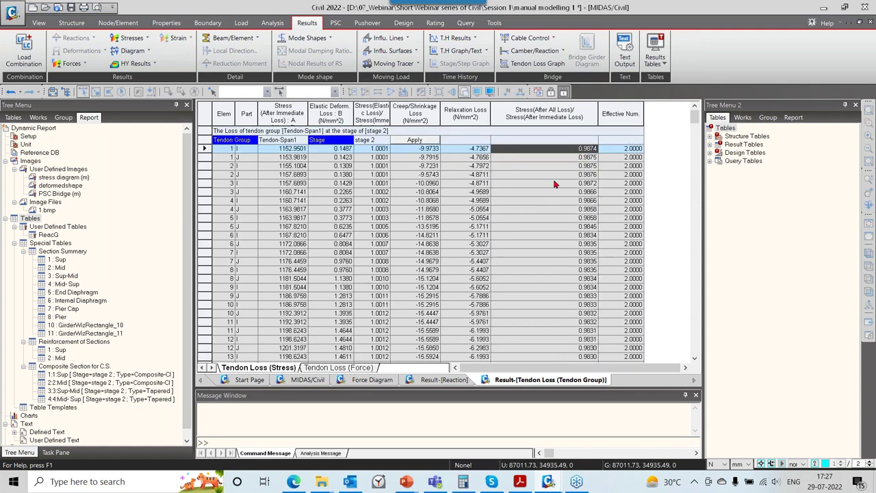
{"action": "left_click", "coordinate": [556, 180]}
{"action": "left_click_drag", "start_coordinate": [632, 148], "coordinate": [626, 361]}
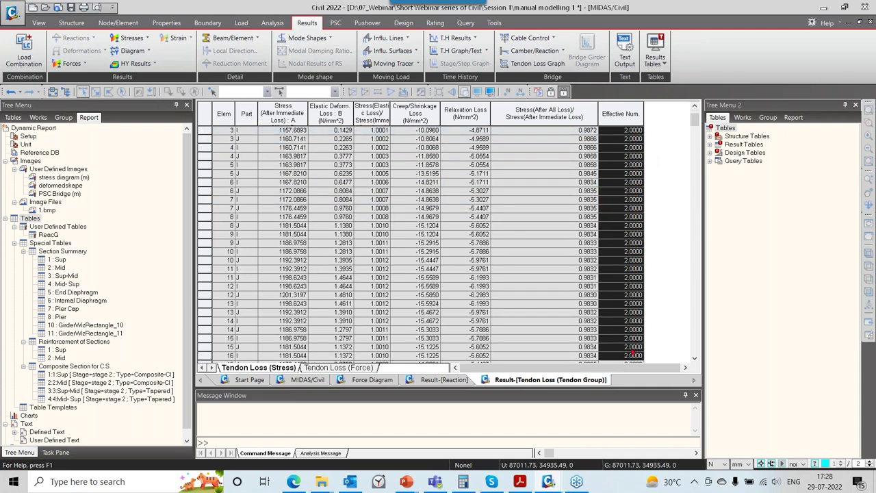
{"action": "scroll", "coordinate": [664, 292], "scroll_direction": "up", "scroll_amount": 2}
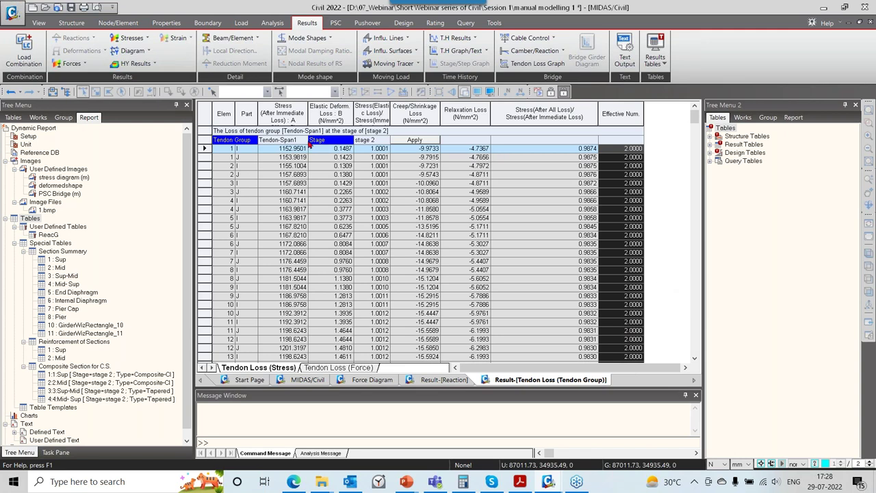
Switch the Tendon-Span1 stress loss table to stage 4.
{"action": "left_click", "coordinate": [370, 146]}
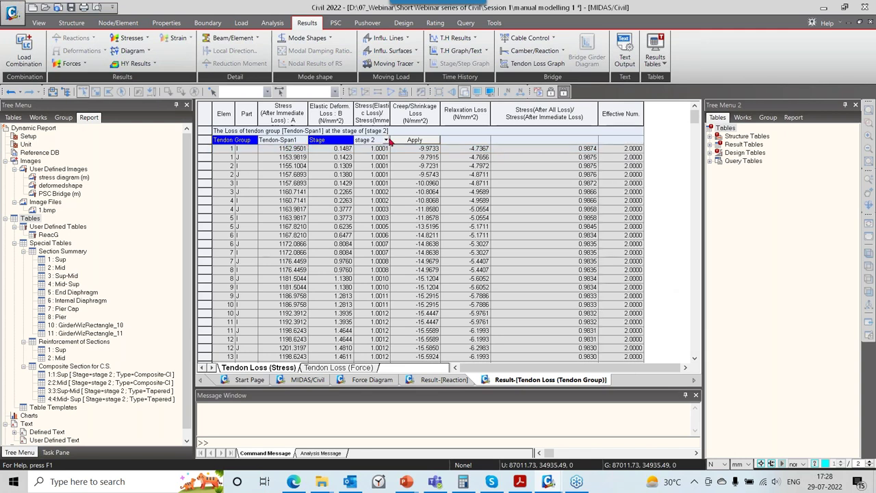
{"action": "left_click", "coordinate": [387, 140]}
{"action": "left_click", "coordinate": [373, 157]}
{"action": "left_click", "coordinate": [382, 141]}
{"action": "left_click", "coordinate": [387, 140]}
{"action": "left_click", "coordinate": [375, 166]}
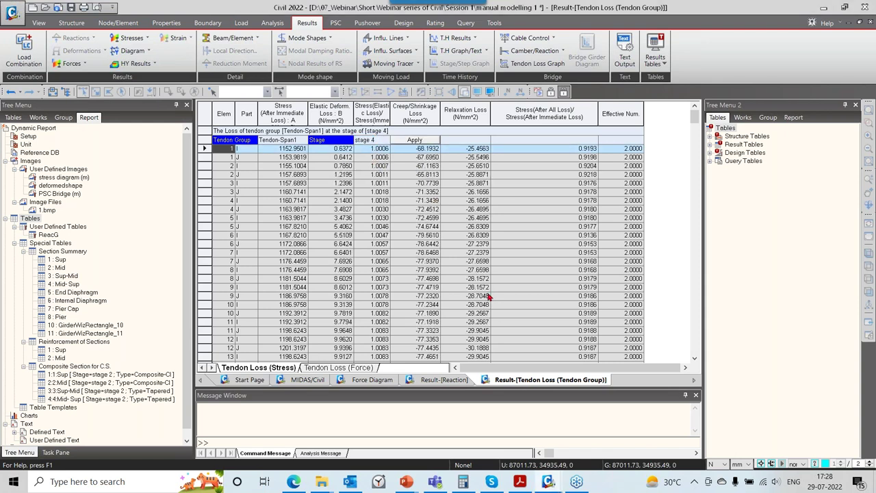
Review the stage 4 stress losses, the Tendon Loss (Force) table and the export options available for the stress table.
{"action": "left_click_drag", "start_coordinate": [249, 154], "coordinate": [614, 309]}
{"action": "left_click", "coordinate": [311, 201]}
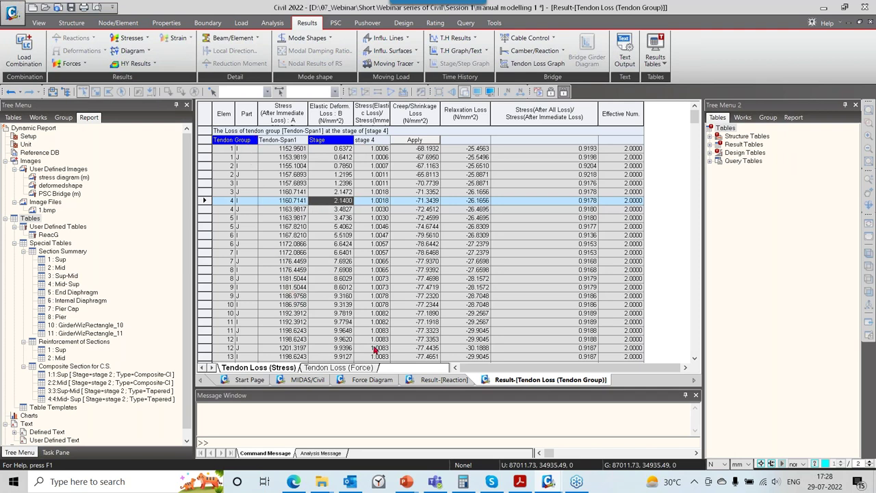
{"action": "left_click", "coordinate": [356, 369]}
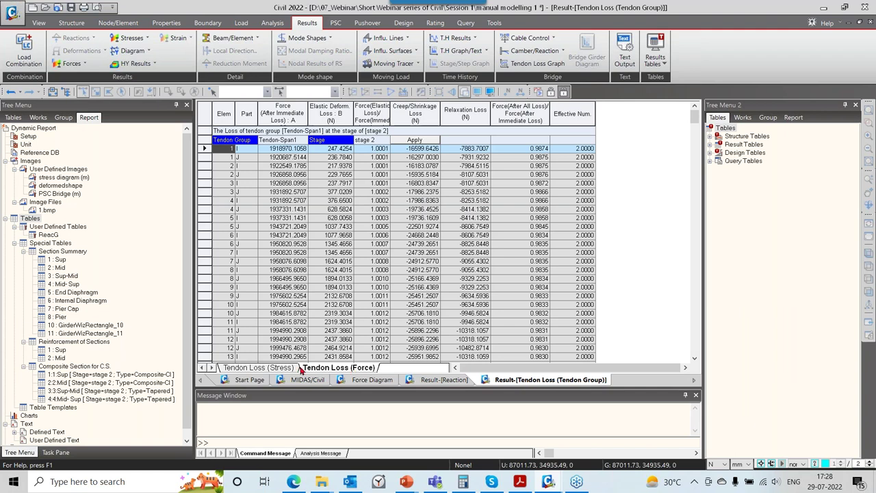
{"action": "left_click", "coordinate": [262, 370]}
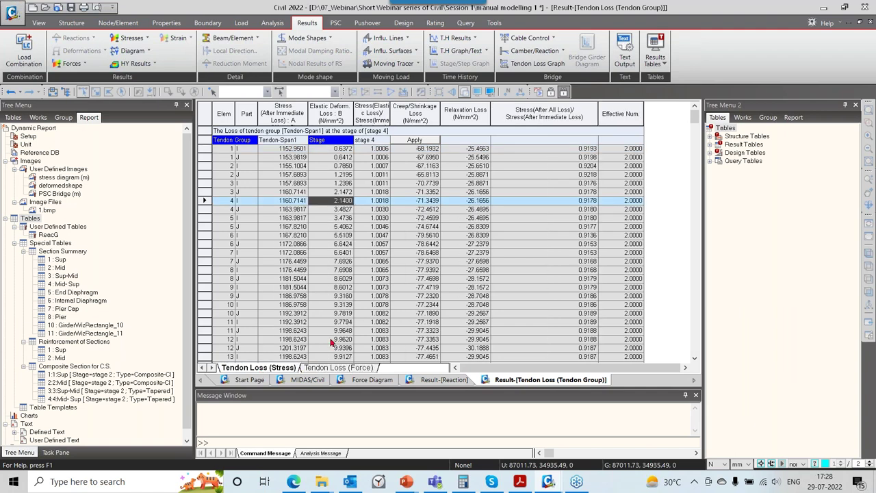
{"action": "right_click", "coordinate": [326, 185]}
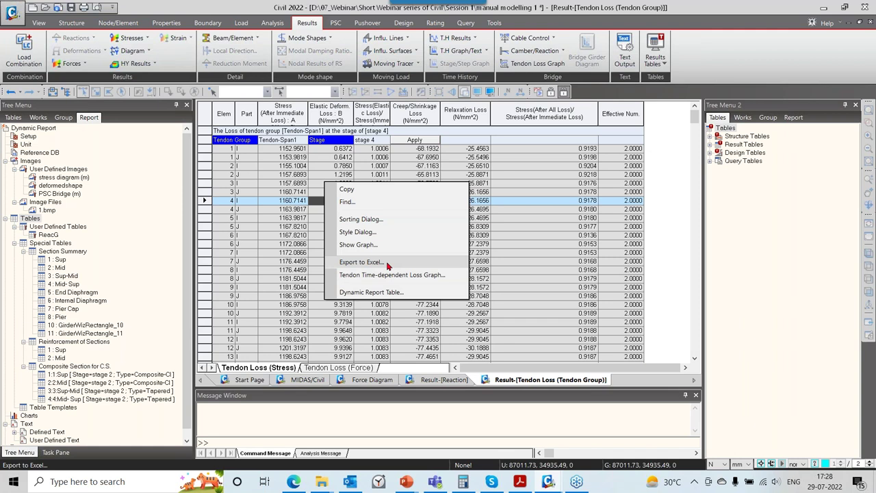
{"action": "left_click", "coordinate": [546, 264]}
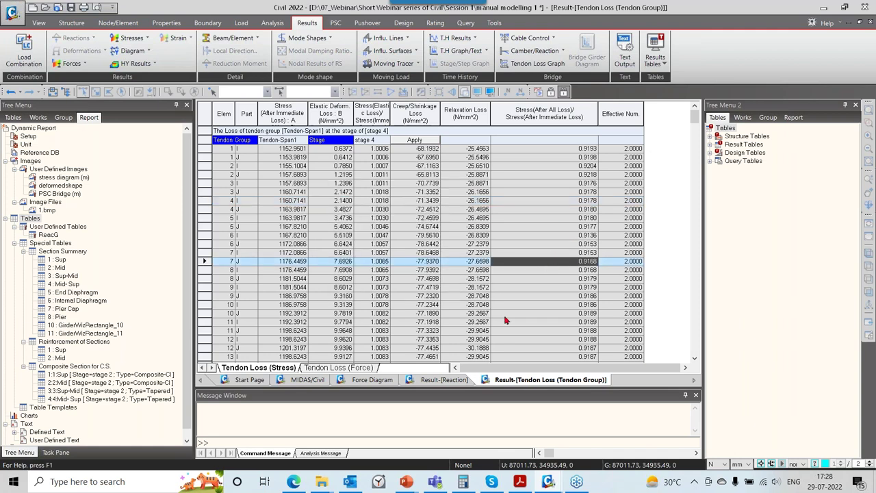
Close the Tendon Loss, Reaction and Force Diagram windows so only the model view and Start Page remain.
{"action": "right_click", "coordinate": [534, 384]}
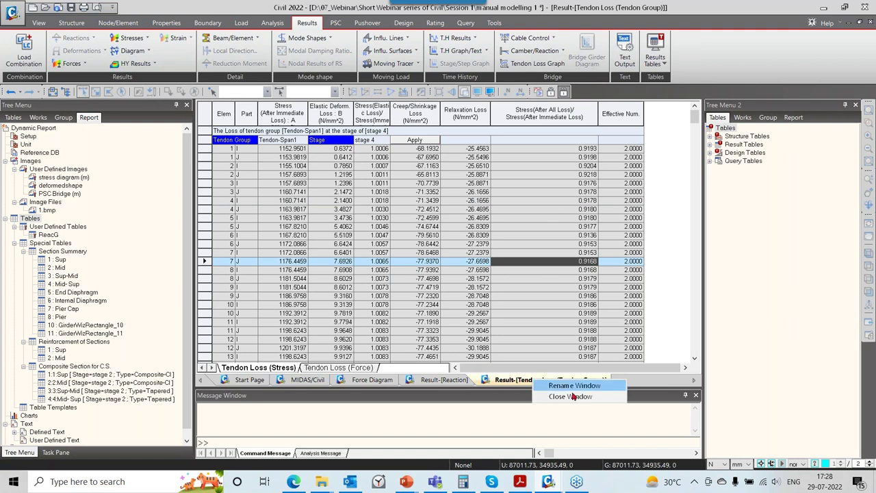
{"action": "left_click", "coordinate": [552, 400]}
{"action": "right_click", "coordinate": [447, 381]}
{"action": "left_click", "coordinate": [472, 400]}
{"action": "right_click", "coordinate": [382, 381]}
{"action": "left_click", "coordinate": [404, 397]}
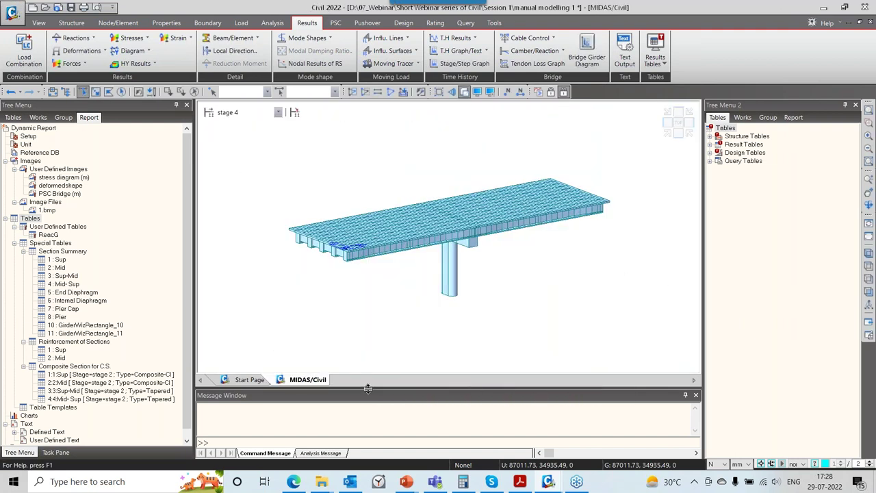
Switch to the PowerPoint slide show, advance to the Prestress Loss slide, and return to midas Civil.
{"action": "key", "text": "alt+Tab"}
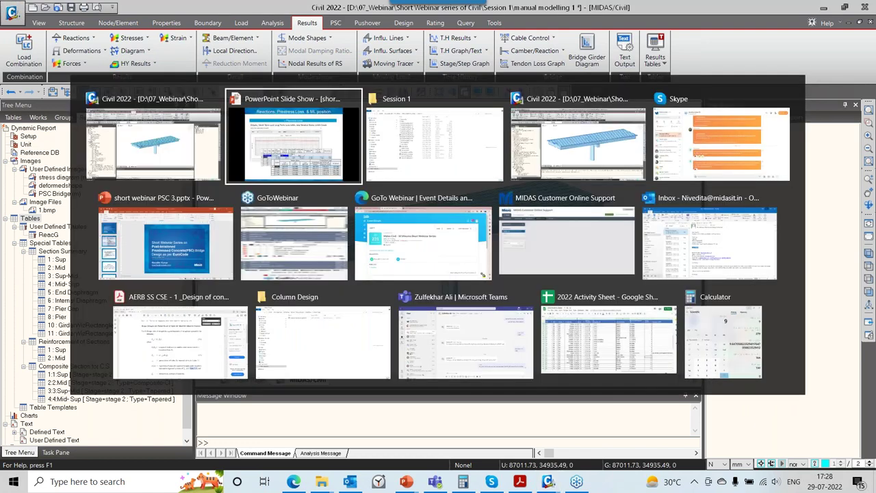
{"action": "left_click", "coordinate": [465, 343]}
{"action": "left_click", "coordinate": [467, 343]}
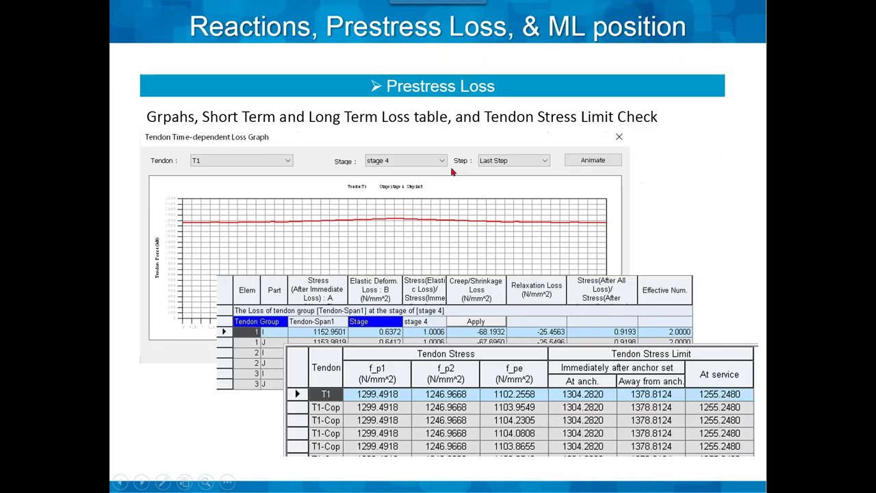
{"action": "key", "text": "alt+Tab"}
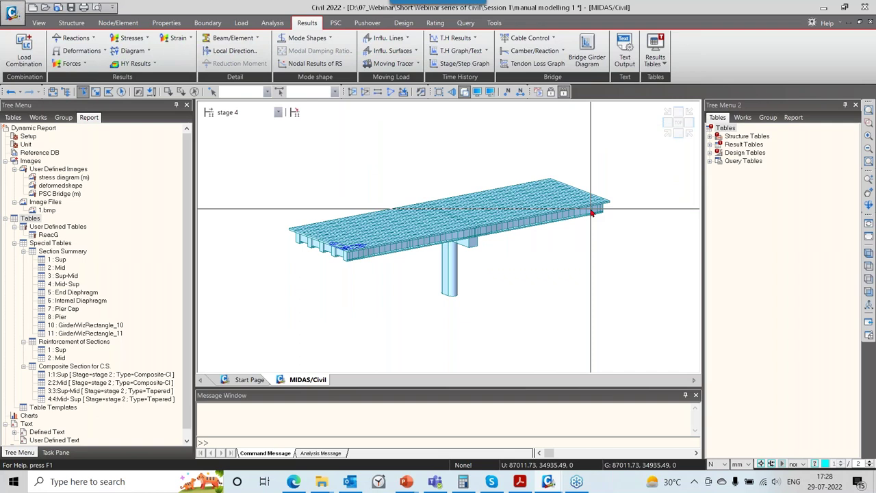
Open the moving load reaction results and set the construction stage to PostCS.
{"action": "left_click", "coordinate": [418, 64]}
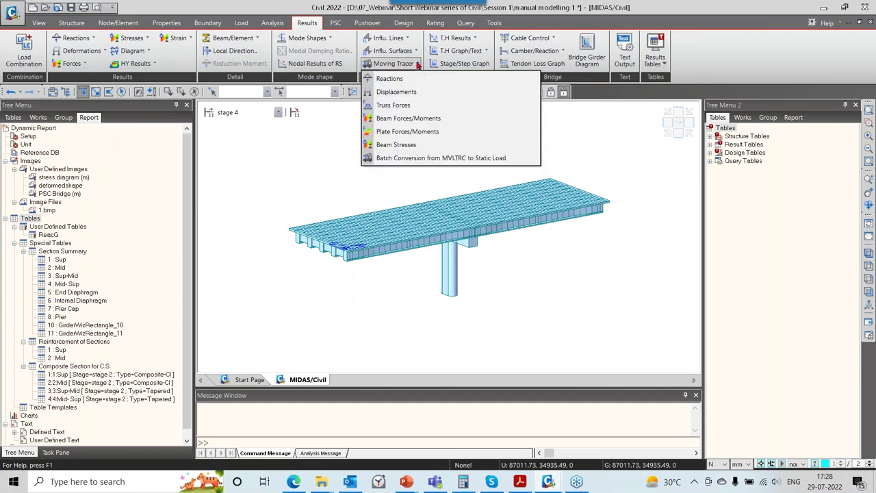
{"action": "left_click", "coordinate": [384, 83]}
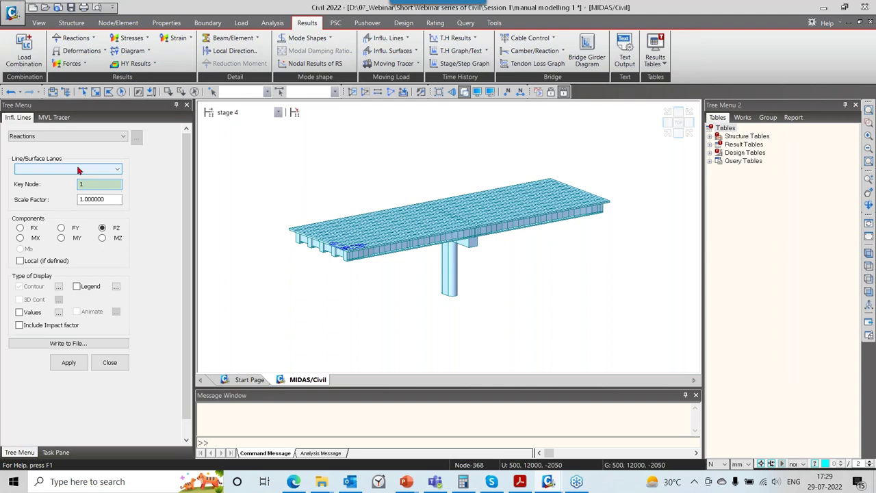
{"action": "left_click", "coordinate": [250, 112]}
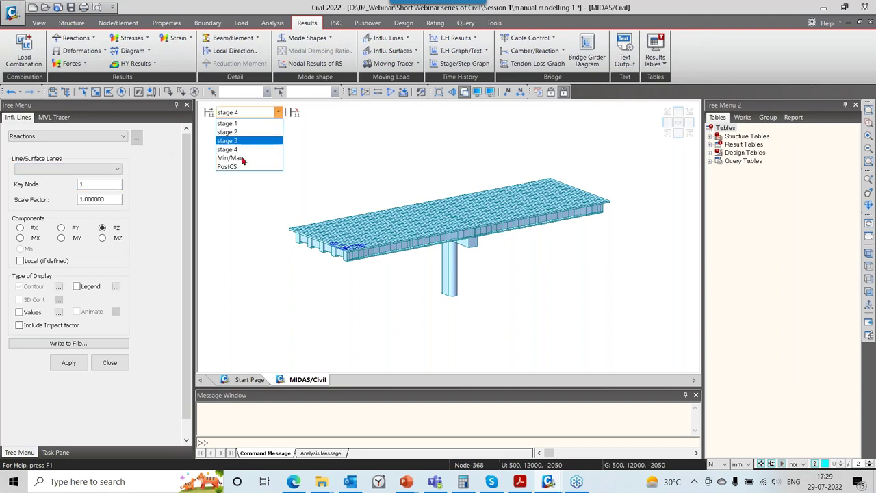
{"action": "left_click", "coordinate": [238, 168]}
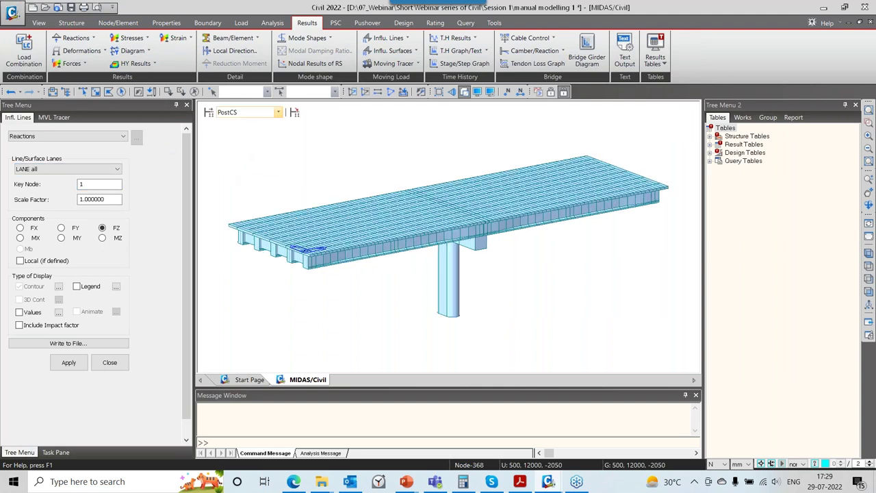
Apply the FZ reaction influence line for LANE all with key node 387 picked at the girder end.
{"action": "left_click", "coordinate": [89, 169]}
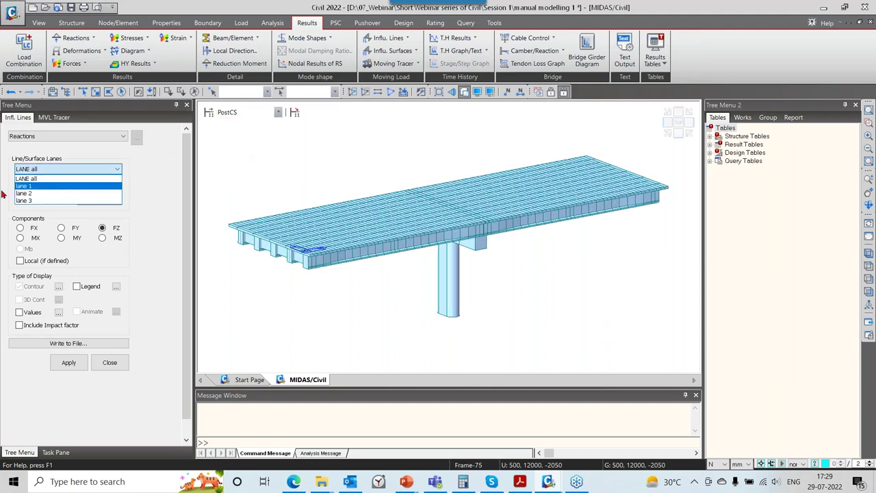
{"action": "left_click", "coordinate": [96, 178]}
{"action": "left_click", "coordinate": [100, 185]}
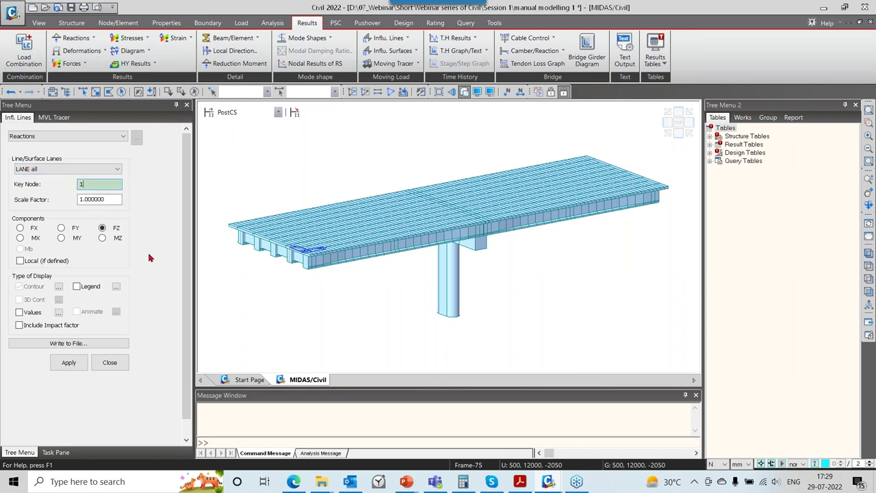
{"action": "left_click", "coordinate": [311, 274]}
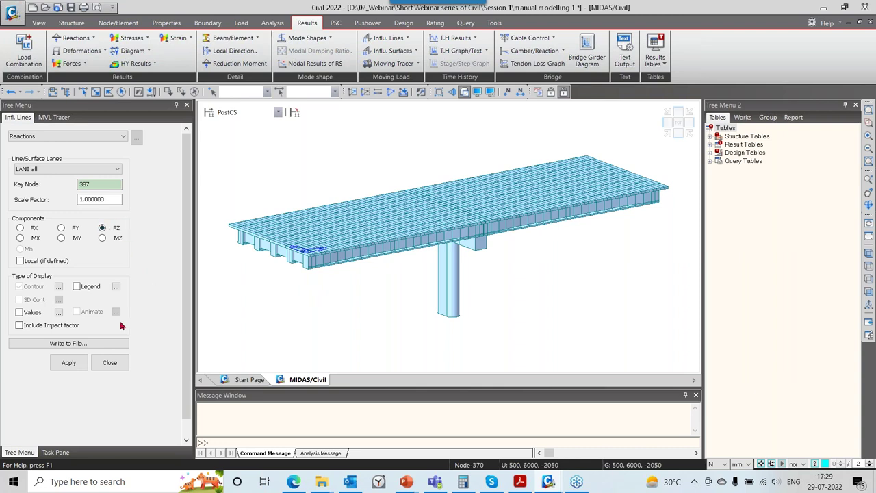
{"action": "left_click", "coordinate": [67, 364]}
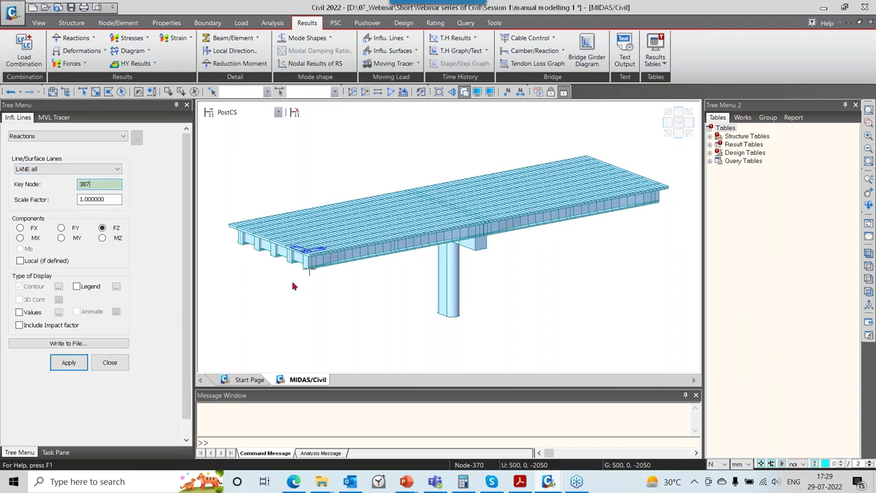
Show the node numbers, switch the influence line to lane 3, and apply the FZ reaction at key node 387.
{"action": "scroll", "coordinate": [293, 286], "scroll_direction": "up", "scroll_amount": 5}
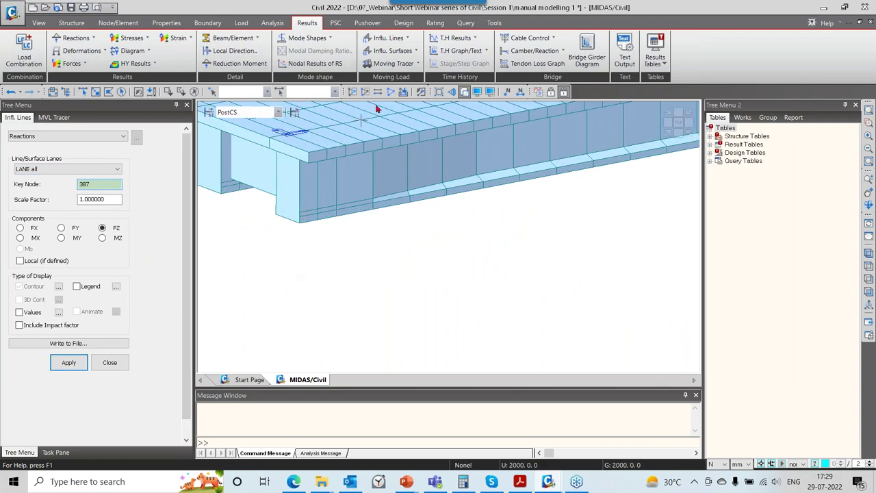
{"action": "left_click", "coordinate": [508, 91]}
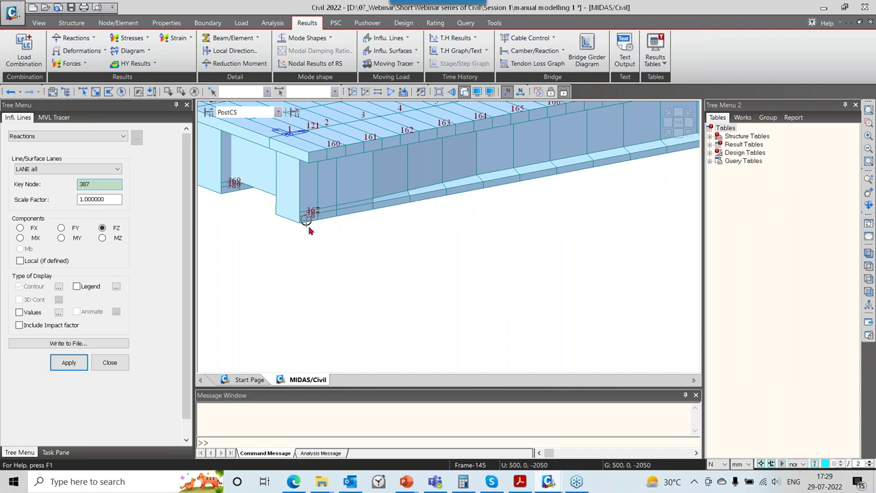
{"action": "left_click", "coordinate": [68, 367]}
{"action": "left_click", "coordinate": [65, 170]}
{"action": "left_click", "coordinate": [56, 202]}
{"action": "left_click", "coordinate": [69, 362]}
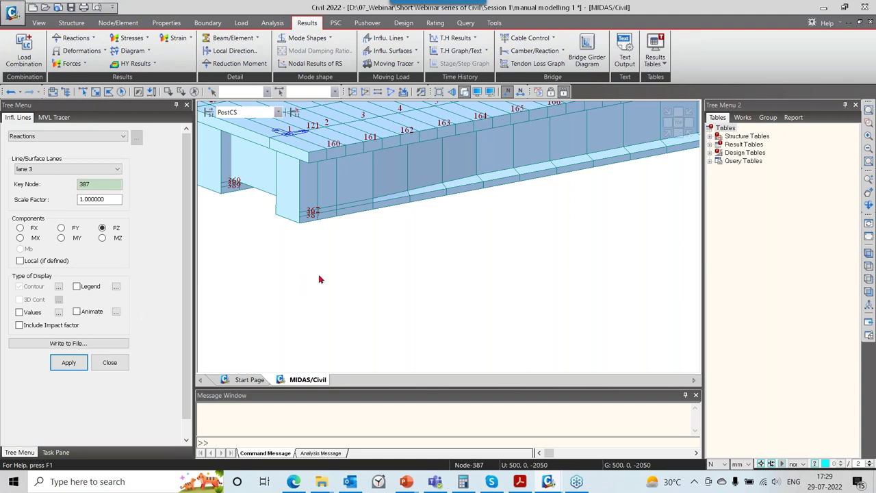
{"action": "scroll", "coordinate": [315, 302], "scroll_direction": "down", "scroll_amount": 8}
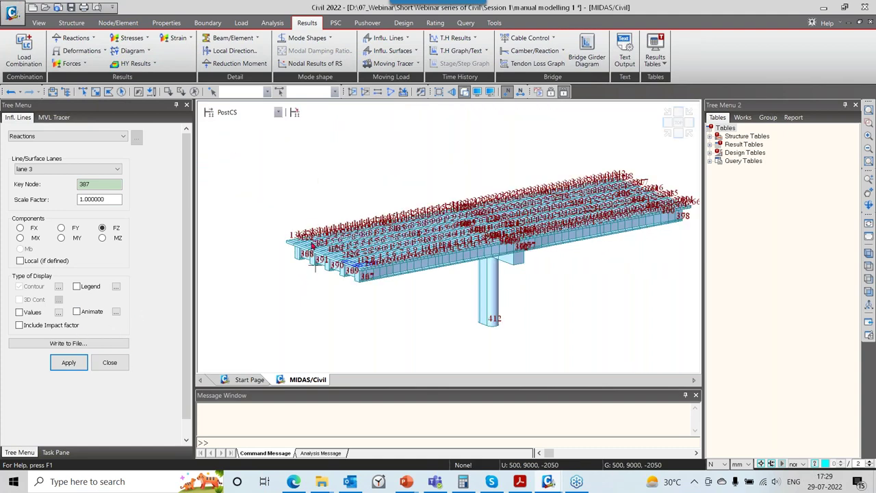
Expand the moving load cases in the works tree to check which case is defined.
{"action": "left_click", "coordinate": [393, 63]}
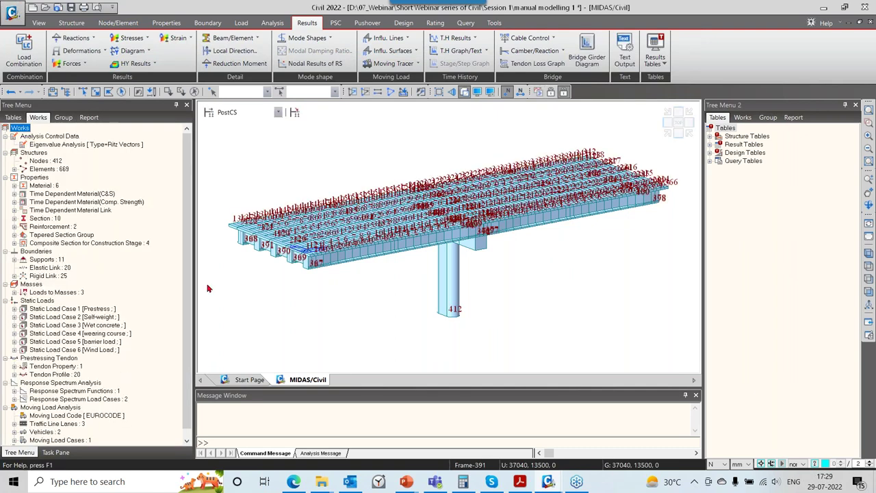
{"action": "scroll", "coordinate": [165, 380], "scroll_direction": "down", "scroll_amount": 1}
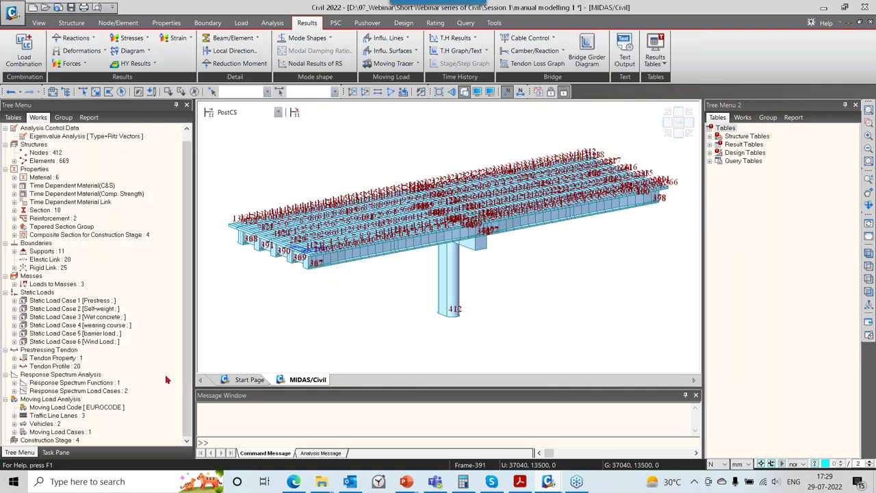
{"action": "double_click", "coordinate": [57, 436]}
{"action": "left_click", "coordinate": [65, 441]}
{"action": "scroll", "coordinate": [137, 348], "scroll_direction": "down", "scroll_amount": 1}
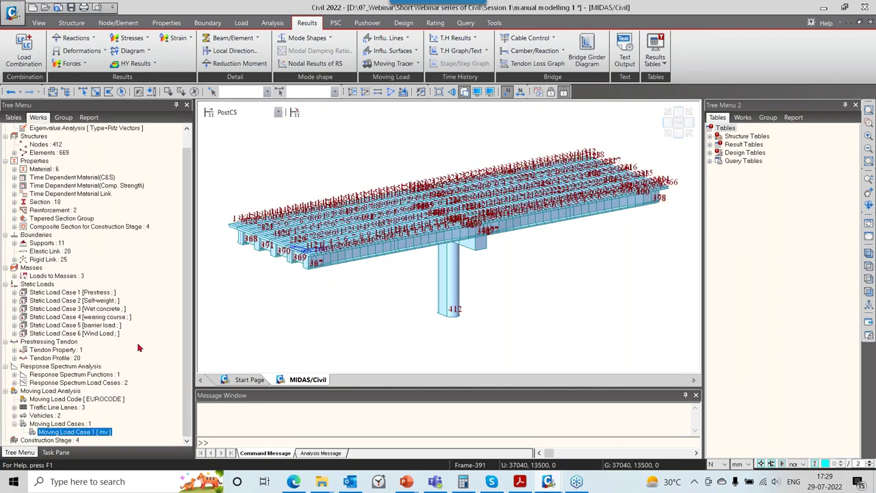
Display the FXYZ reaction forces for load case MVmin: mv with values shown.
{"action": "left_click", "coordinate": [80, 64]}
{"action": "left_click", "coordinate": [73, 38]}
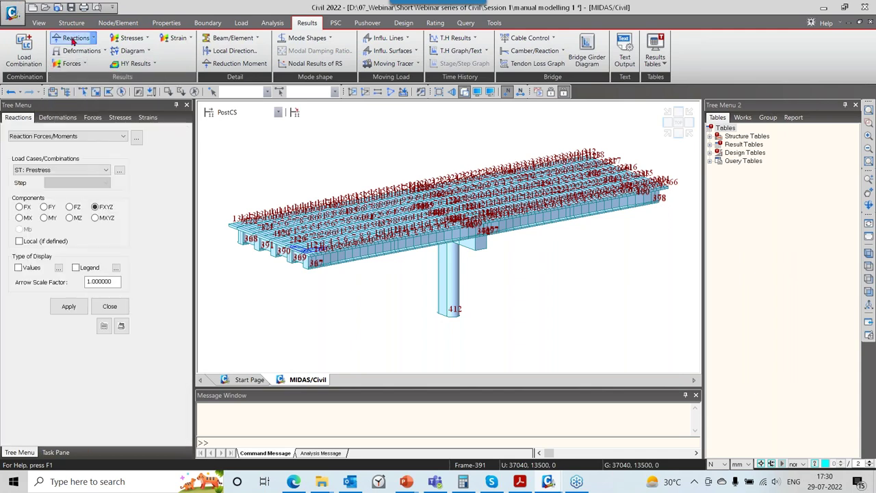
{"action": "left_click", "coordinate": [58, 170]}
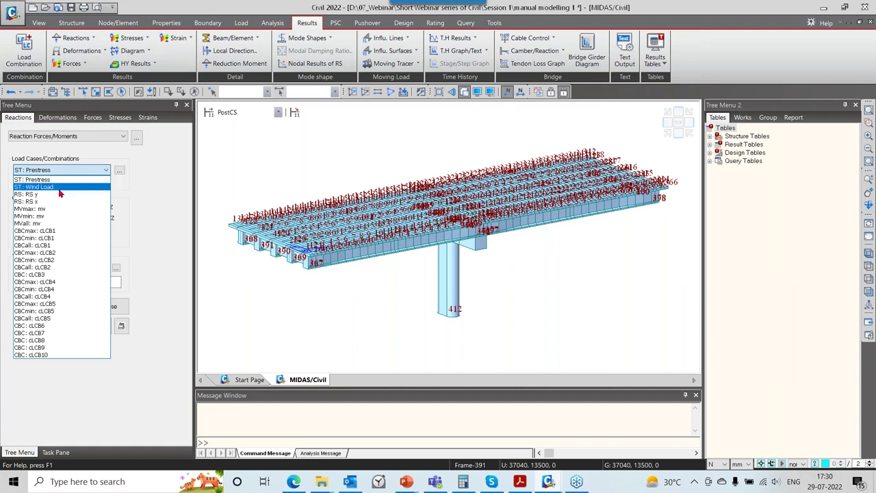
{"action": "left_click", "coordinate": [59, 216]}
{"action": "left_click", "coordinate": [67, 313]}
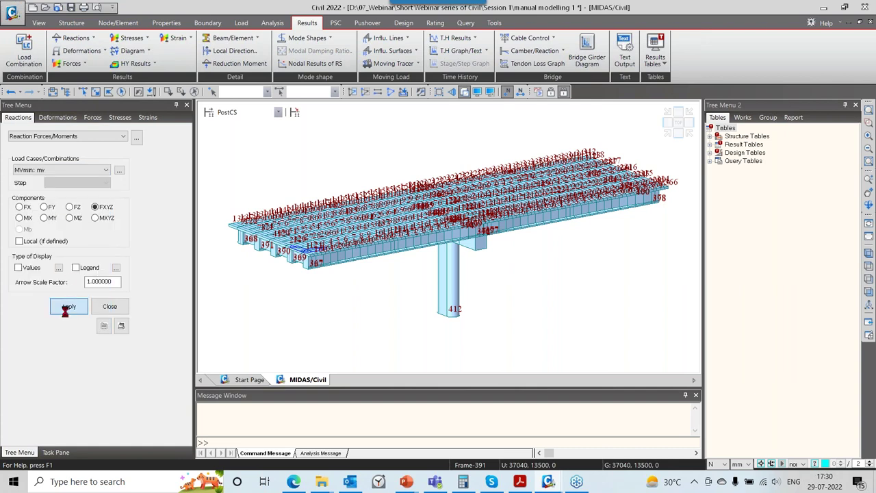
{"action": "left_click", "coordinate": [68, 308]}
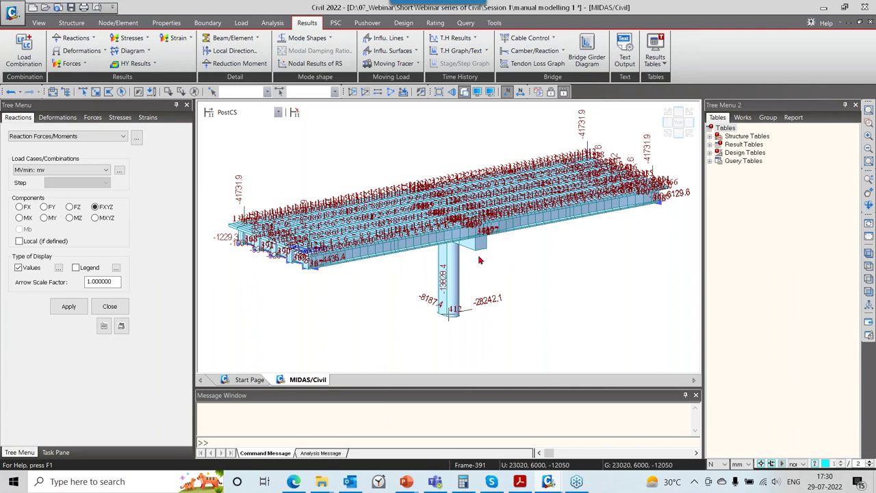
Toggle the reaction values off and on again for MVmin: mv, and hide the node numbers.
{"action": "left_click", "coordinate": [33, 269]}
{"action": "left_click", "coordinate": [69, 307]}
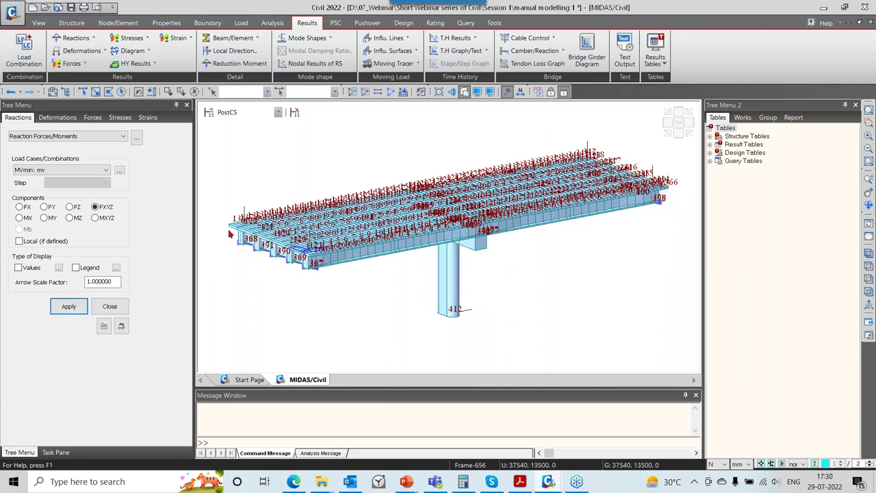
{"action": "left_click", "coordinate": [508, 91]}
{"action": "left_click", "coordinate": [32, 269]}
{"action": "left_click", "coordinate": [71, 309]}
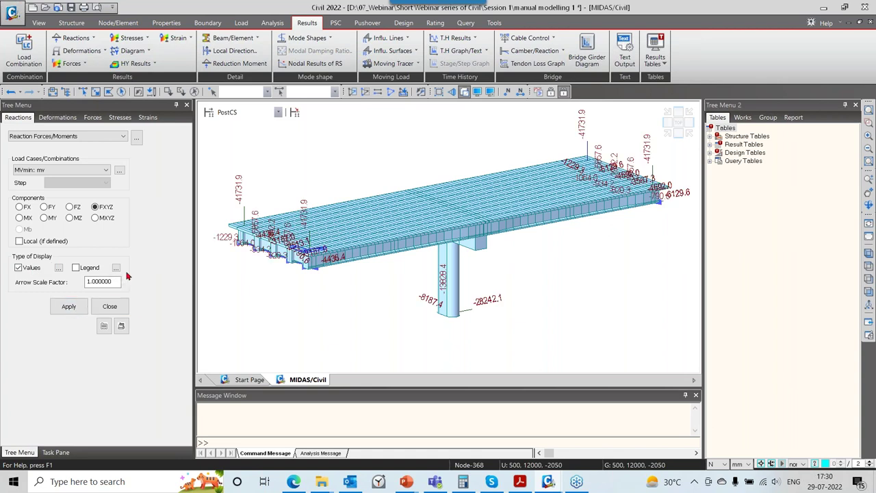
Display the FXYZ reaction forces with values for load case MVall: mv.
{"action": "left_click", "coordinate": [62, 170]}
{"action": "left_click", "coordinate": [51, 223]}
{"action": "left_click", "coordinate": [63, 306]}
{"action": "middle_click_drag", "start_coordinate": [491, 289], "coordinate": [441, 270]}
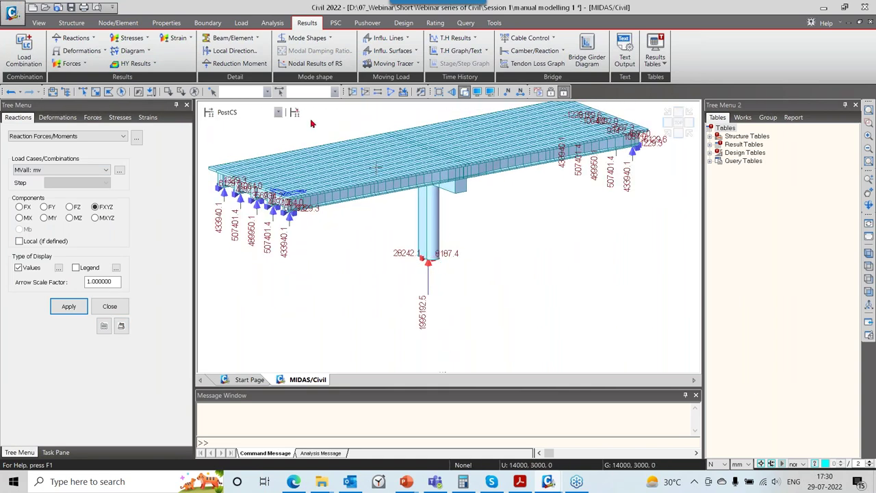
Open the moving load tracer for reactions and apply FZ for MVmax: mv at key node 412, the pier base.
{"action": "left_click", "coordinate": [415, 65]}
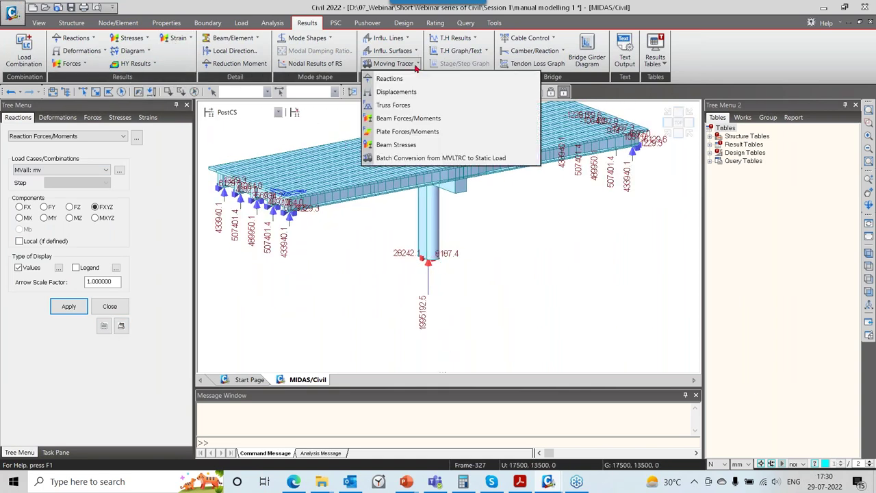
{"action": "left_click", "coordinate": [389, 78]}
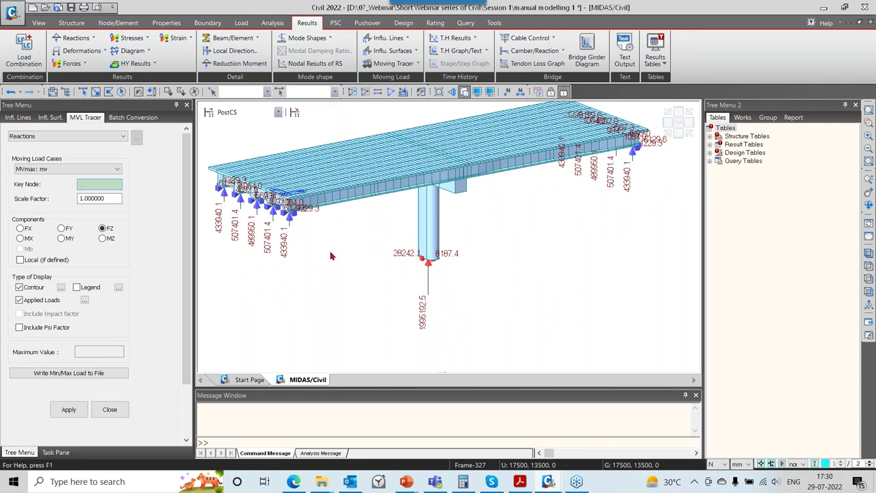
{"action": "left_click", "coordinate": [429, 264]}
{"action": "left_click", "coordinate": [70, 410]}
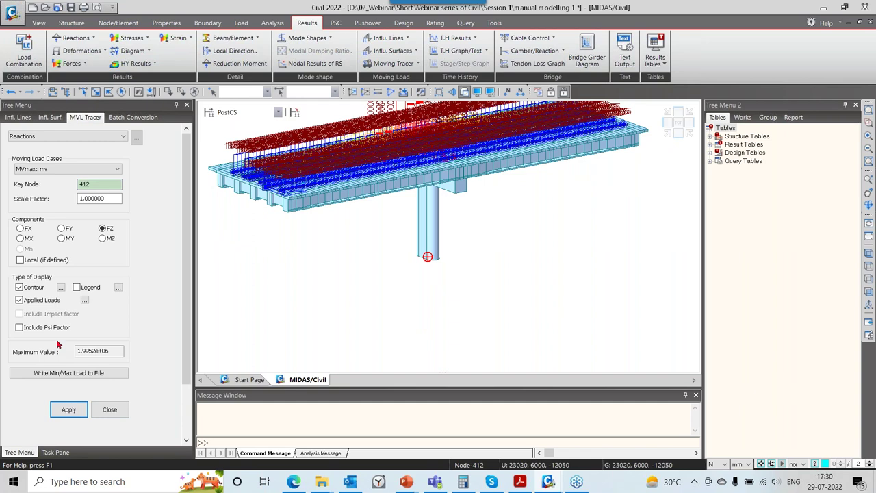
Trace the pier base FZ reaction for MVmin: mv, and switch back to MVmax: mv for comparison.
{"action": "left_click", "coordinate": [25, 173]}
{"action": "left_click", "coordinate": [27, 186]}
{"action": "left_click", "coordinate": [68, 411]}
{"action": "left_click", "coordinate": [84, 171]}
{"action": "left_click", "coordinate": [41, 178]}
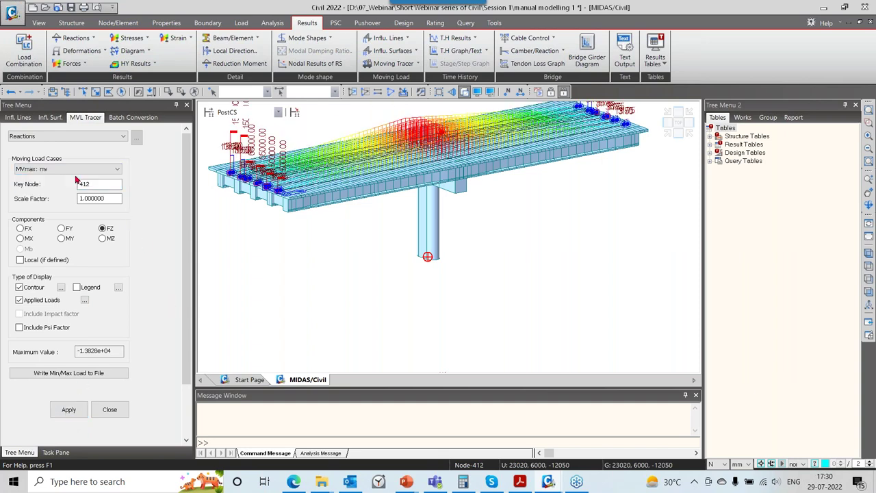
{"action": "left_click", "coordinate": [67, 407]}
{"action": "middle_click_drag", "start_coordinate": [474, 150], "coordinate": [468, 233], "text": "ctrl"}
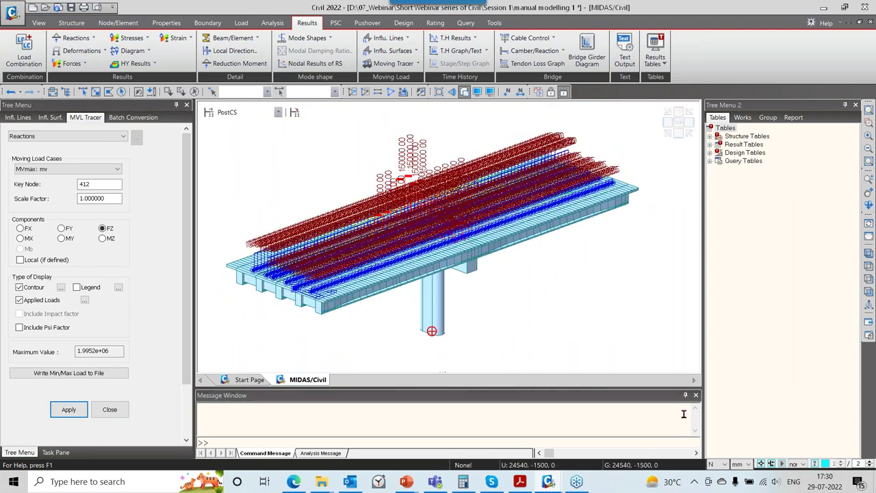
Set the units to kN and m and examine the traced wheel loads above the pier.
{"action": "left_click", "coordinate": [717, 464]}
{"action": "left_click", "coordinate": [716, 426]}
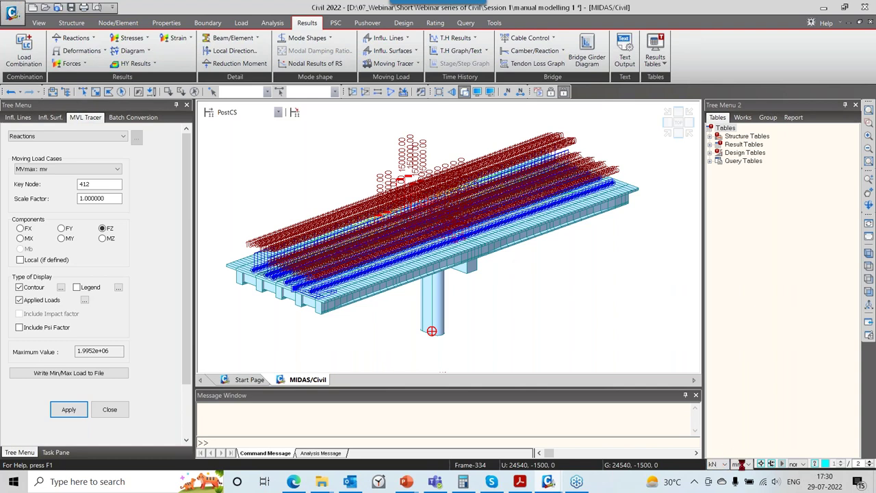
{"action": "left_click", "coordinate": [741, 464]}
{"action": "left_click", "coordinate": [740, 442]}
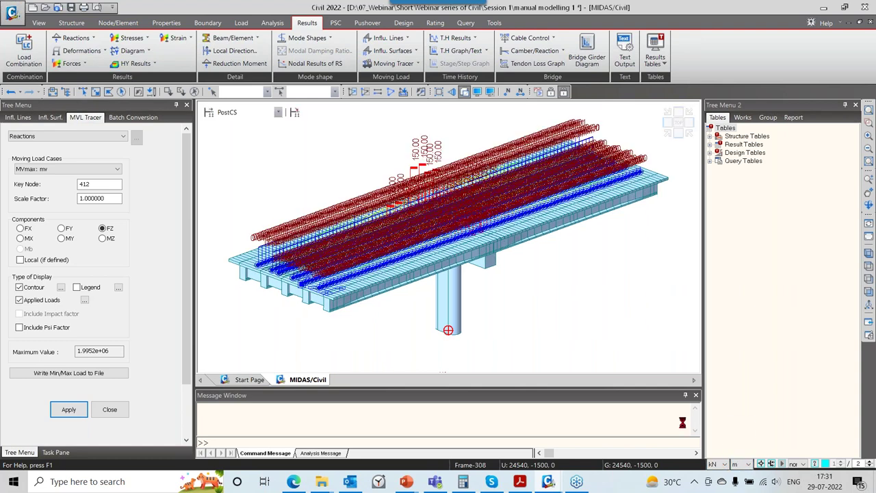
{"action": "mouse_move", "coordinate": [486, 271]}
{"action": "middle_mouse_down", "text": "ctrl"}
{"action": "mouse_move", "coordinate": [452, 281]}
{"action": "mouse_move", "coordinate": [507, 273]}
{"action": "mouse_move", "coordinate": [491, 285]}
{"action": "middle_mouse_up", "text": "ctrl"}
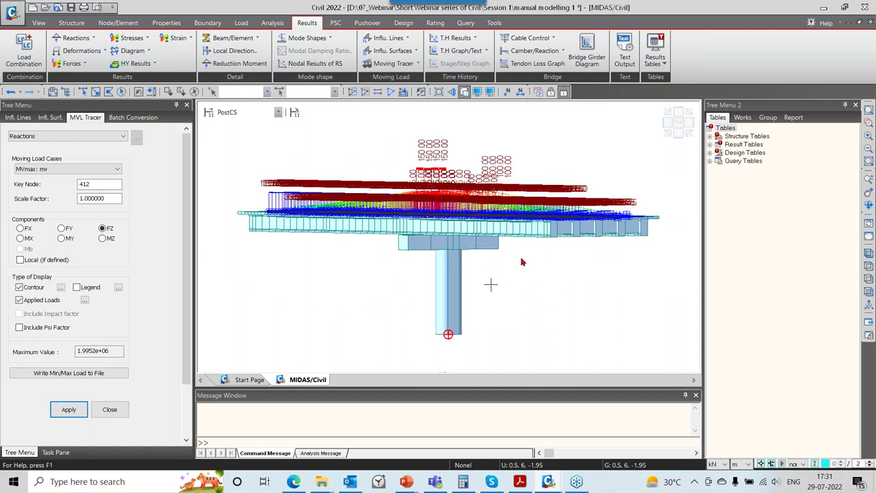
{"action": "scroll", "coordinate": [447, 213], "scroll_direction": "up", "scroll_amount": 4}
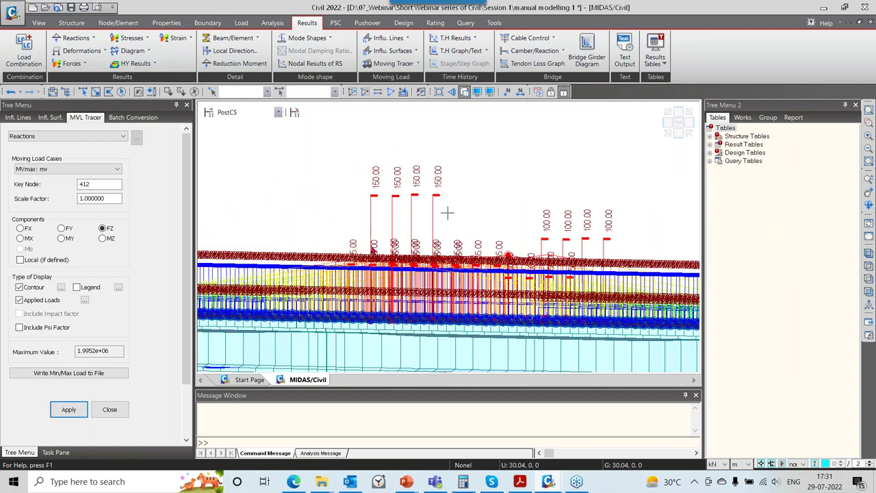
{"action": "middle_click_drag", "start_coordinate": [447, 213], "coordinate": [411, 274], "text": "ctrl"}
{"action": "scroll", "coordinate": [345, 298], "scroll_direction": "down", "scroll_amount": 5}
Try tracing the FZ reaction at girder end key node 369 for both MVmax: mv and MVmin: mv.
{"action": "left_click", "coordinate": [110, 185]}
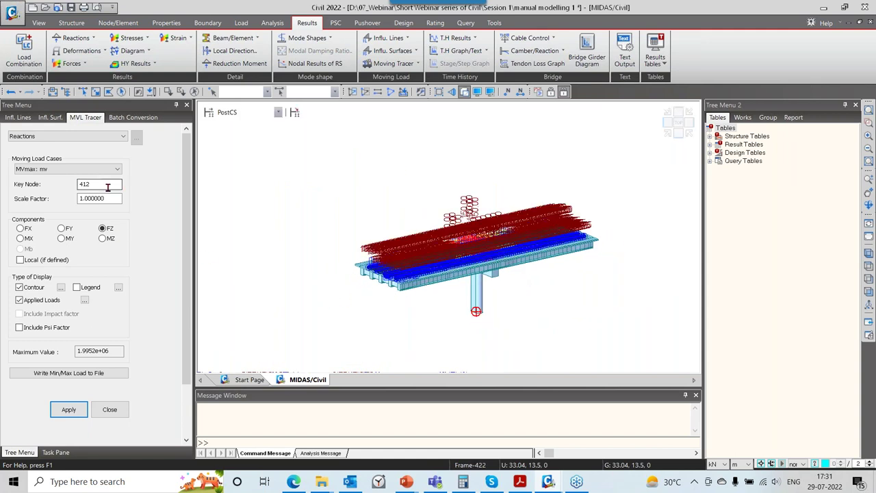
{"action": "left_click", "coordinate": [391, 300]}
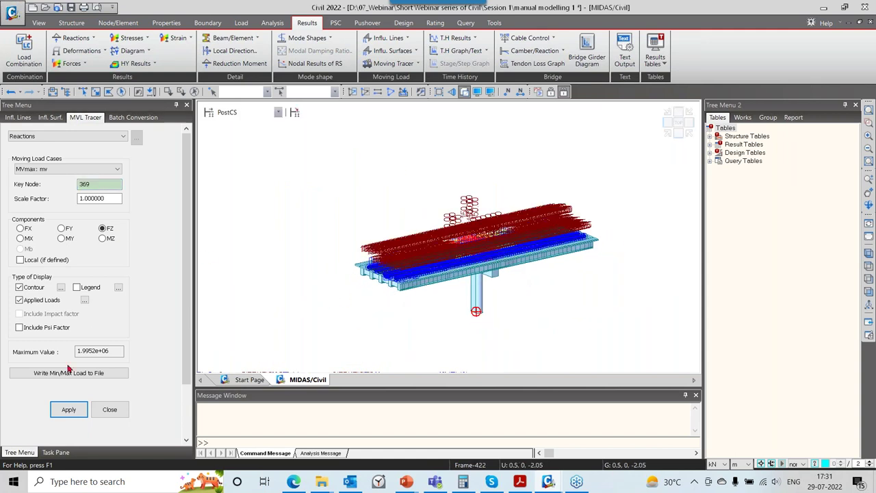
{"action": "left_click", "coordinate": [85, 408]}
{"action": "left_click", "coordinate": [94, 169]}
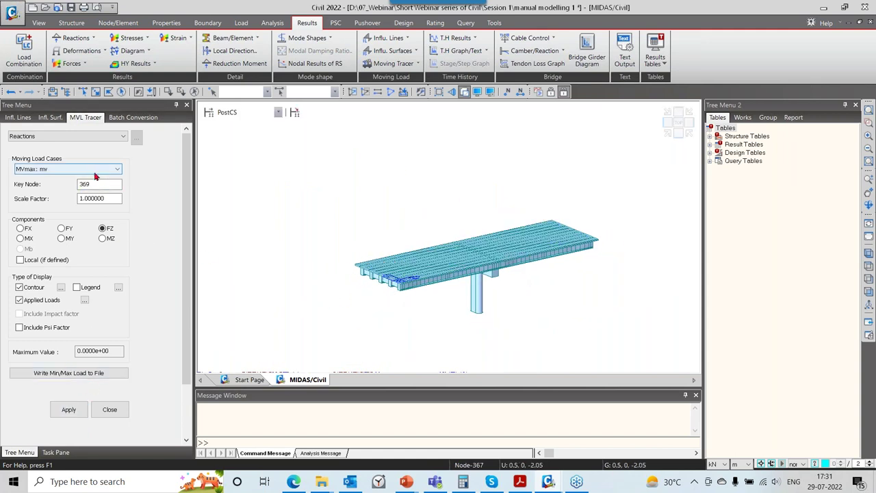
{"action": "left_click", "coordinate": [94, 177]}
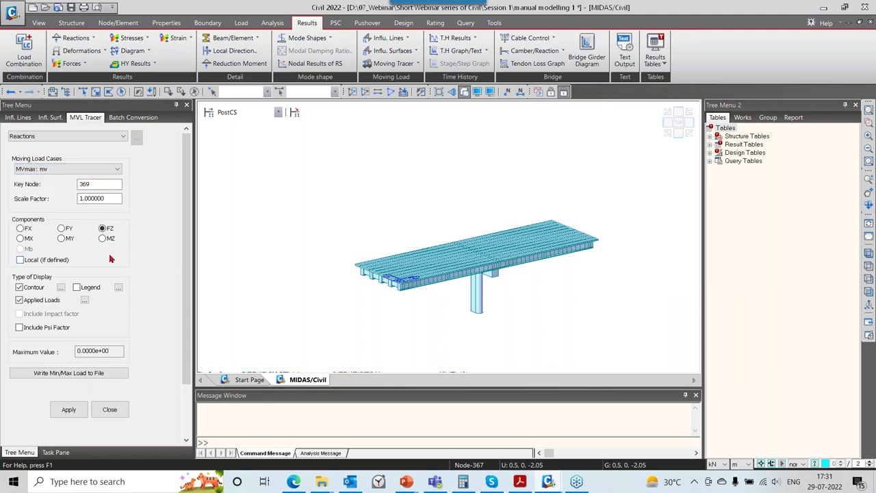
{"action": "left_click", "coordinate": [99, 170]}
{"action": "left_click", "coordinate": [96, 186]}
{"action": "left_click", "coordinate": [74, 411]}
Trace the FZ reaction for MVmax: mv with pier base key node 412 picked again.
{"action": "left_click", "coordinate": [113, 169]}
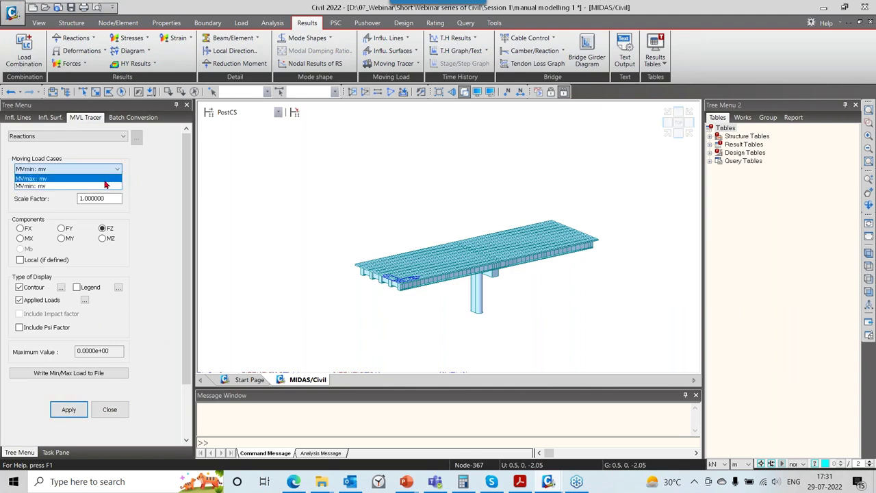
{"action": "left_click", "coordinate": [104, 179]}
{"action": "left_click", "coordinate": [475, 319]}
{"action": "left_click", "coordinate": [65, 411]}
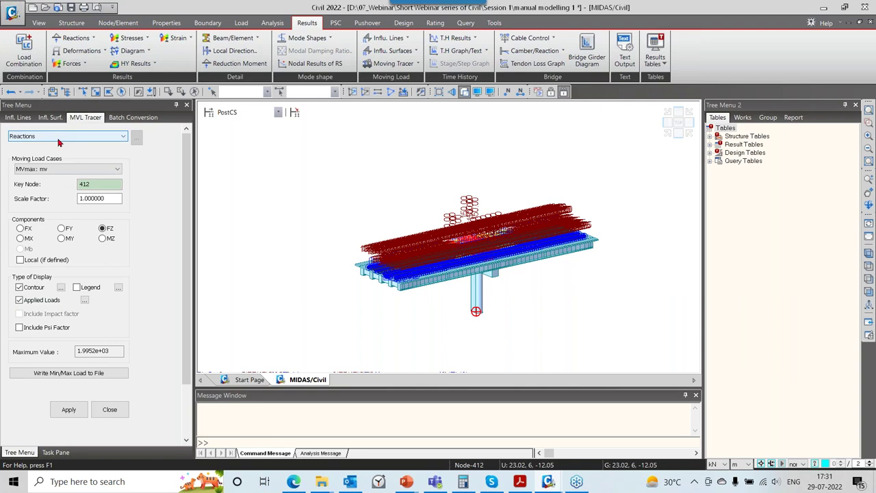
Open the moving load tracer for displacements and apply DZ for MVmin: mv at key node 1.
{"action": "left_click", "coordinate": [394, 63]}
{"action": "left_click", "coordinate": [395, 92]}
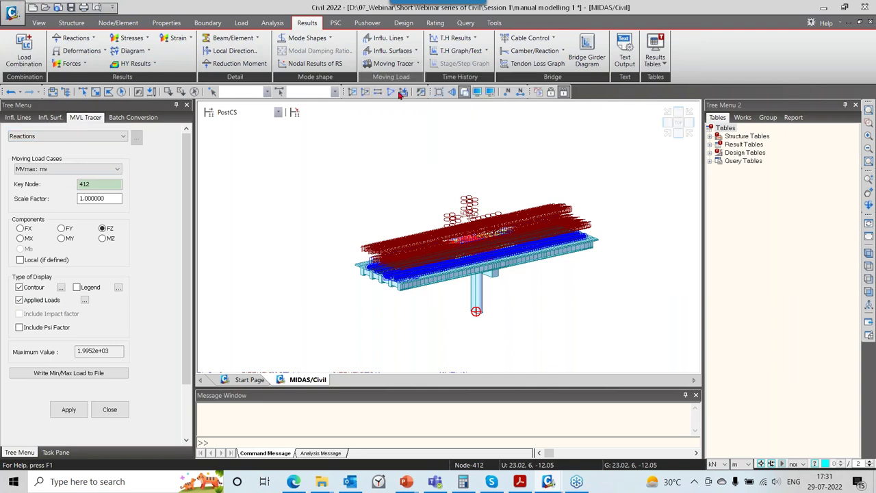
{"action": "left_click", "coordinate": [73, 171]}
{"action": "left_click", "coordinate": [71, 182]}
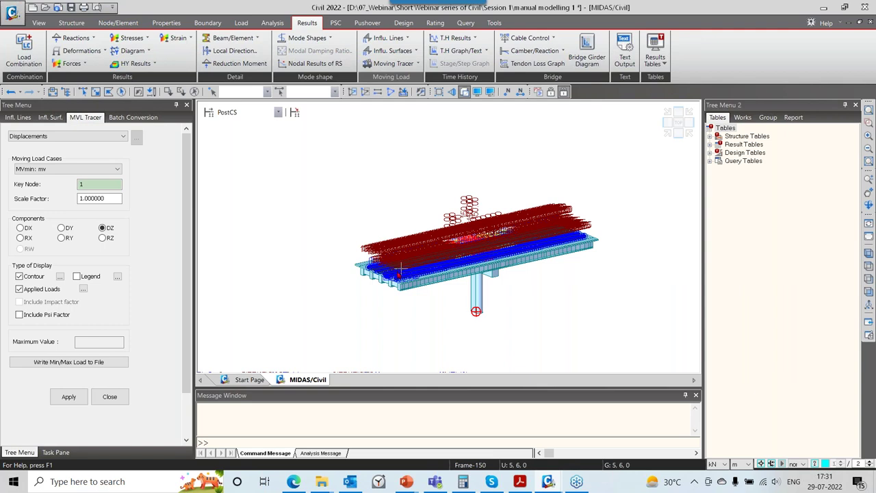
{"action": "left_click", "coordinate": [67, 399]}
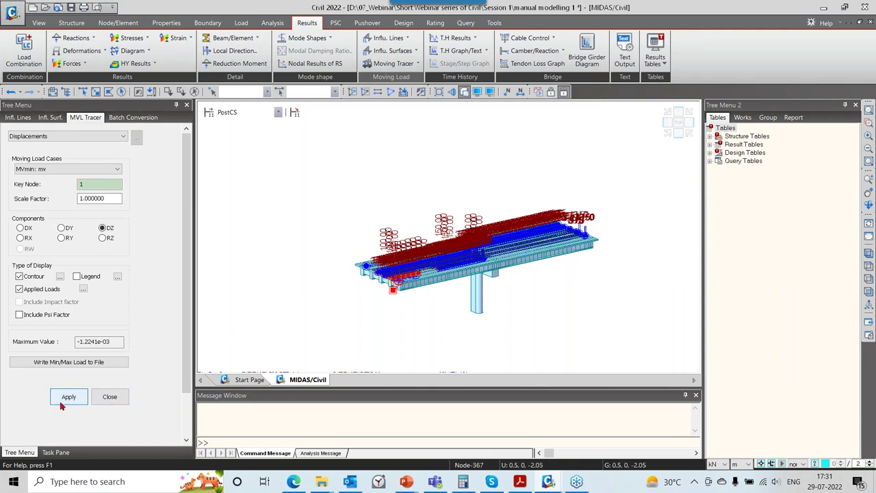
Pick key node 27 on the deck, apply the DZ displacement trace for MVmin: mv, and review the load positions along the bridge.
{"action": "scroll", "coordinate": [418, 329], "scroll_direction": "up", "scroll_amount": 5}
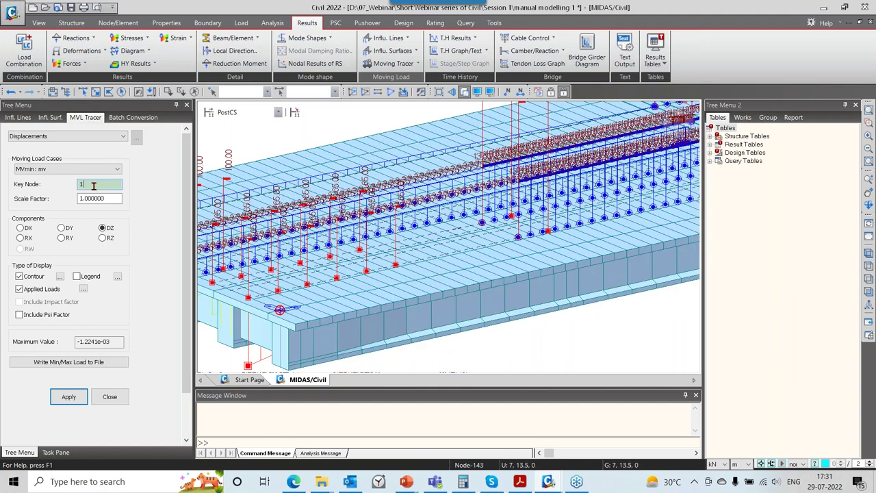
{"action": "left_click", "coordinate": [275, 277]}
{"action": "left_click", "coordinate": [63, 397]}
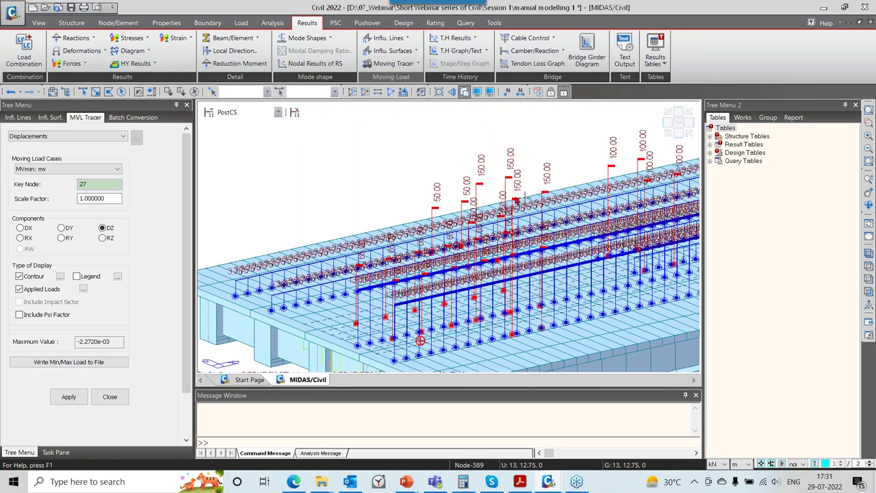
{"action": "scroll", "coordinate": [525, 196], "scroll_direction": "down", "scroll_amount": 5}
{"action": "middle_click_drag", "start_coordinate": [616, 301], "coordinate": [501, 268]}
{"action": "scroll", "coordinate": [501, 269], "scroll_direction": "down", "scroll_amount": 2}
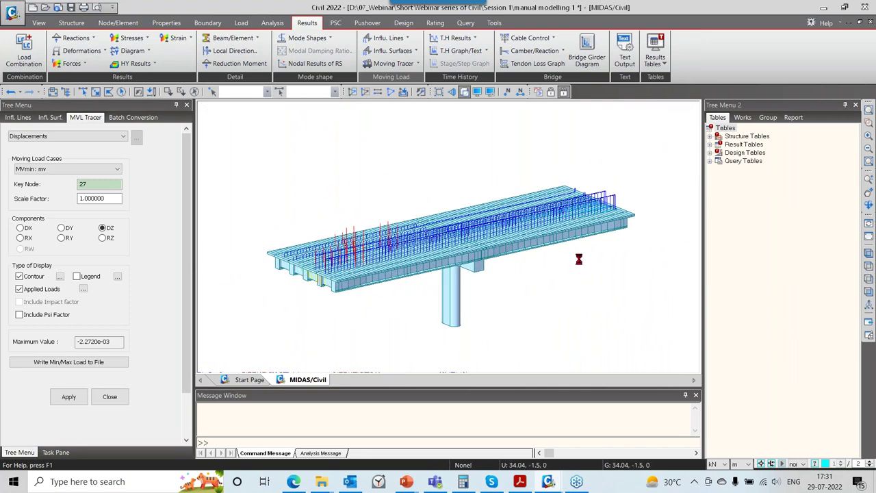
{"action": "right_click", "coordinate": [434, 304]}
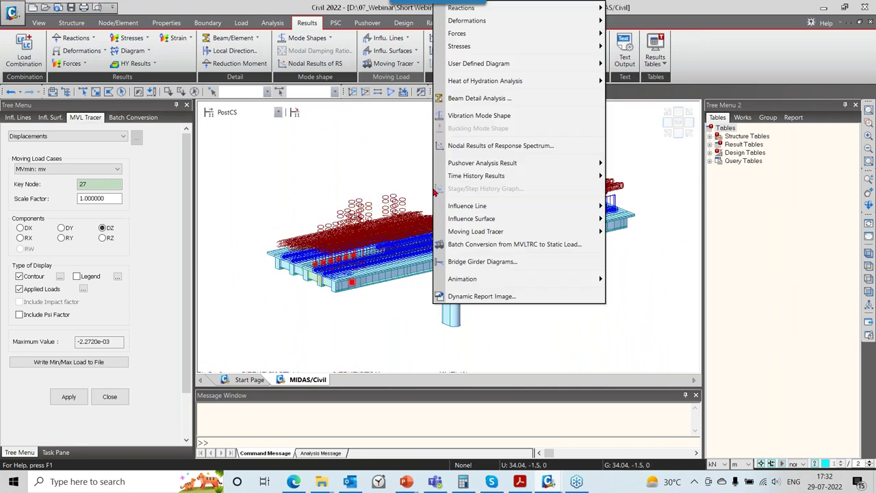
{"action": "left_click", "coordinate": [623, 349]}
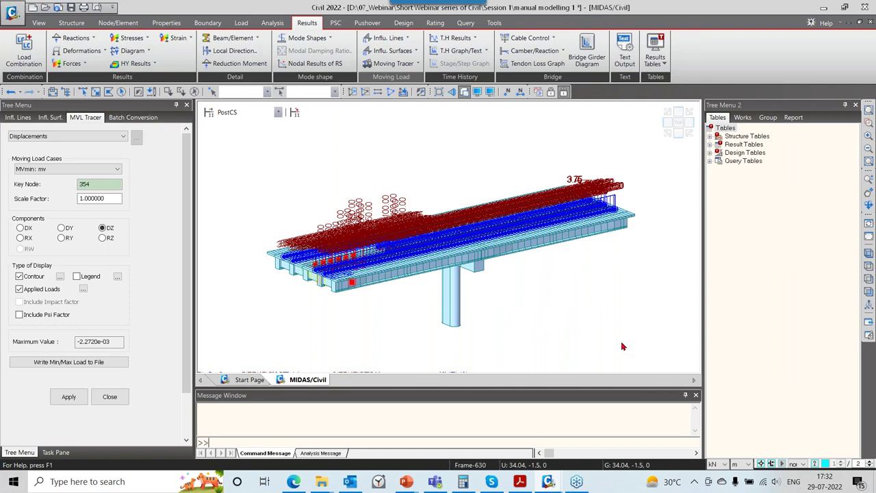
Display the DZ displacement contour for MVmin: mv with the legend switched on.
{"action": "left_click", "coordinate": [105, 53]}
{"action": "left_click", "coordinate": [102, 80]}
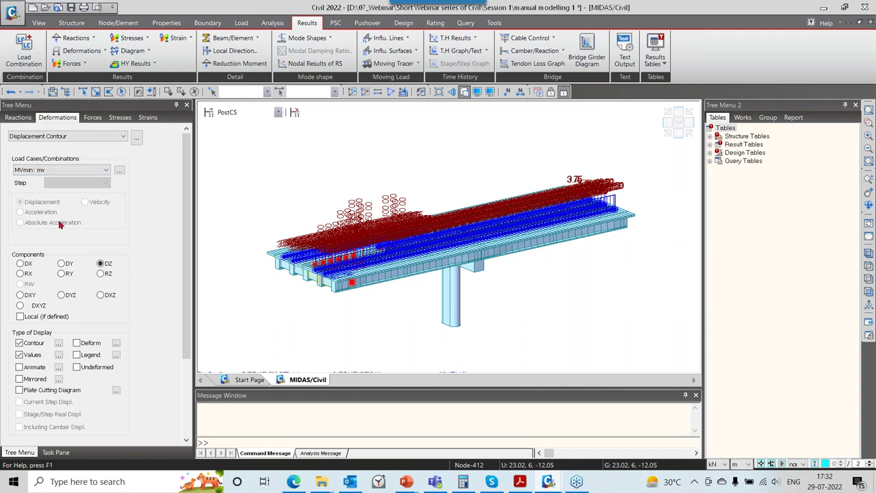
{"action": "left_click_drag", "start_coordinate": [189, 215], "coordinate": [166, 291]}
{"action": "left_click", "coordinate": [91, 247]}
{"action": "left_click", "coordinate": [68, 344]}
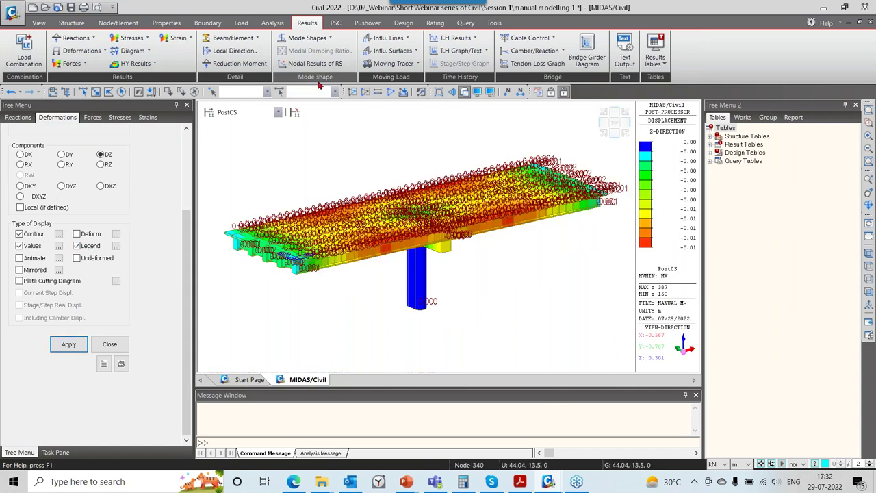
Locate node 150 on the deck by selecting it by number, and remove the value labels from the displacement contour.
{"action": "left_click", "coordinate": [261, 91]}
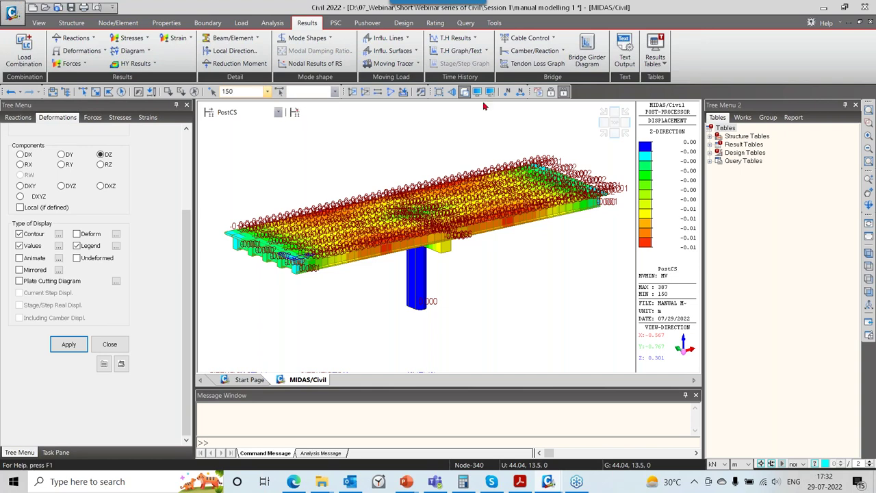
{"action": "left_click", "coordinate": [19, 245]}
{"action": "left_click", "coordinate": [68, 345]}
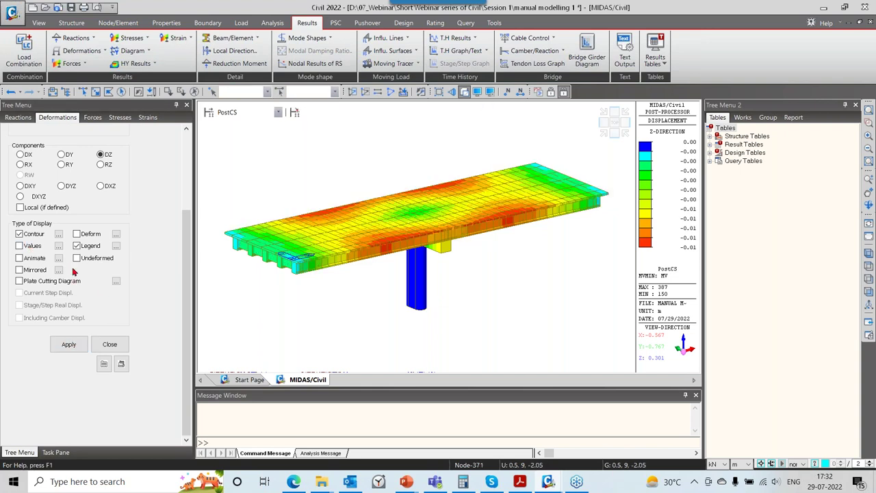
{"action": "left_click", "coordinate": [242, 93]}
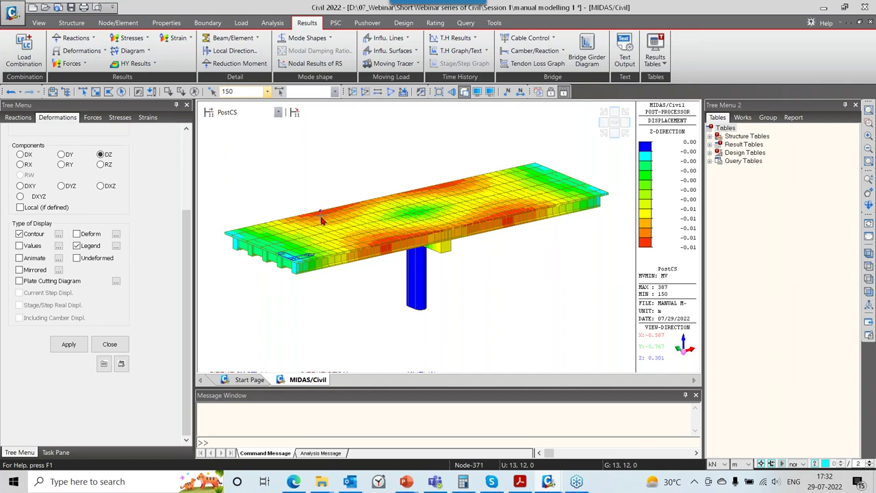
Trace the moving load positions for the DZ displacement under MVmin: mv at key node 150.
{"action": "left_click", "coordinate": [393, 63]}
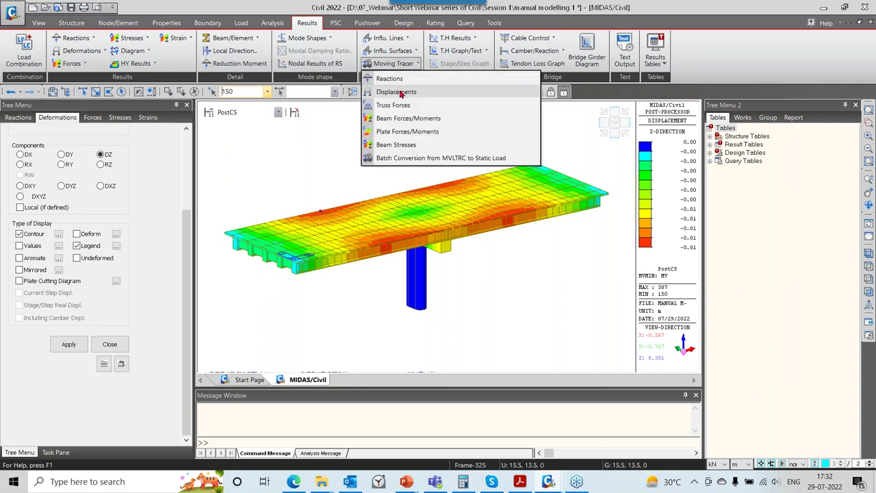
{"action": "left_click", "coordinate": [401, 92]}
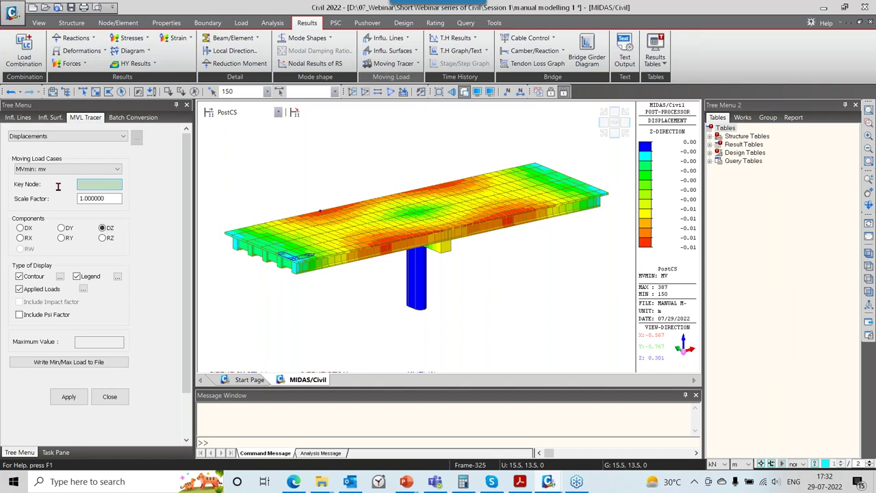
{"action": "type", "text": "150"}
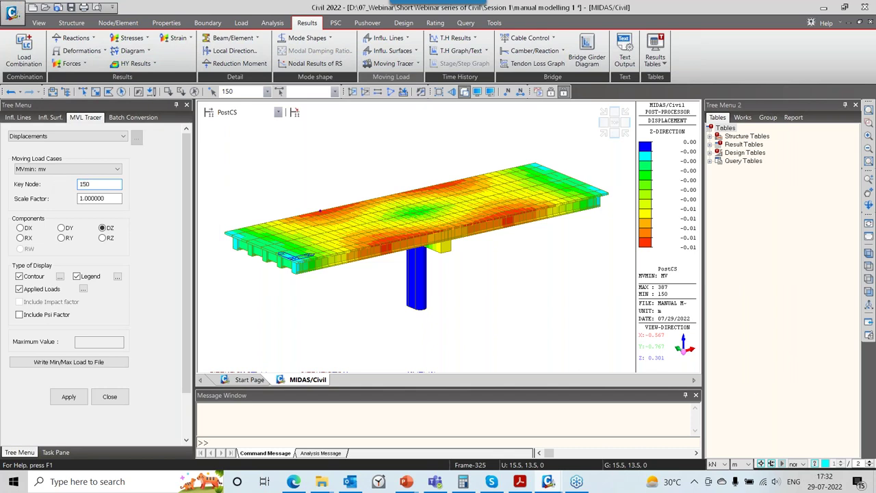
{"action": "left_click", "coordinate": [69, 396]}
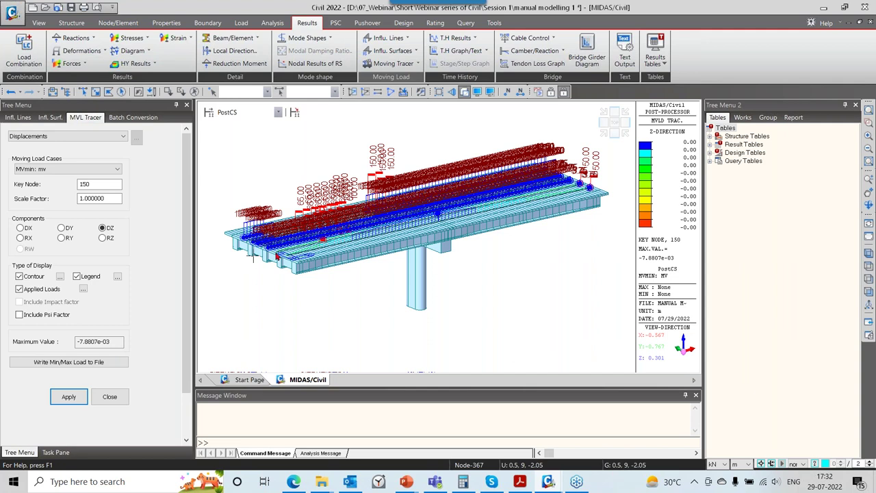
{"action": "right_click", "coordinate": [337, 251]}
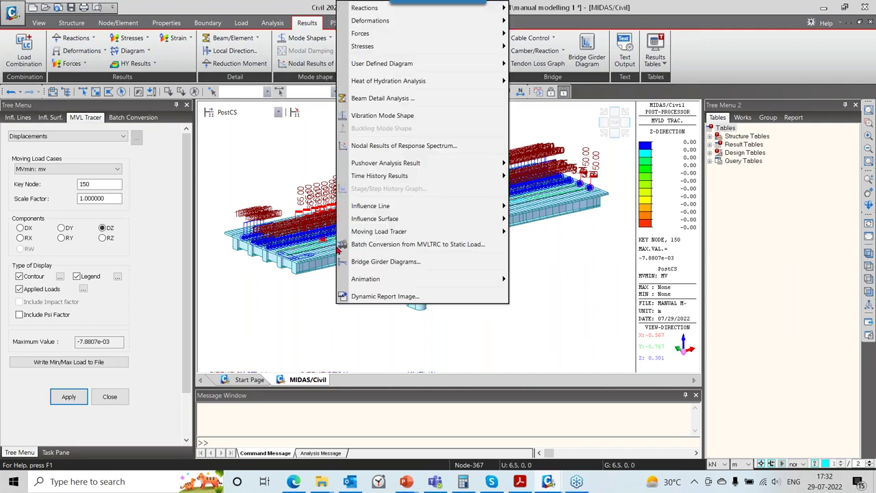
{"action": "left_click", "coordinate": [478, 342]}
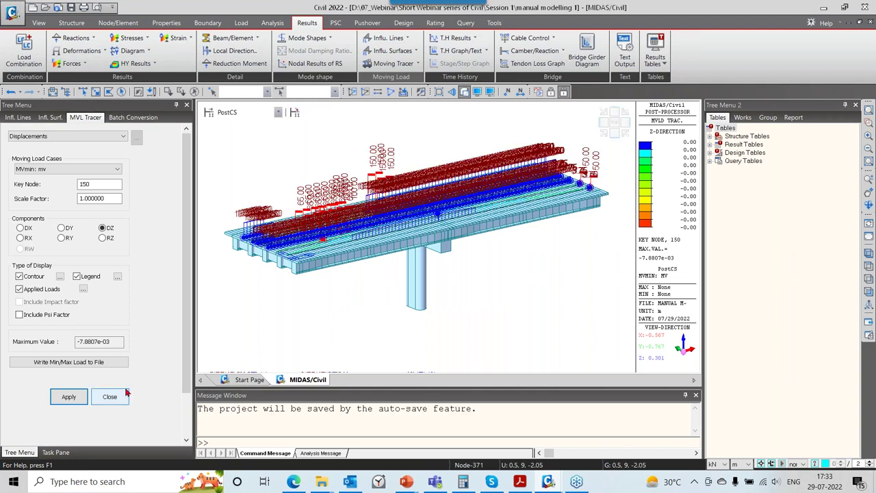
{"action": "key", "text": "alt+Tab"}
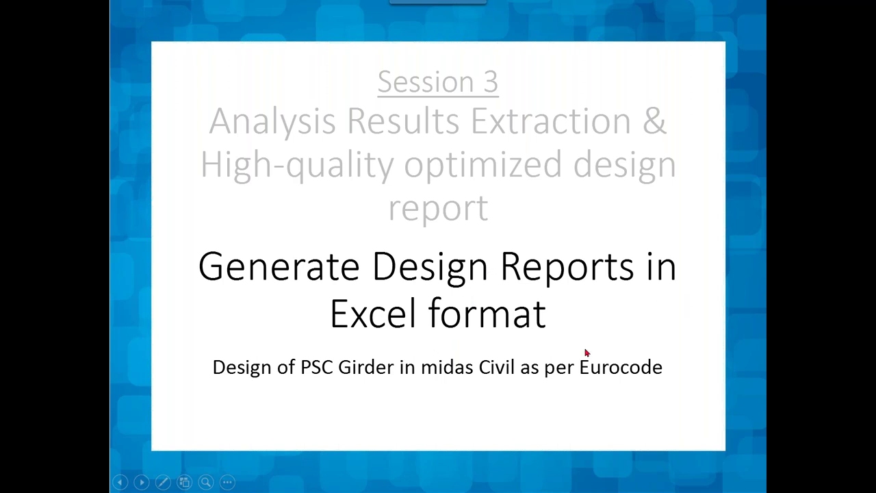
{"action": "key", "text": "alt+Tab"}
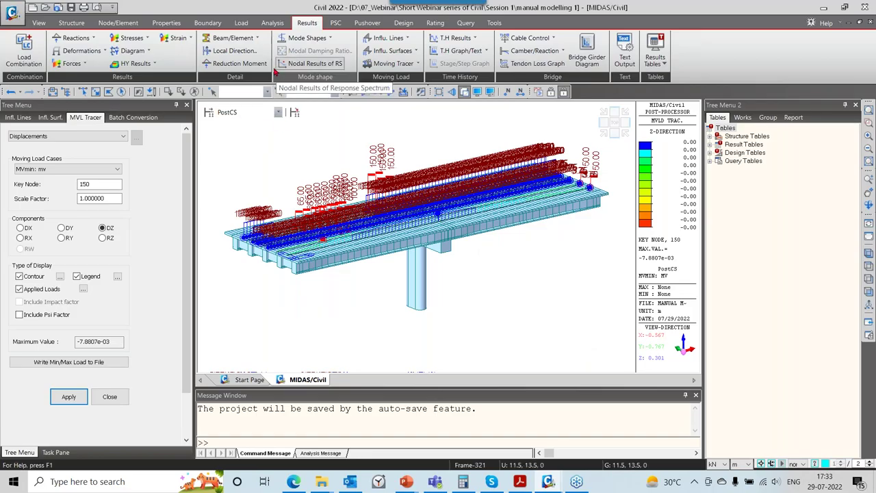
Set the PSC design code to Eurocode2-2:05.
{"action": "left_click", "coordinate": [336, 22]}
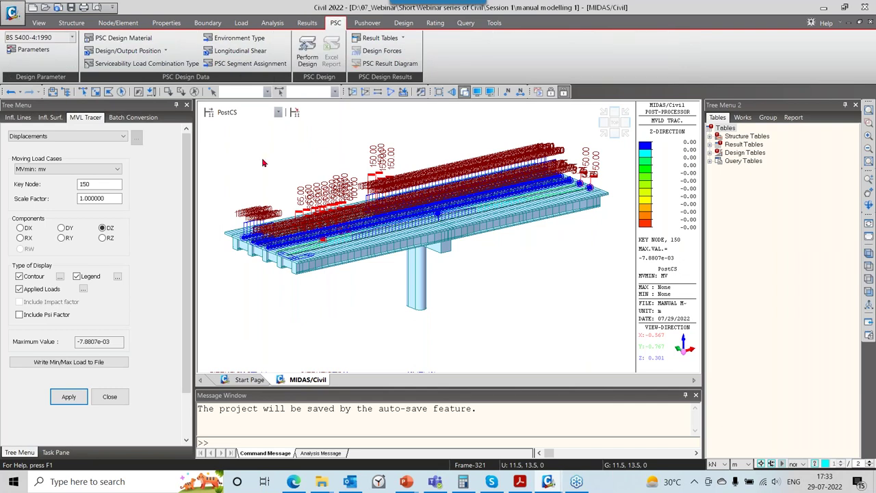
{"action": "left_click", "coordinate": [31, 37]}
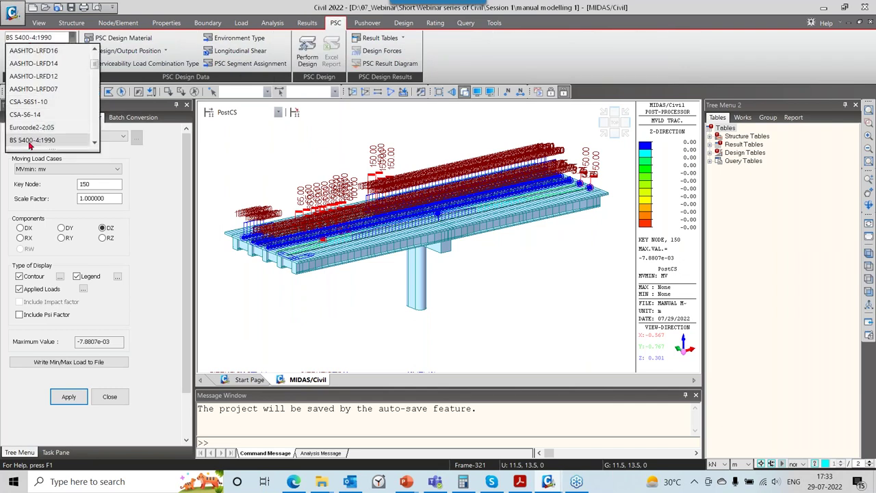
{"action": "left_click", "coordinate": [38, 134]}
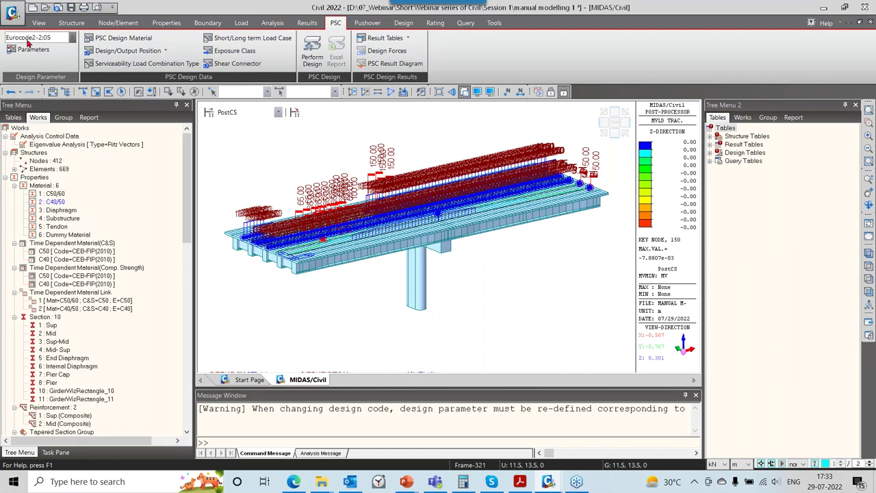
Set the prestressing steel type to Strands in the PSC design parameters and enable all ultimate and serviceability output checks.
{"action": "left_click", "coordinate": [29, 52]}
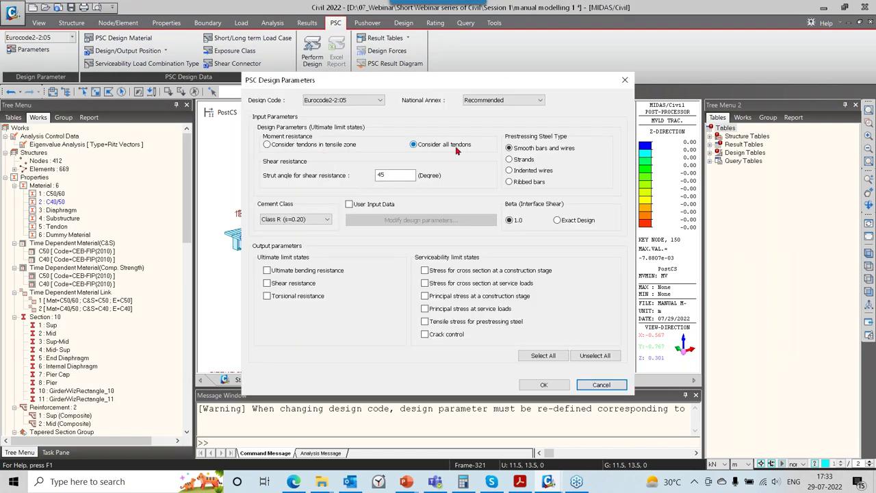
{"action": "left_click", "coordinate": [529, 159]}
{"action": "left_click", "coordinate": [267, 271]}
{"action": "left_click", "coordinate": [267, 283]}
{"action": "left_click", "coordinate": [267, 296]}
{"action": "left_click", "coordinate": [533, 355]}
{"action": "left_click", "coordinate": [559, 388]}
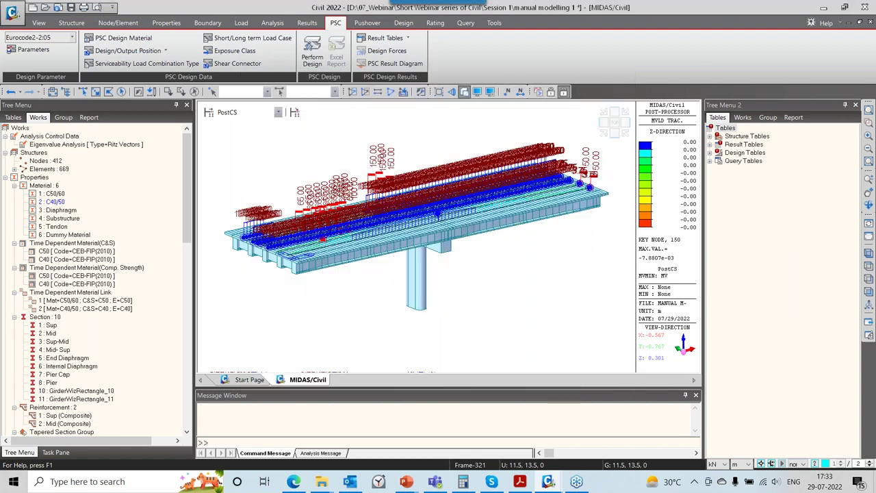
Assign EN(RC) rebar with grade S460 for main and sub-rebar to the girder of the C50/60 PSC design material.
{"action": "left_click", "coordinate": [125, 39]}
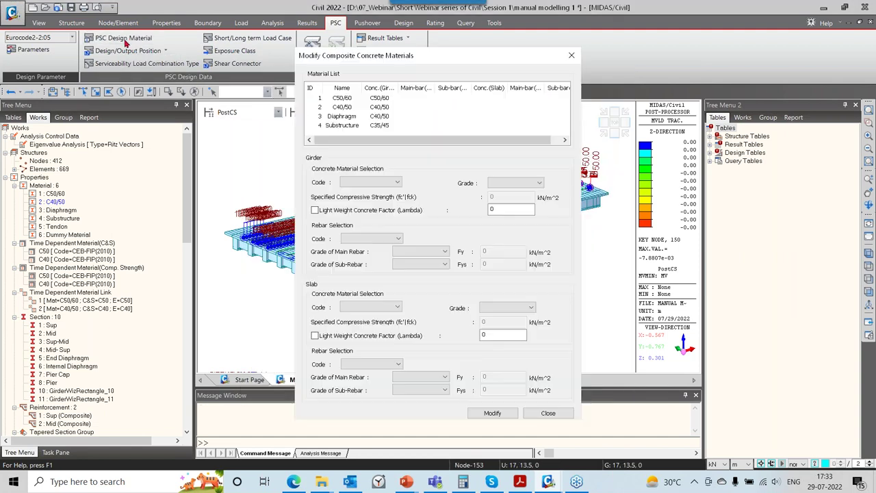
{"action": "left_click", "coordinate": [351, 100]}
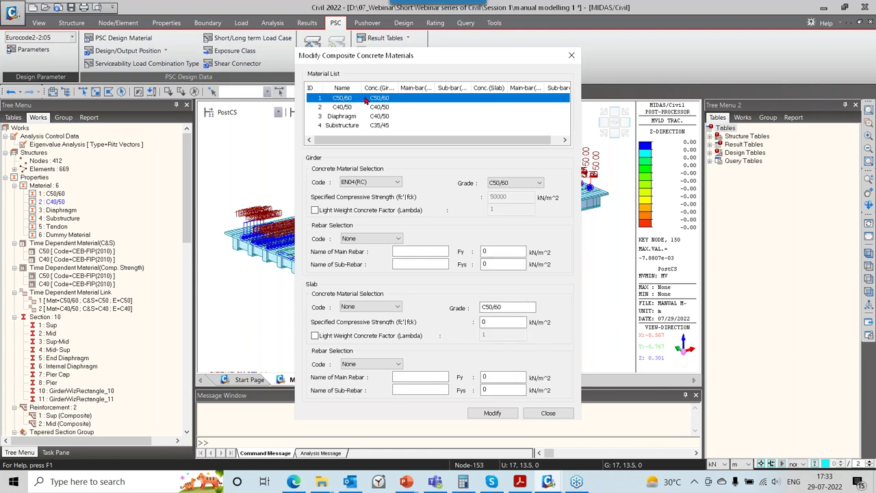
{"action": "left_click", "coordinate": [376, 239]}
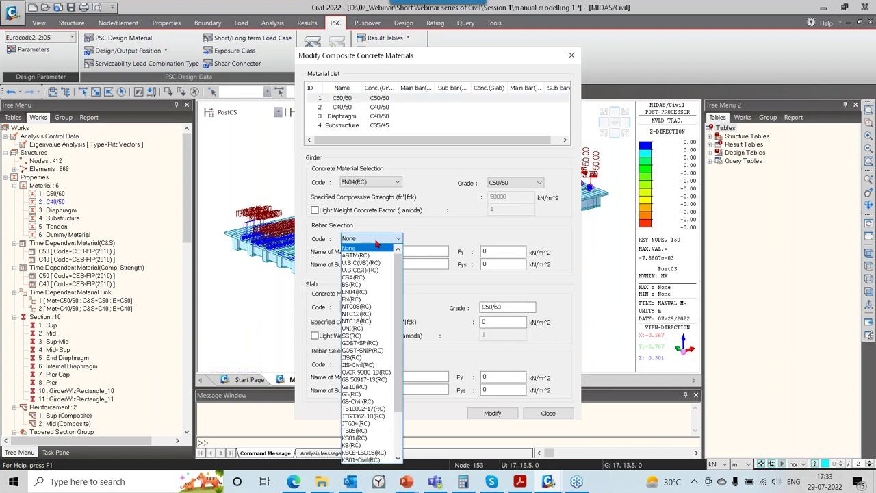
{"action": "left_click", "coordinate": [352, 299]}
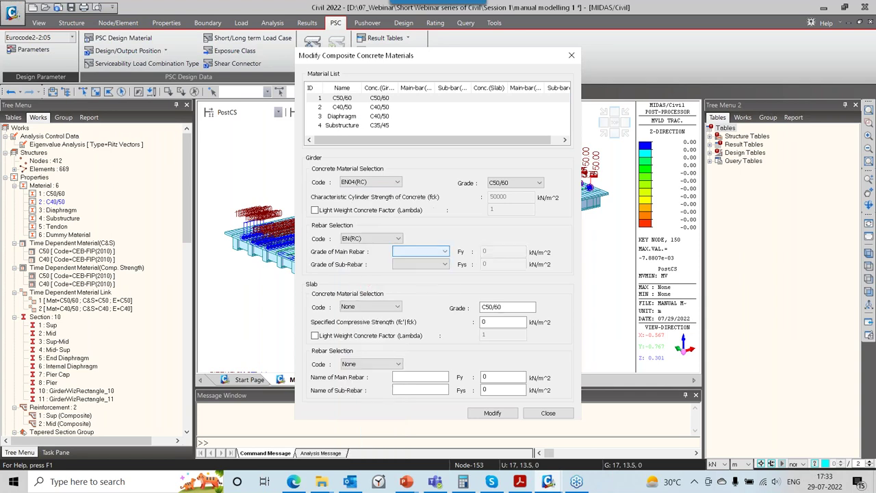
{"action": "left_click", "coordinate": [420, 252]}
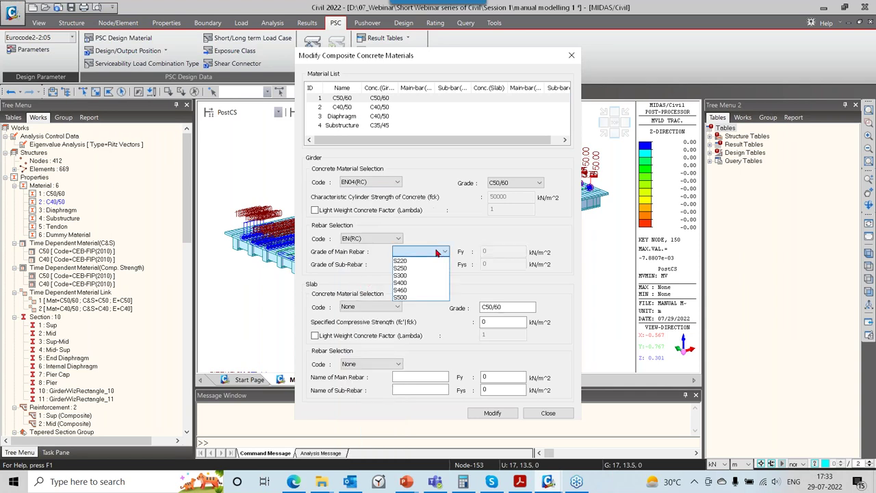
{"action": "left_click", "coordinate": [414, 290]}
{"action": "left_click", "coordinate": [415, 264]}
{"action": "left_click", "coordinate": [413, 304]}
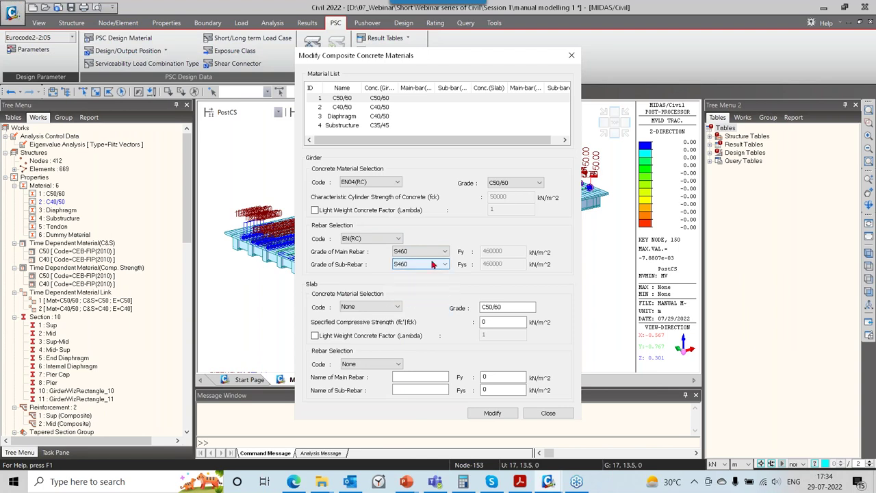
Set the slab concrete of the C50/60 design material to code EN04(RC), grade C40/50.
{"action": "left_click", "coordinate": [397, 306]}
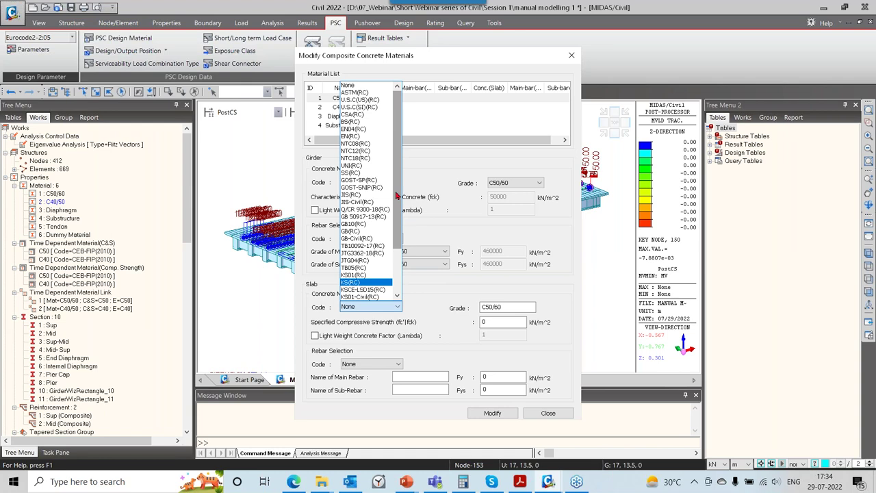
{"action": "left_click", "coordinate": [354, 129]}
{"action": "left_click", "coordinate": [520, 309]}
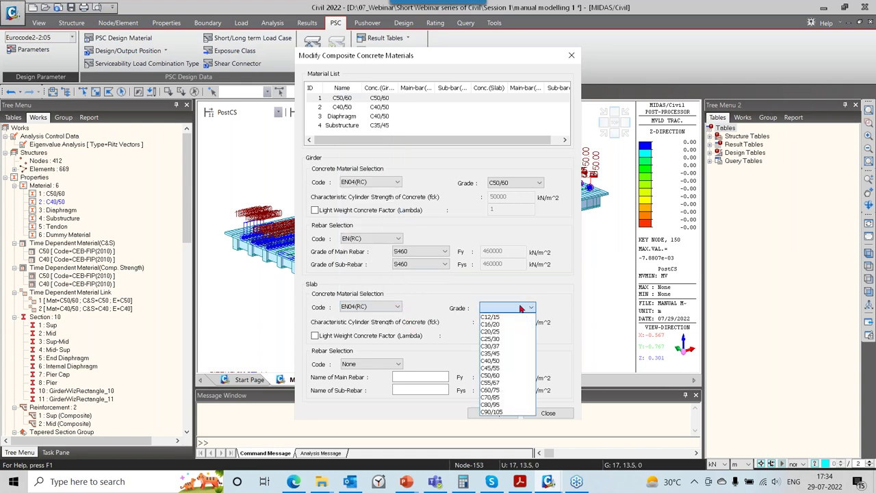
{"action": "left_click", "coordinate": [490, 360]}
Assign EN(RC) rebar with grade S460 for main and sub-rebar to the slab, and save the modified composite material.
{"action": "left_click", "coordinate": [395, 364]}
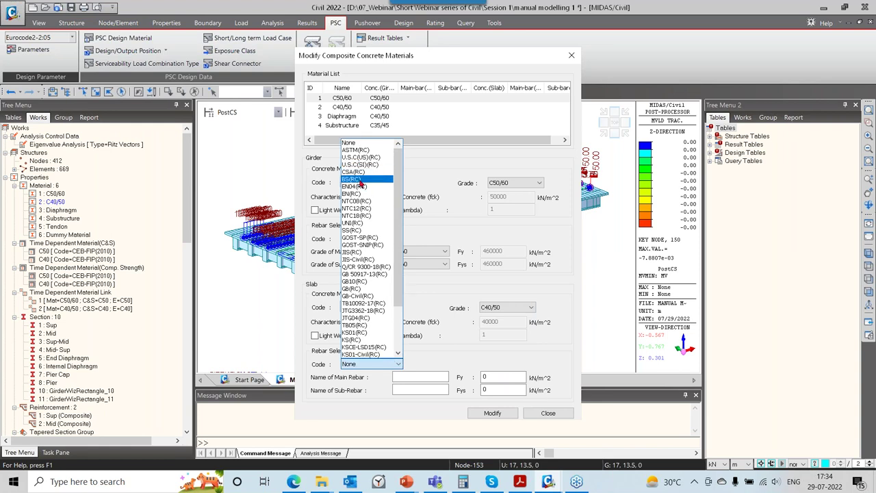
{"action": "left_click", "coordinate": [360, 195]}
{"action": "left_click", "coordinate": [420, 377]}
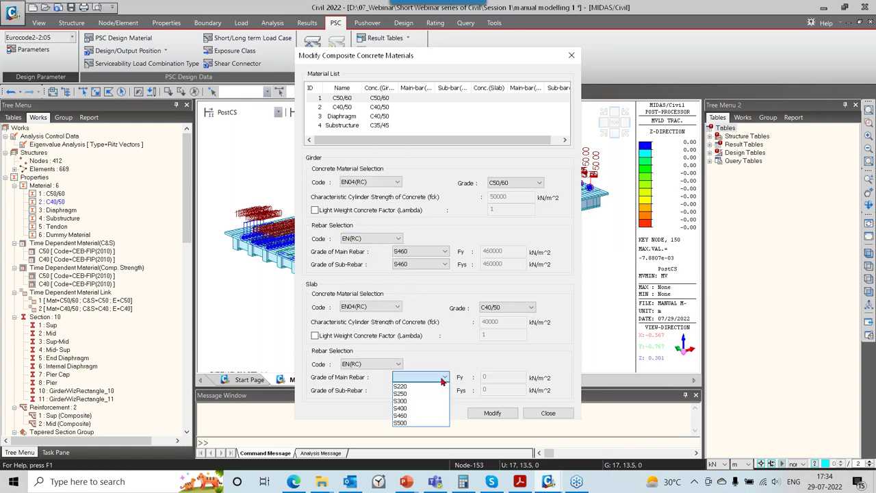
{"action": "left_click", "coordinate": [424, 416]}
{"action": "left_click", "coordinate": [425, 390]}
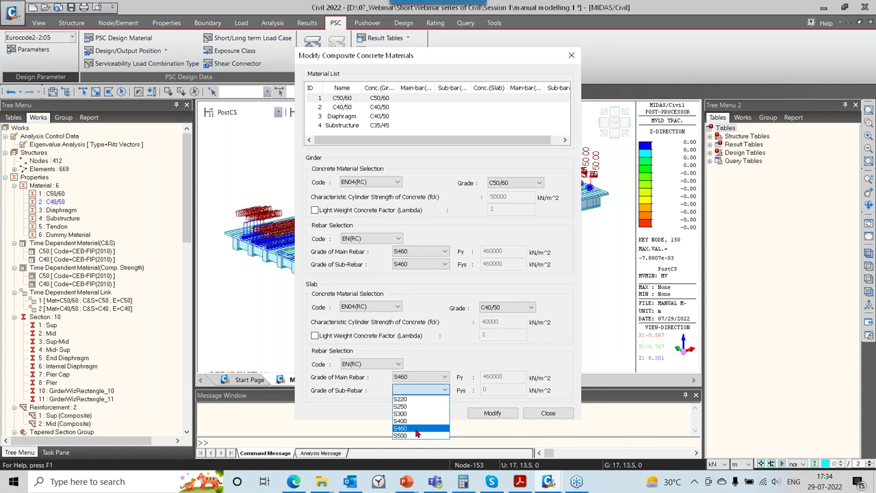
{"action": "left_click", "coordinate": [417, 429]}
{"action": "left_click", "coordinate": [492, 412]}
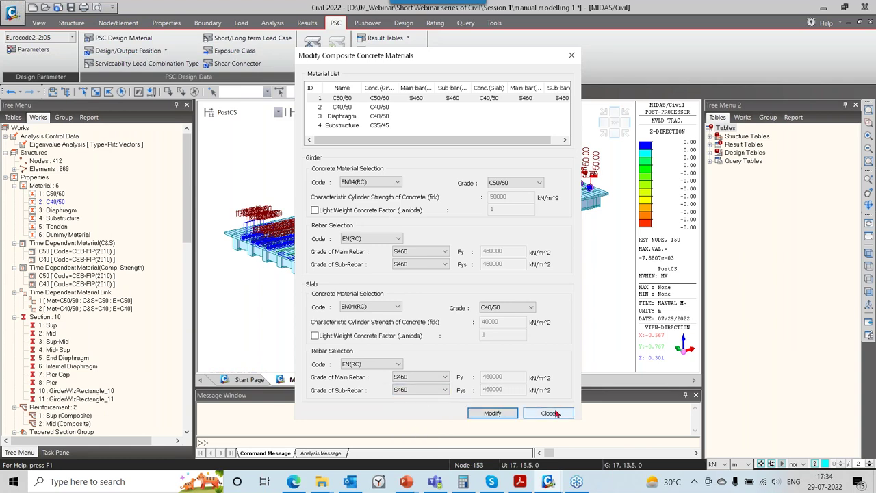
{"action": "left_click", "coordinate": [555, 413]}
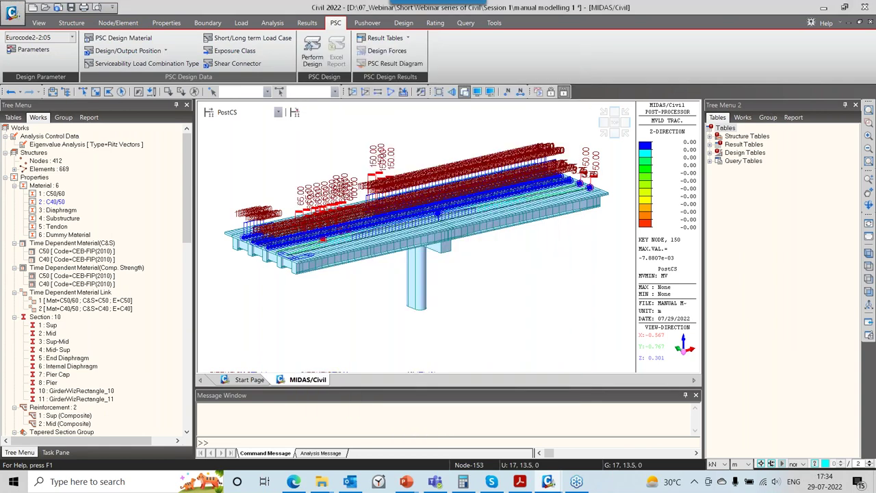
Isolate Strt Group 7 and assign the PSC design position at I & J for moment and shear resistance to element 13.
{"action": "left_click", "coordinate": [127, 51]}
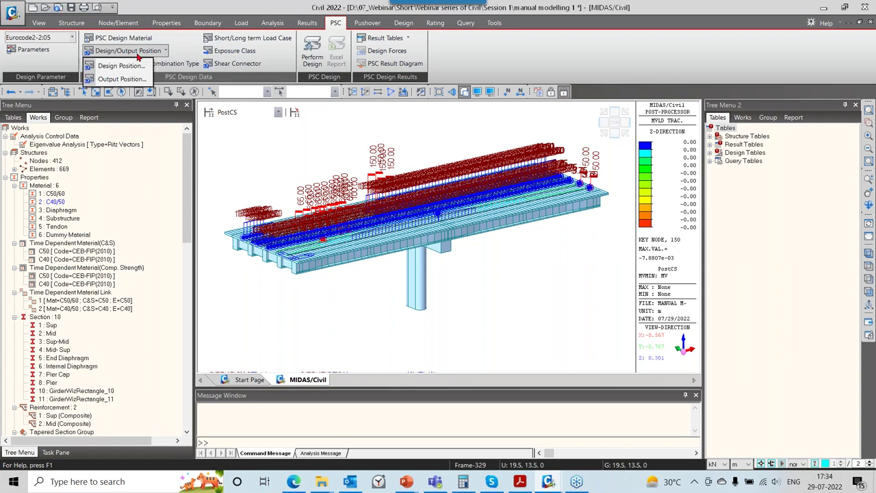
{"action": "left_click", "coordinate": [121, 66]}
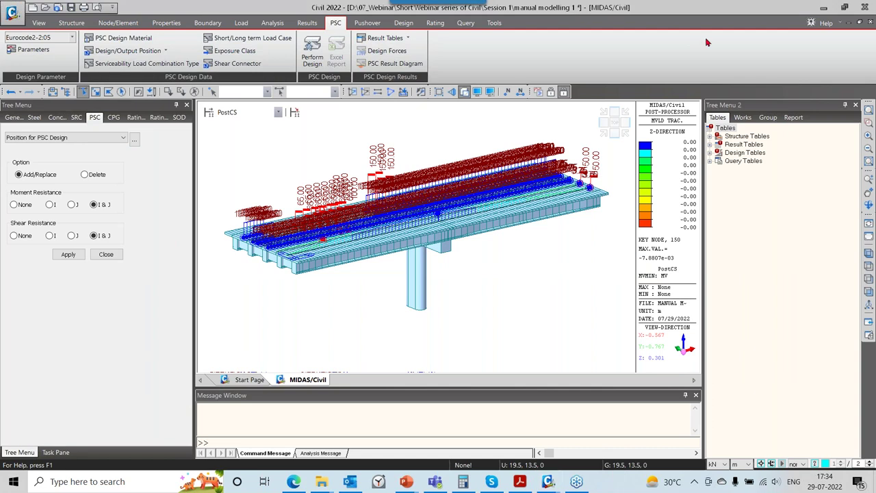
{"action": "left_click", "coordinate": [768, 119]}
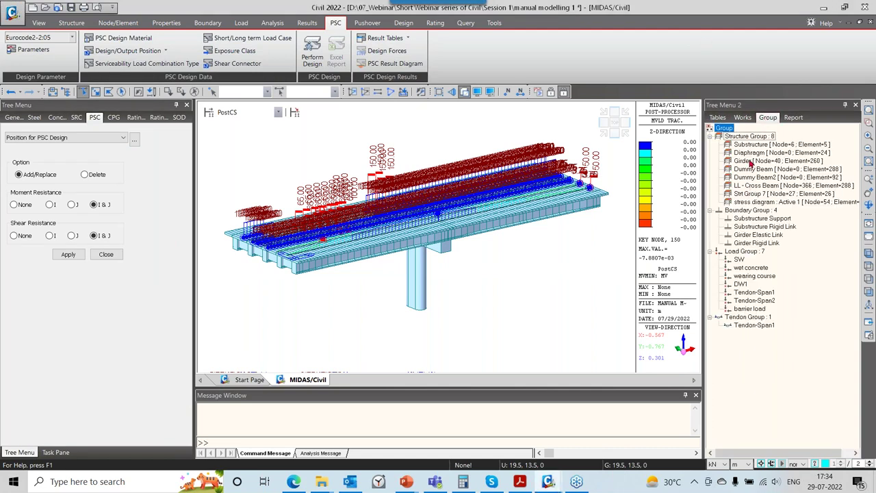
{"action": "right_click", "coordinate": [751, 196]}
{"action": "left_click", "coordinate": [779, 262]}
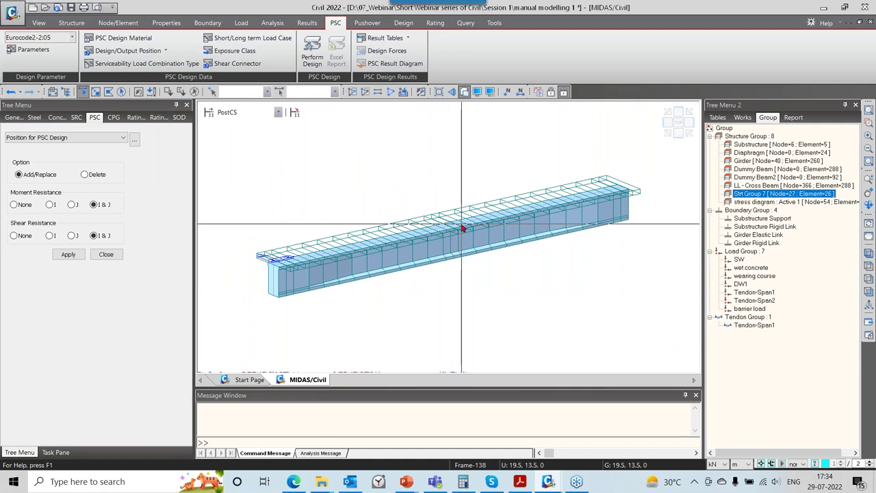
{"action": "left_click", "coordinate": [456, 228]}
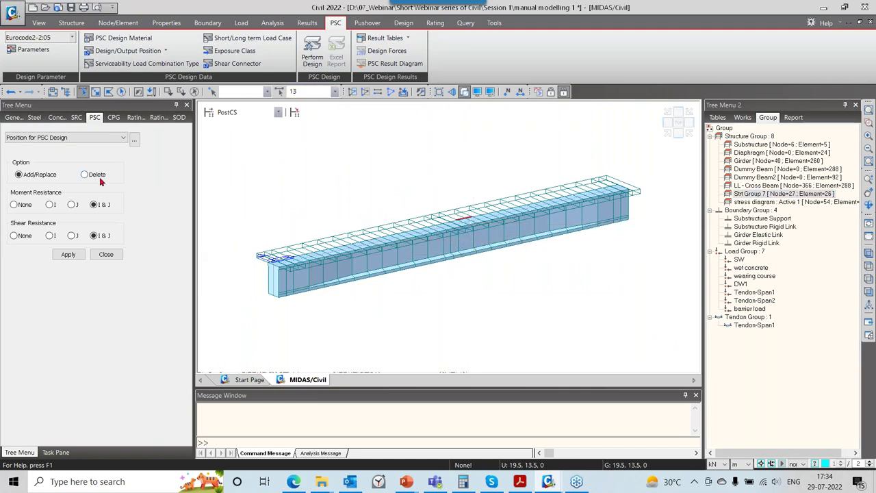
{"action": "left_click", "coordinate": [68, 255]}
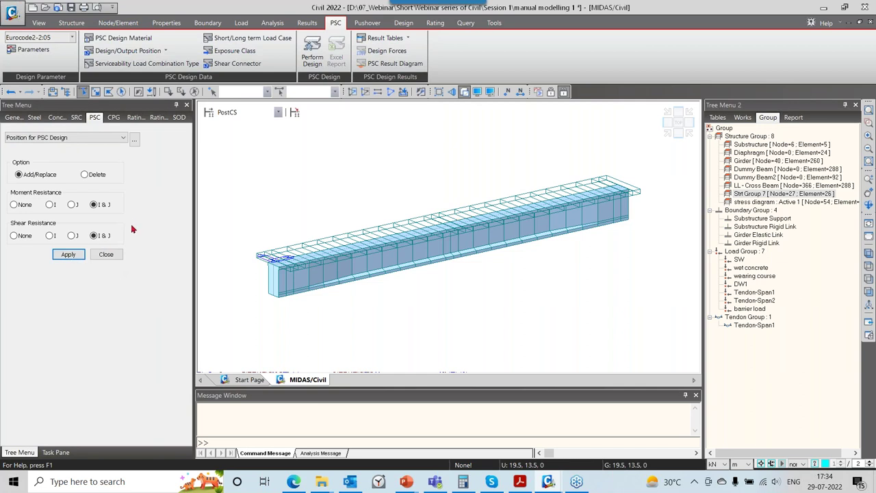
Assign the PSC output position at I & J for positive and negative moment, shear and torsional resistance to the same element.
{"action": "left_click", "coordinate": [130, 51]}
{"action": "left_click", "coordinate": [117, 78]}
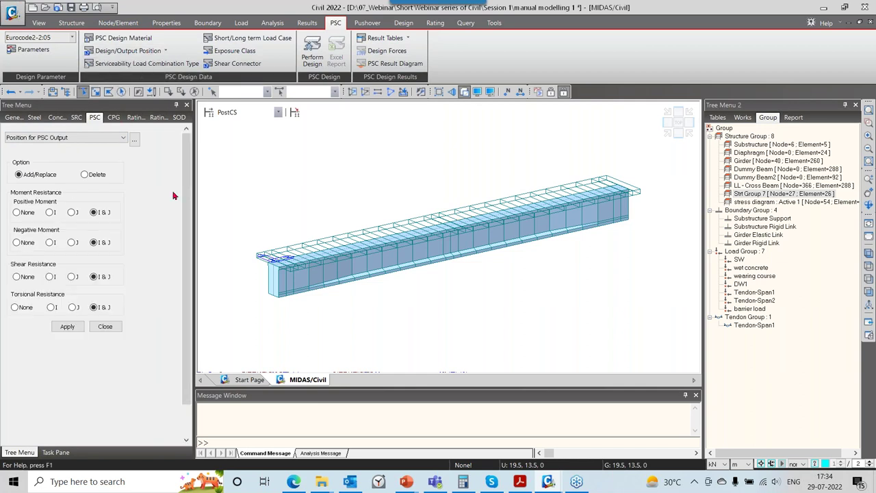
{"action": "left_click", "coordinate": [138, 91]}
{"action": "left_click", "coordinate": [53, 326]}
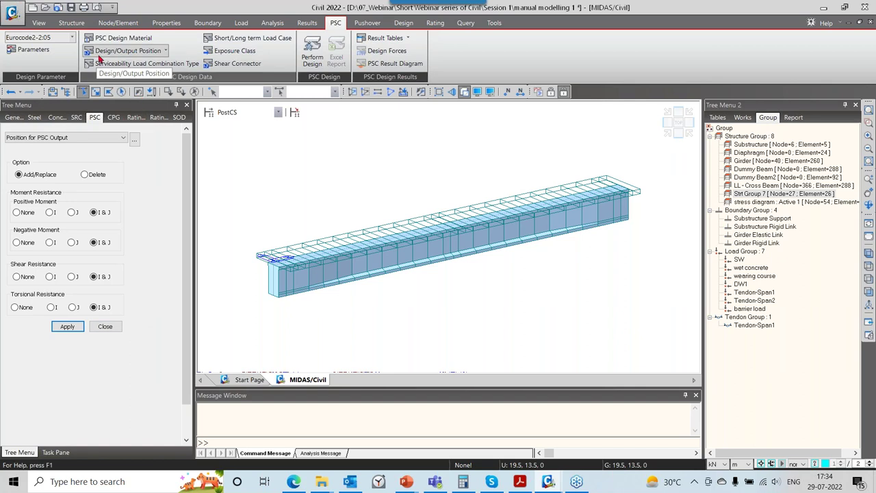
Review the serviceability load combination types, and classify the Self-weight load case as long-term.
{"action": "left_click", "coordinate": [126, 63]}
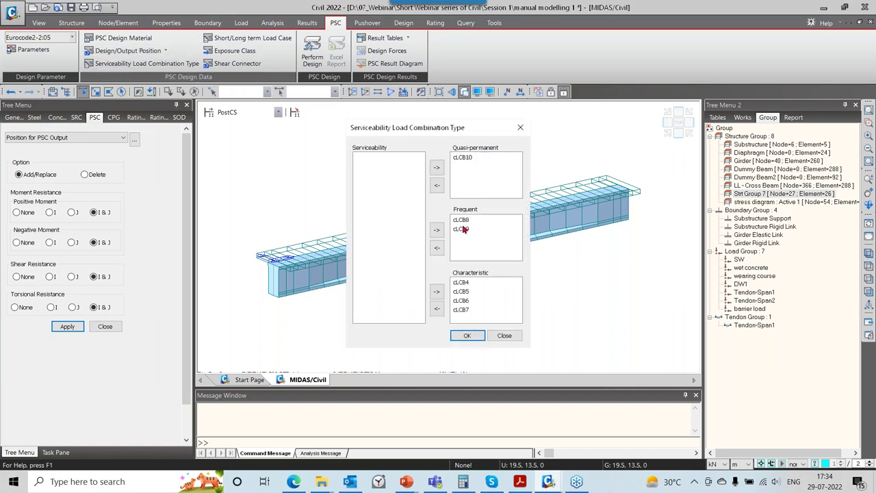
{"action": "left_click", "coordinate": [520, 128]}
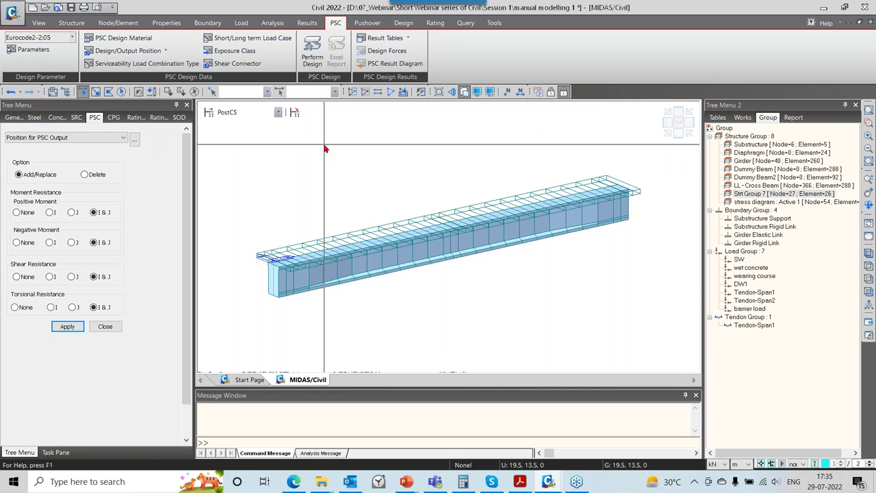
{"action": "left_click", "coordinate": [253, 39]}
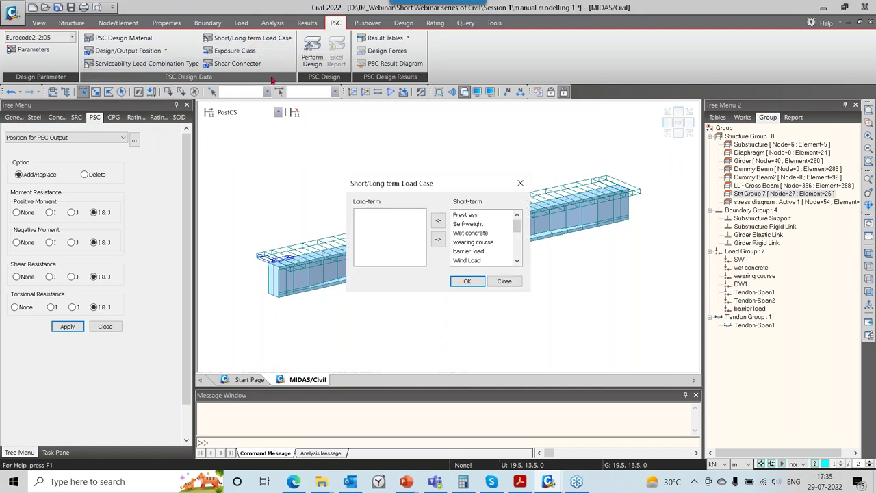
{"action": "left_click", "coordinate": [469, 224]}
{"action": "left_click", "coordinate": [439, 220]}
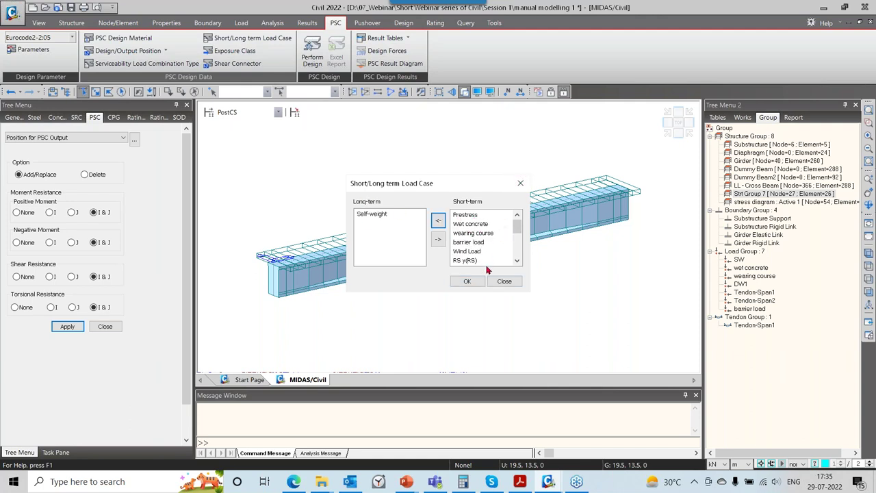
{"action": "left_click", "coordinate": [467, 281]}
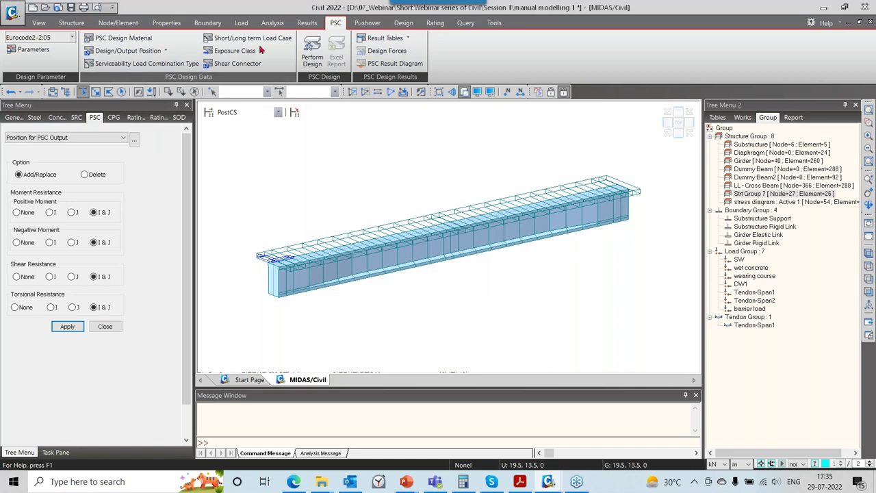
Assign exposure class X0 for both top and bottom to the same girder element, identical at both ends.
{"action": "left_click", "coordinate": [233, 54]}
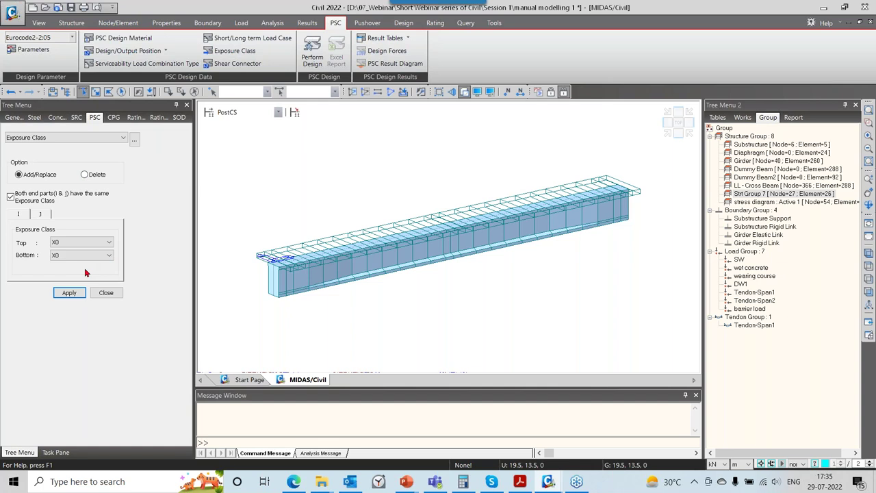
{"action": "left_click", "coordinate": [139, 91]}
{"action": "left_click", "coordinate": [69, 244]}
{"action": "left_click", "coordinate": [69, 250]}
{"action": "left_click", "coordinate": [75, 294]}
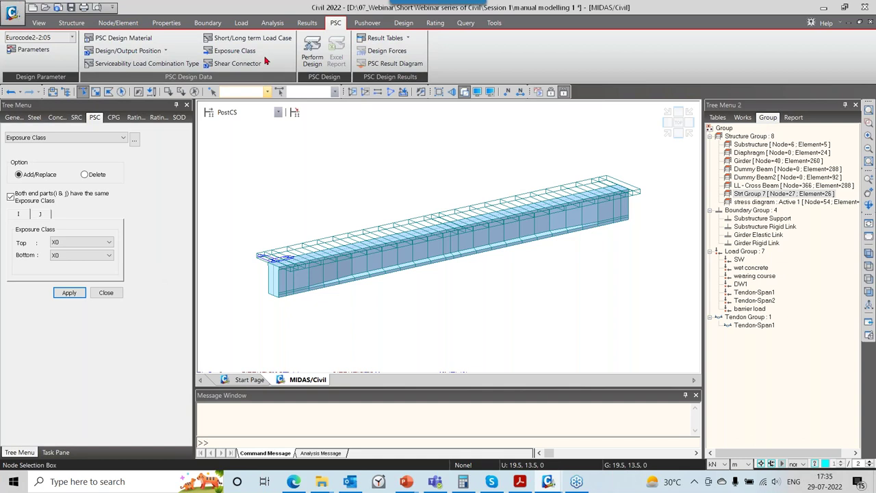
Set the shear connector surface classification to Smooth and the interface shear angle to 90 degrees.
{"action": "left_click", "coordinate": [236, 63]}
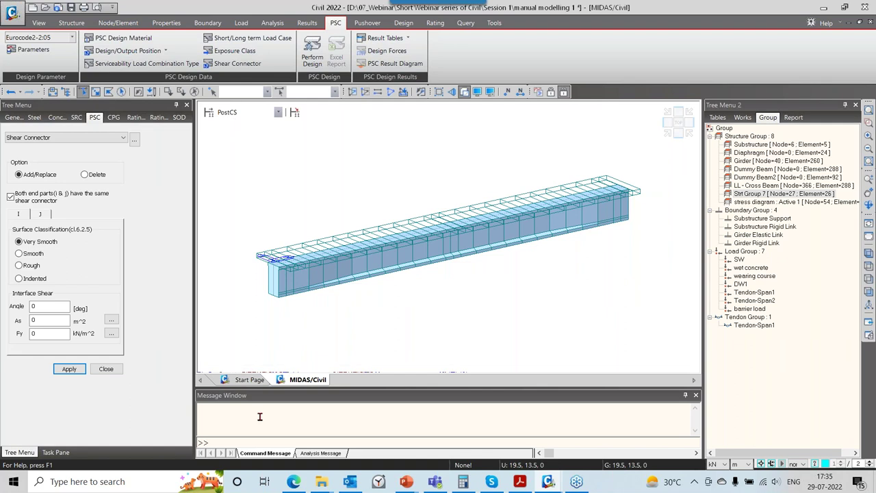
{"action": "left_click", "coordinate": [37, 256]}
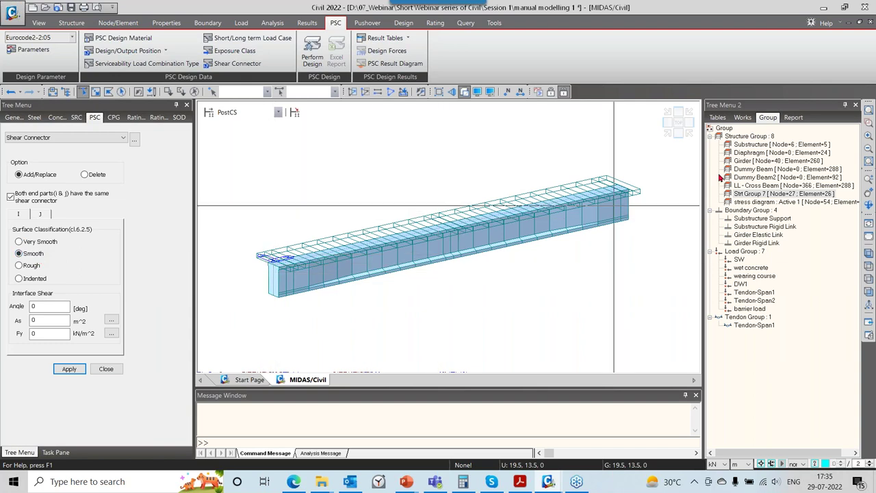
{"action": "double_click", "coordinate": [38, 308]}
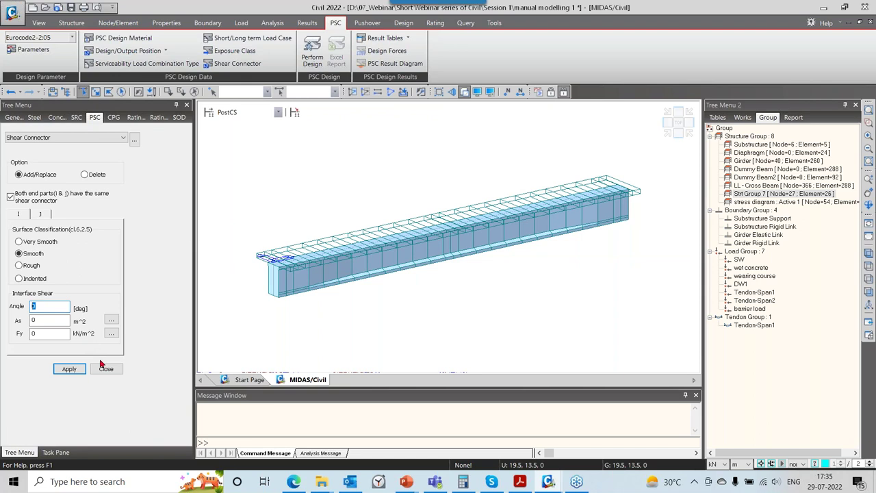
{"action": "type", "text": "90"}
{"action": "key", "text": "Tab"}
Define the shear connector area with P12 bars, lateral number 2 and longitudinal number 5.
{"action": "left_click", "coordinate": [112, 321]}
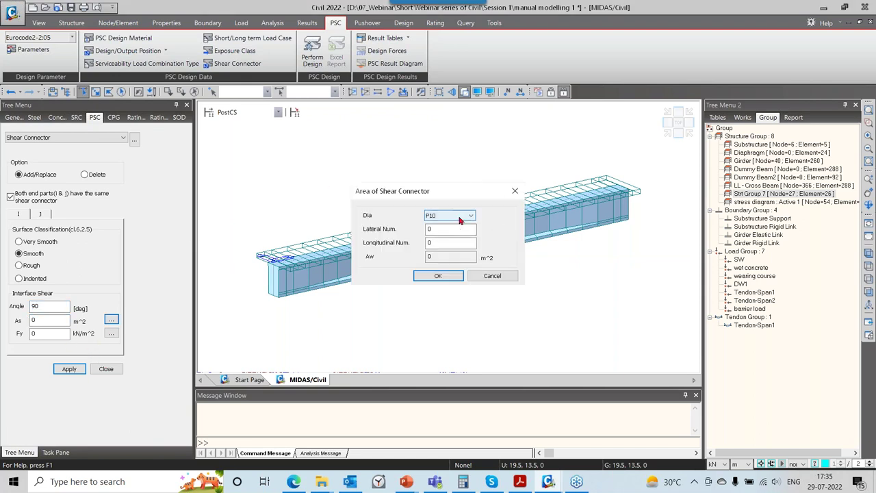
{"action": "left_click", "coordinate": [457, 216]}
{"action": "left_click", "coordinate": [448, 231]}
{"action": "double_click", "coordinate": [448, 229]}
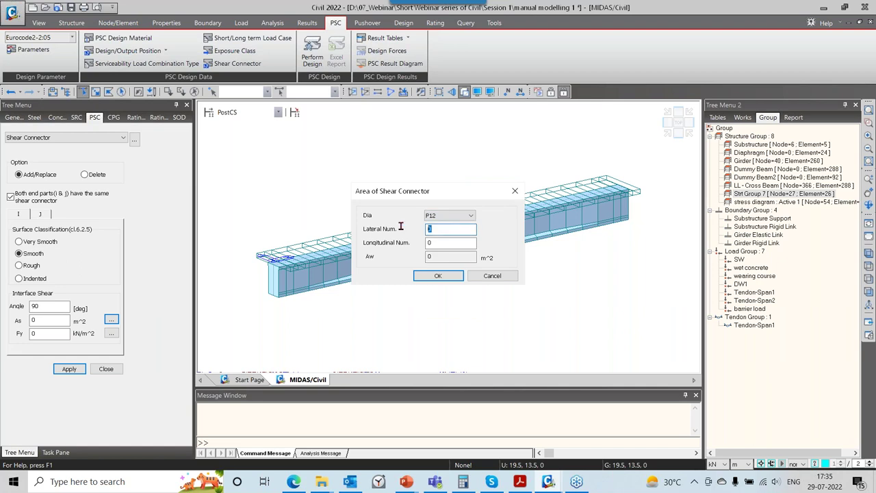
{"action": "type", "text": "2"}
{"action": "key", "text": "Tab"}
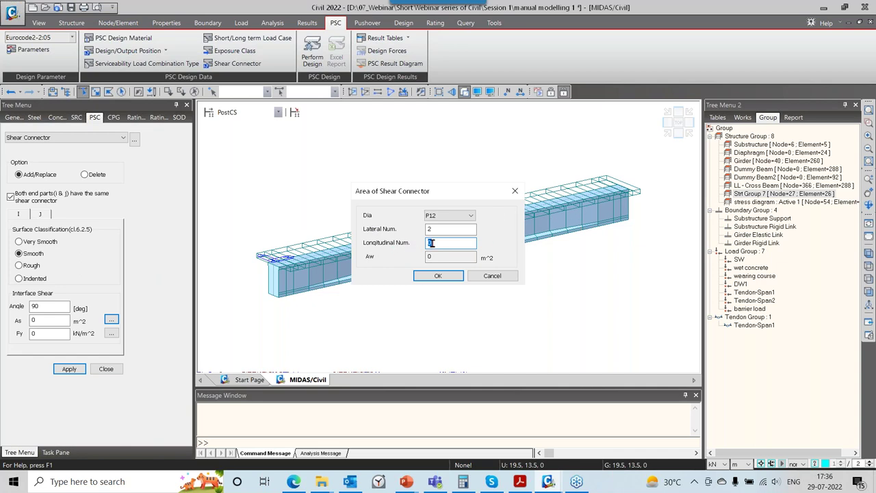
{"action": "type", "text": "5"}
{"action": "left_click", "coordinate": [437, 276]}
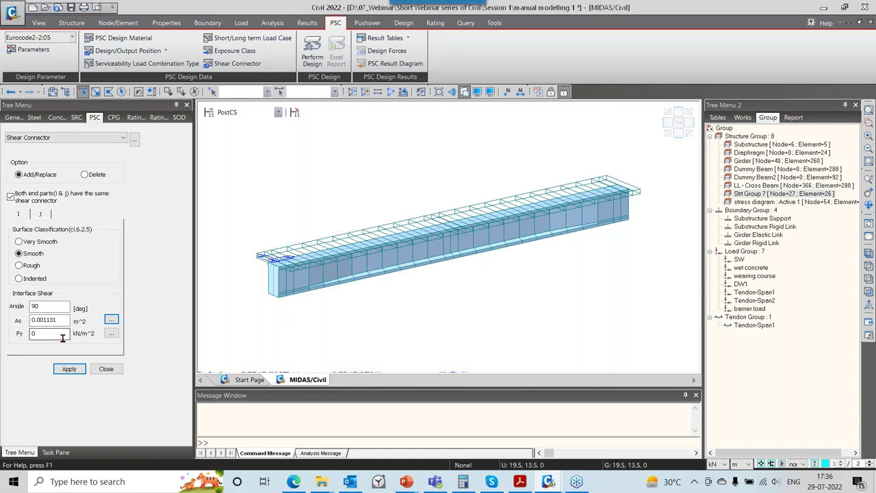
Set the shear connector Fy from EN(RC) grade S460 and apply the shear connector data.
{"action": "left_click", "coordinate": [111, 334]}
{"action": "left_click", "coordinate": [439, 237]}
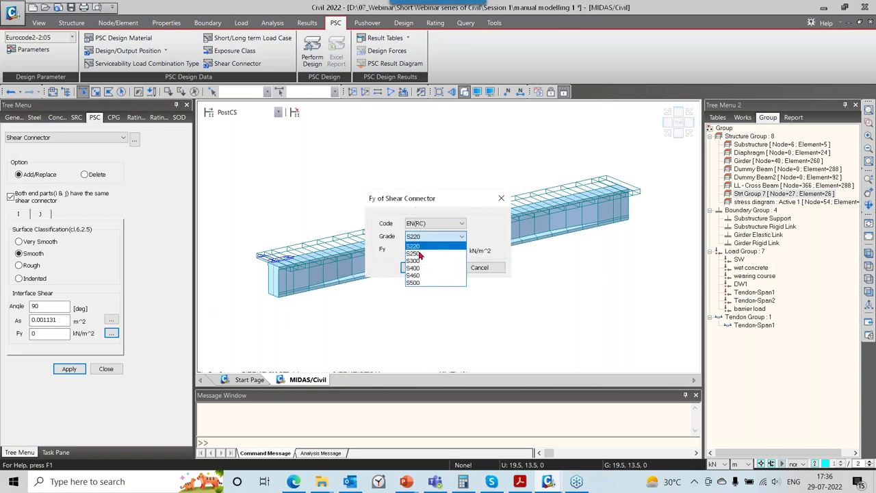
{"action": "left_click", "coordinate": [416, 275]}
{"action": "left_click", "coordinate": [419, 268]}
{"action": "left_click", "coordinate": [76, 369]}
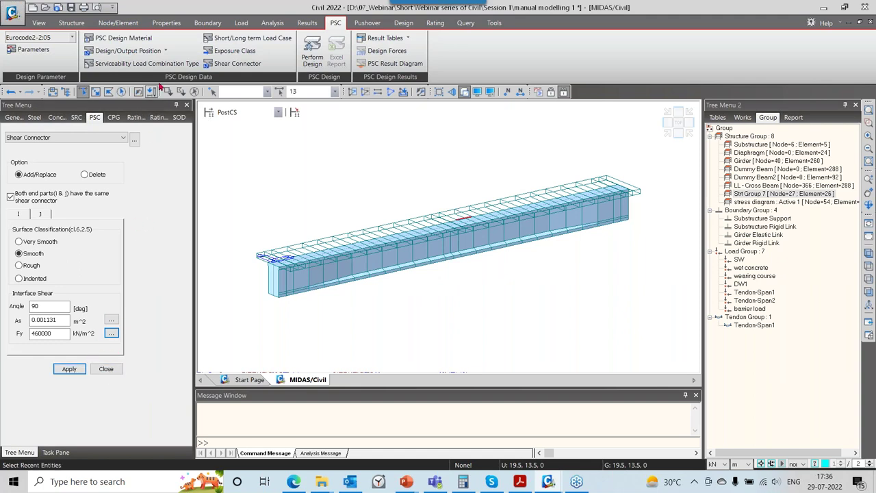
Perform the PSC design and review the CHK column of the flexure strength check table for element 13.
{"action": "left_click", "coordinate": [312, 53]}
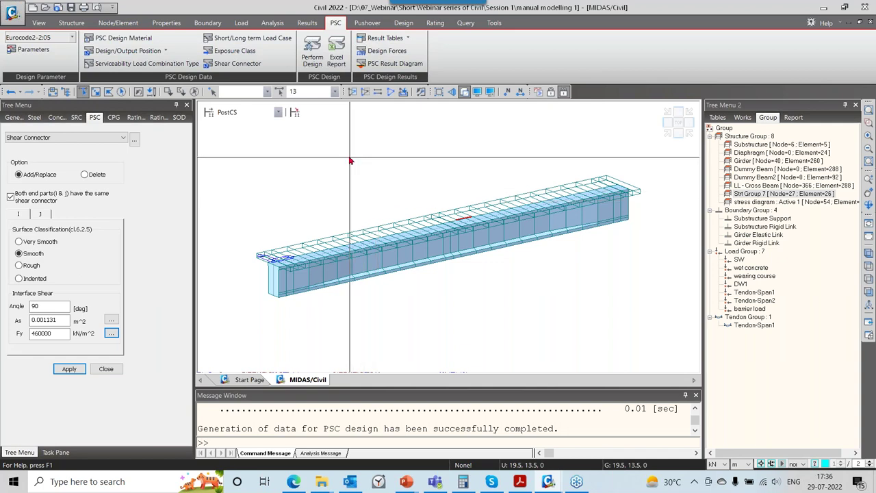
{"action": "left_click", "coordinate": [400, 40]}
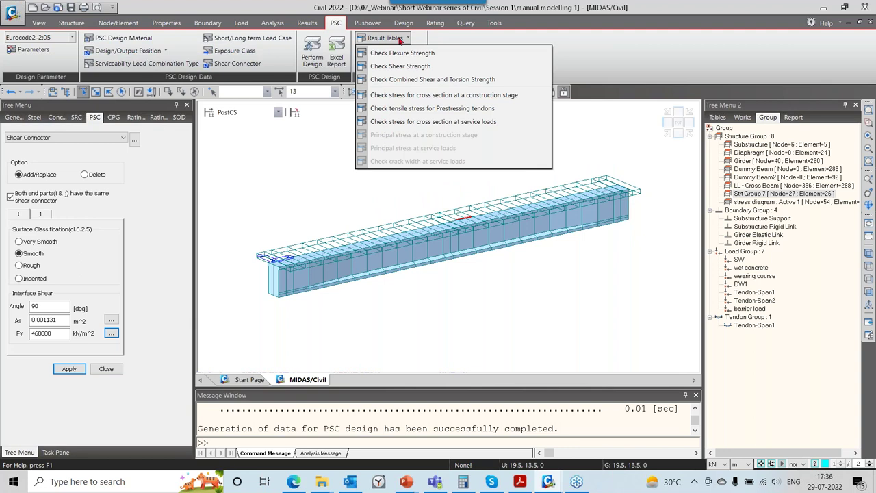
{"action": "left_click", "coordinate": [402, 53]}
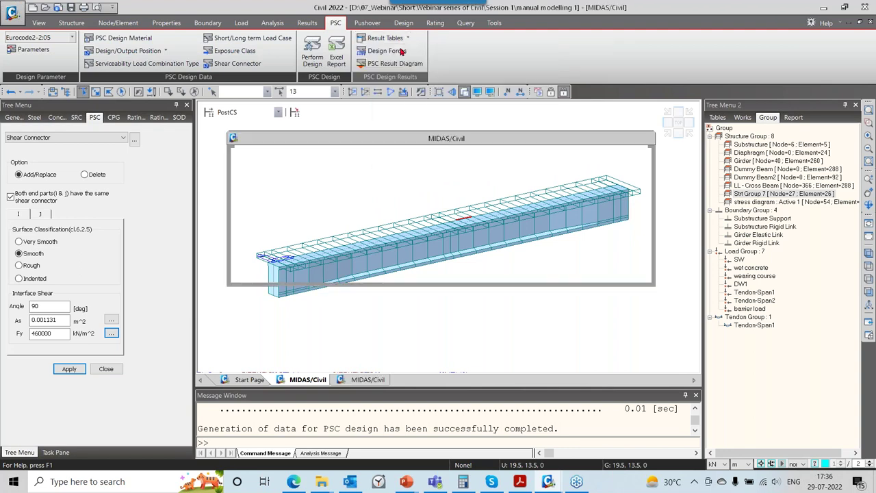
{"action": "left_click", "coordinate": [511, 317]}
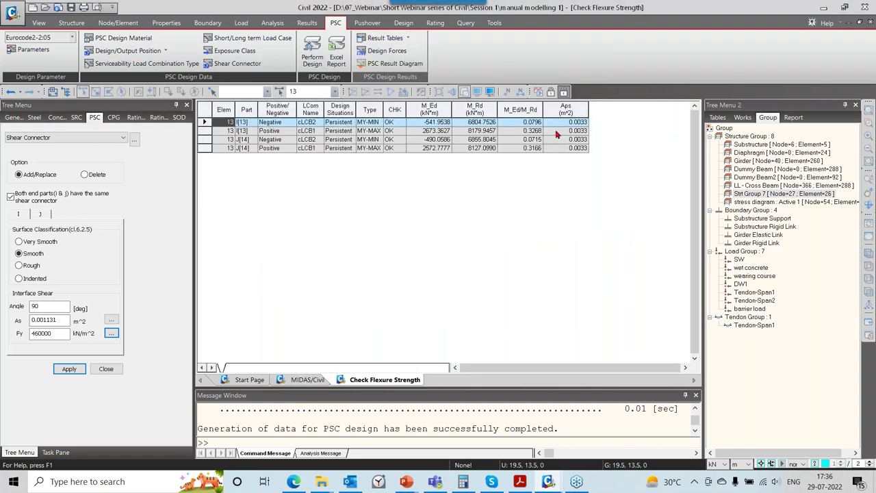
{"action": "left_click_drag", "start_coordinate": [391, 125], "coordinate": [389, 153]}
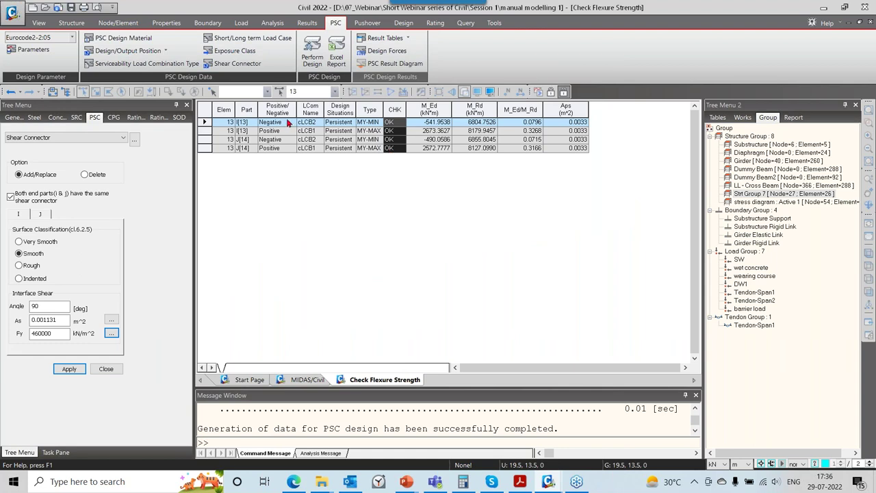
Open the shear strength check table for element 13 with both parts and Max/Min records, and examine its rows.
{"action": "left_click", "coordinate": [382, 37]}
{"action": "left_click", "coordinate": [387, 63]}
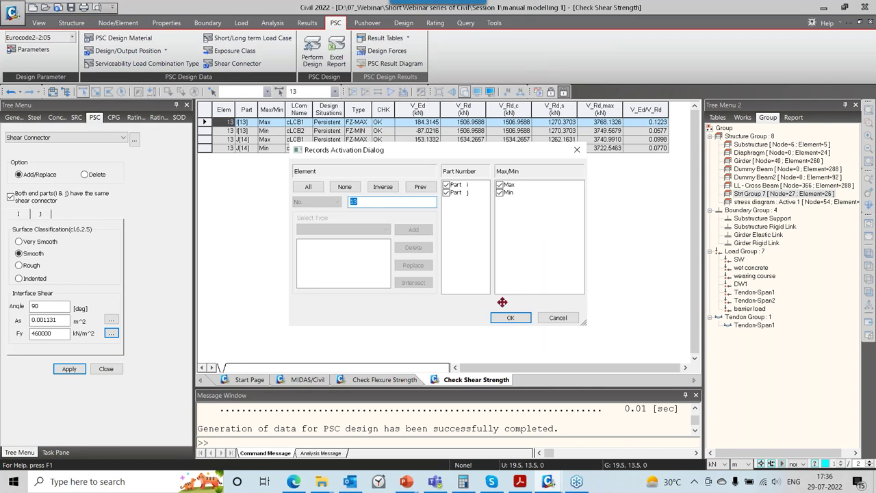
{"action": "left_click", "coordinate": [507, 317]}
{"action": "left_click_drag", "start_coordinate": [642, 127], "coordinate": [218, 149]}
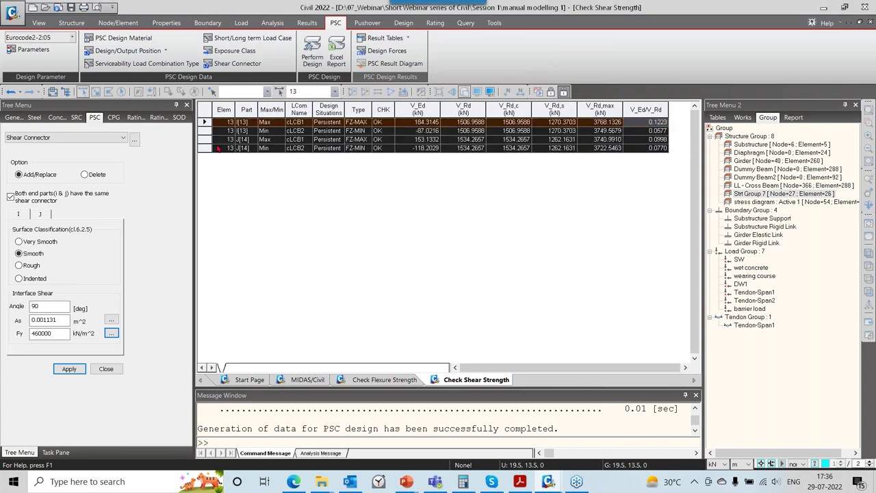
Open the combined shear and torsion strength check table for element 13.
{"action": "left_click", "coordinate": [402, 38]}
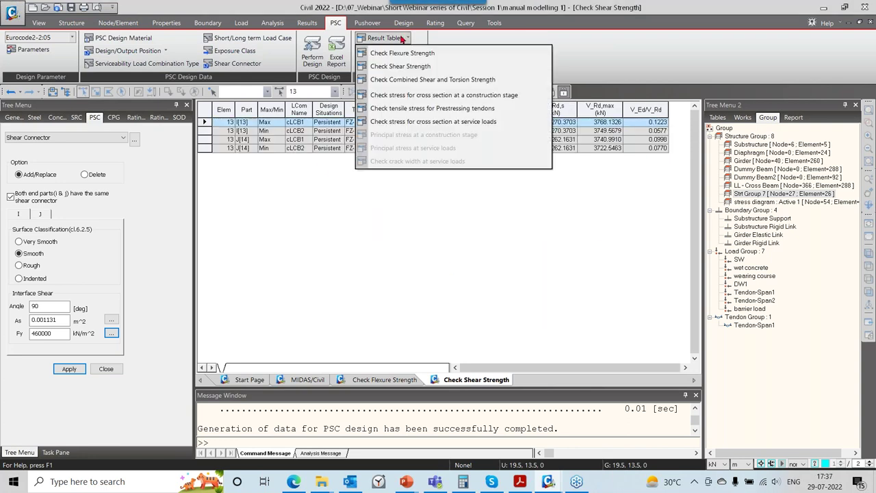
{"action": "left_click", "coordinate": [404, 79]}
{"action": "left_click", "coordinate": [508, 318]}
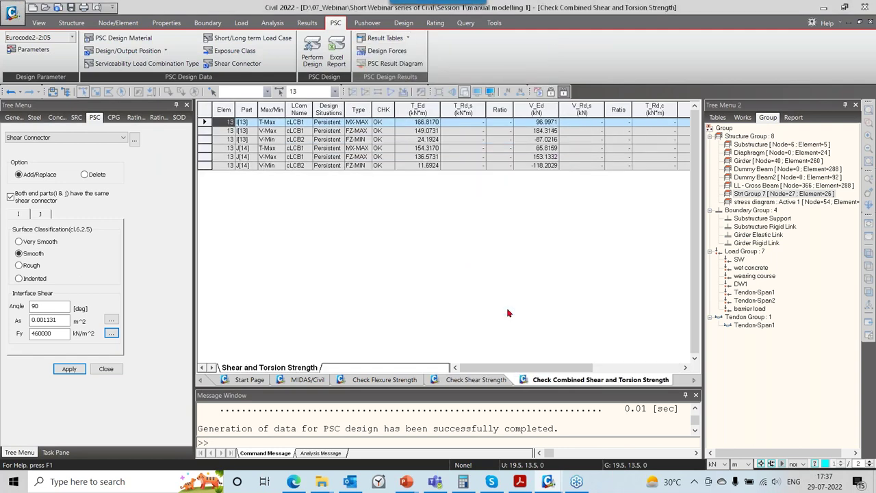
Open the tensile stress check table for prestressing tendons with all tendon records 1to20.
{"action": "left_click", "coordinate": [396, 39]}
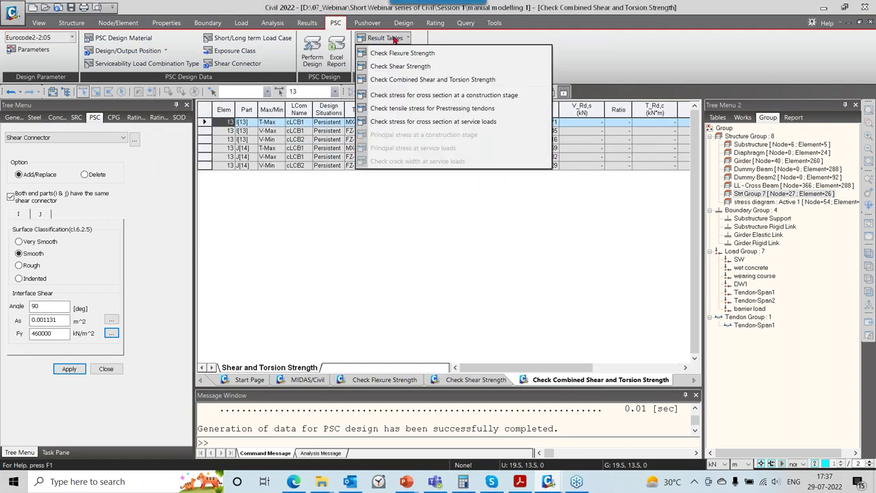
{"action": "left_click", "coordinate": [398, 110]}
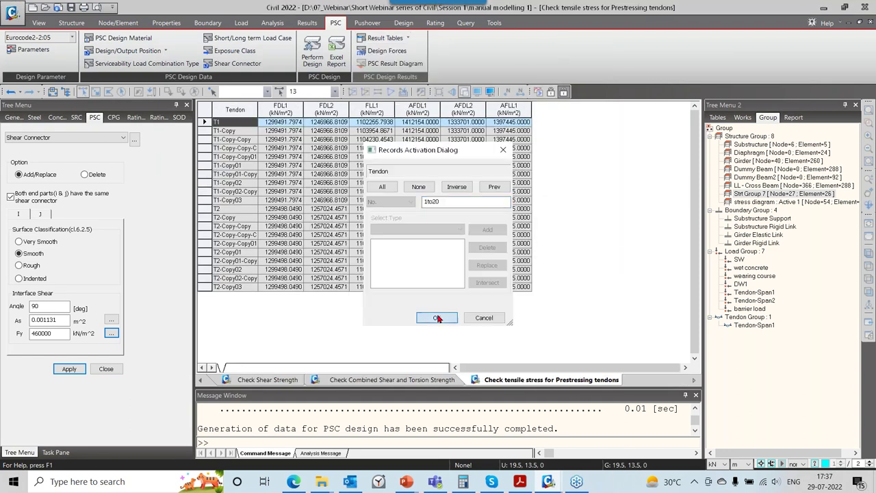
{"action": "left_click", "coordinate": [436, 317]}
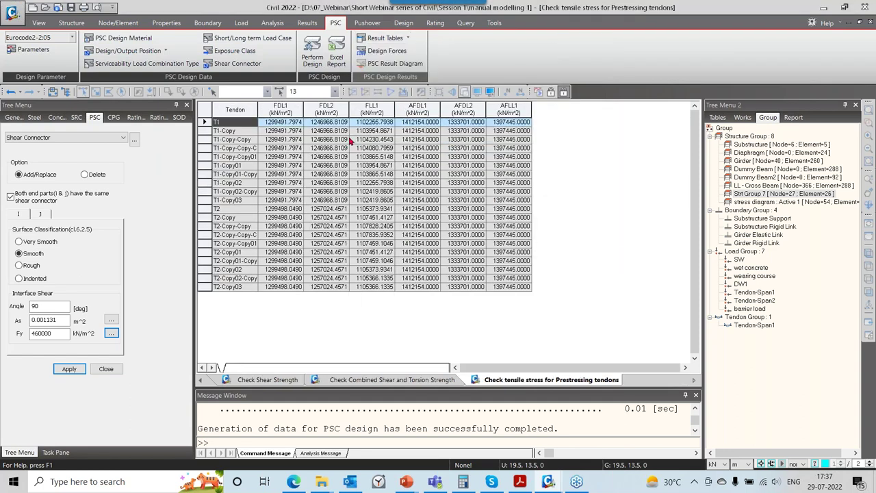
Open the table checking cross-section stresses at service loads for element 13 and review the available table export options.
{"action": "left_click", "coordinate": [396, 39]}
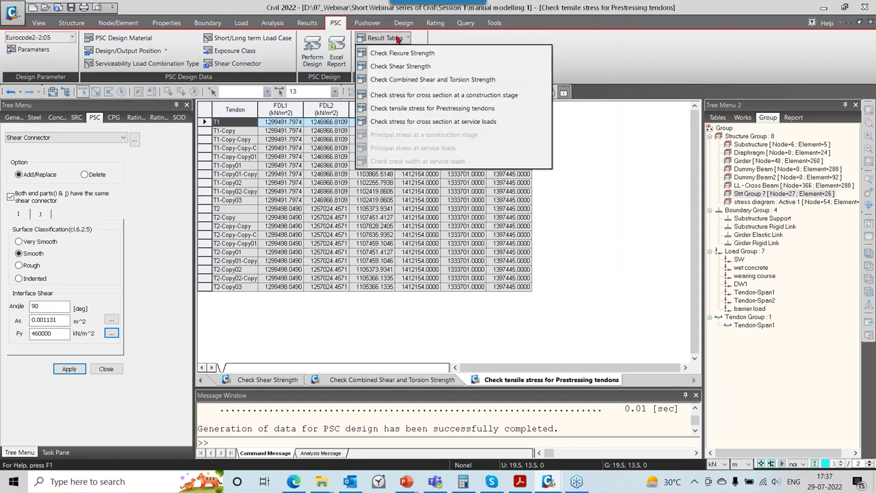
{"action": "left_click", "coordinate": [393, 122]}
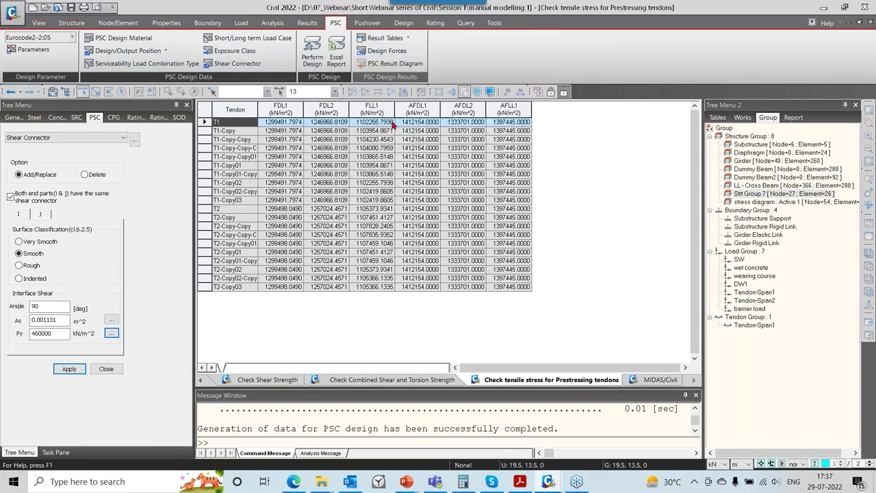
{"action": "left_click", "coordinate": [511, 319]}
{"action": "left_click_drag", "start_coordinate": [233, 128], "coordinate": [710, 137]}
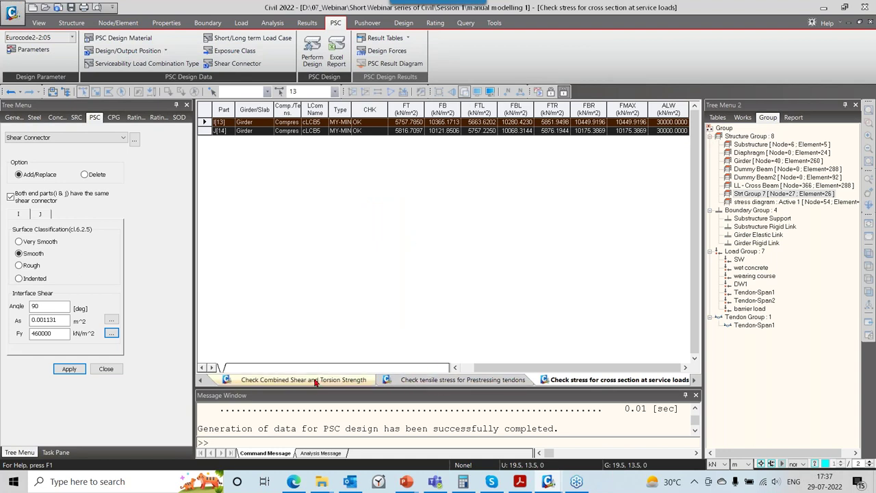
{"action": "right_click", "coordinate": [346, 131]}
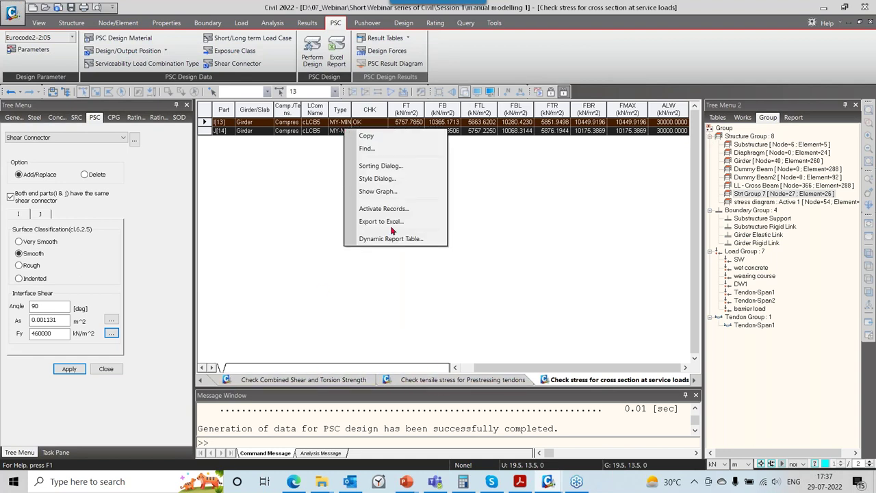
{"action": "left_click", "coordinate": [381, 288]}
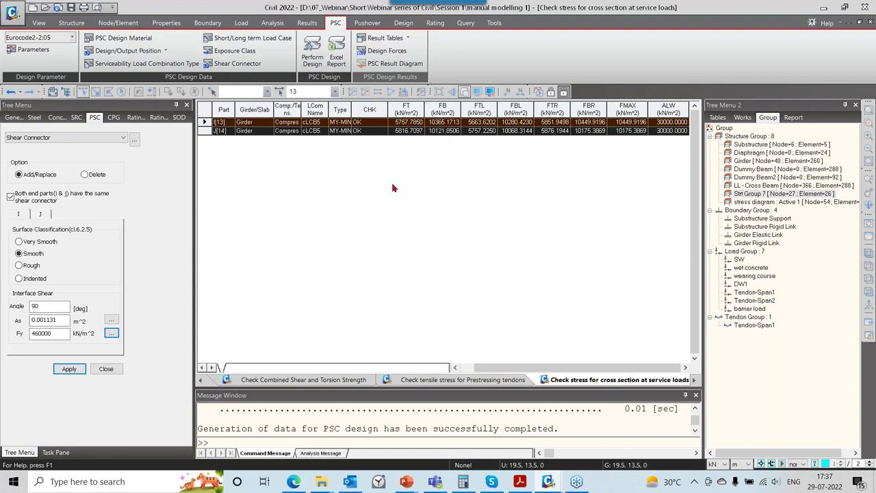
Generate the PSC design report for element 13 in Excel format.
{"action": "left_click", "coordinate": [340, 62]}
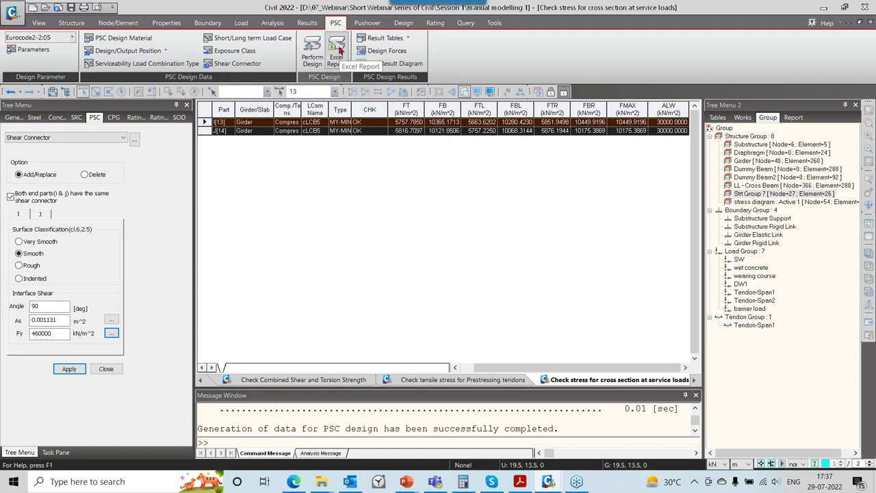
{"action": "left_click", "coordinate": [407, 263]}
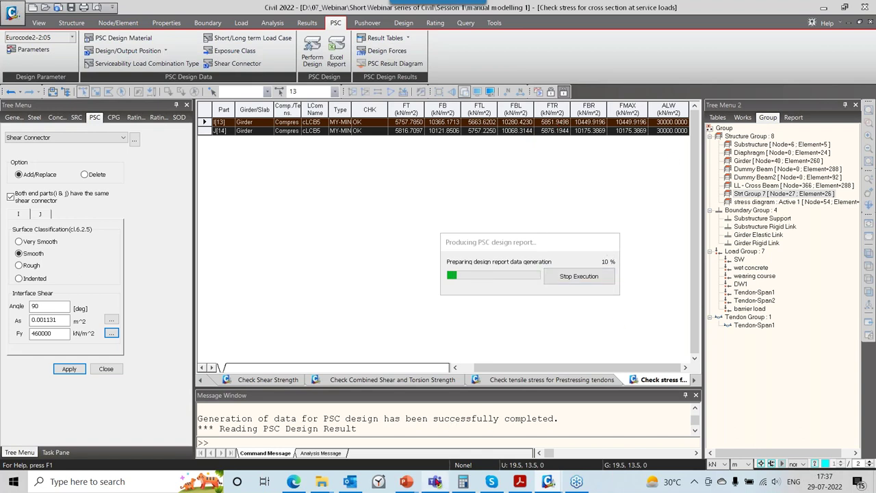
{"action": "mouse_move", "coordinate": [430, 482]}
{"action": "left_click", "coordinate": [479, 421]}
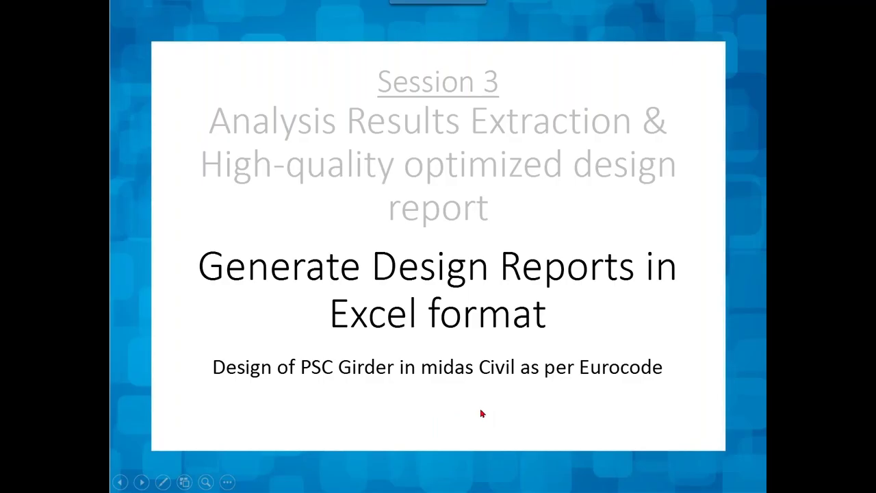
{"action": "left_click", "coordinate": [482, 414]}
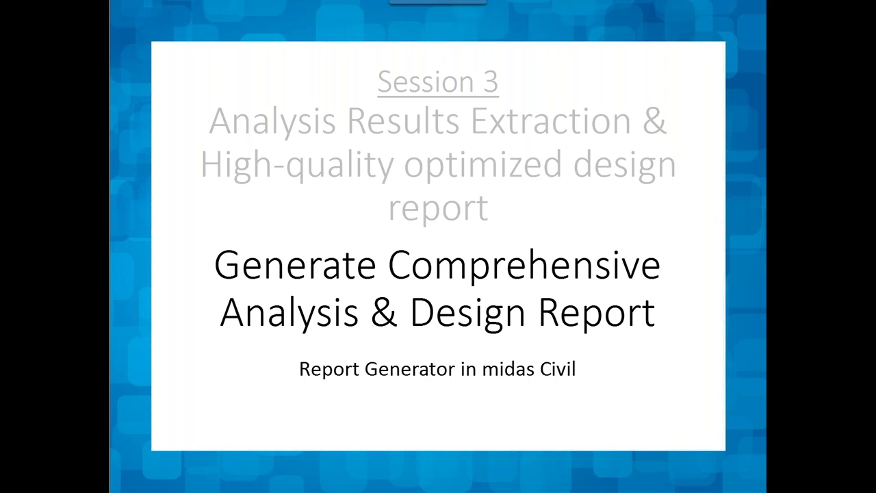
{"action": "key", "text": "alt+Tab"}
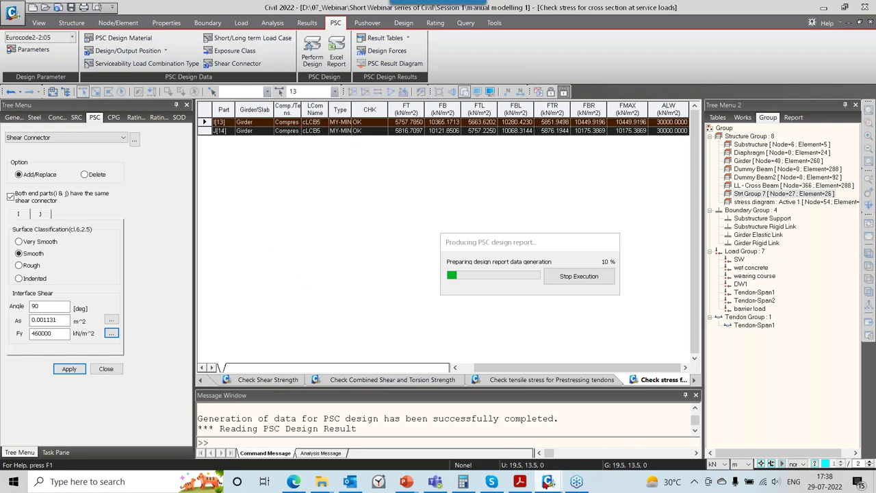
Switch to the wizard modelling 1 model and start a new document in the Dynamic Report Generator.
{"action": "mouse_move", "coordinate": [546, 483]}
{"action": "left_click", "coordinate": [487, 432]}
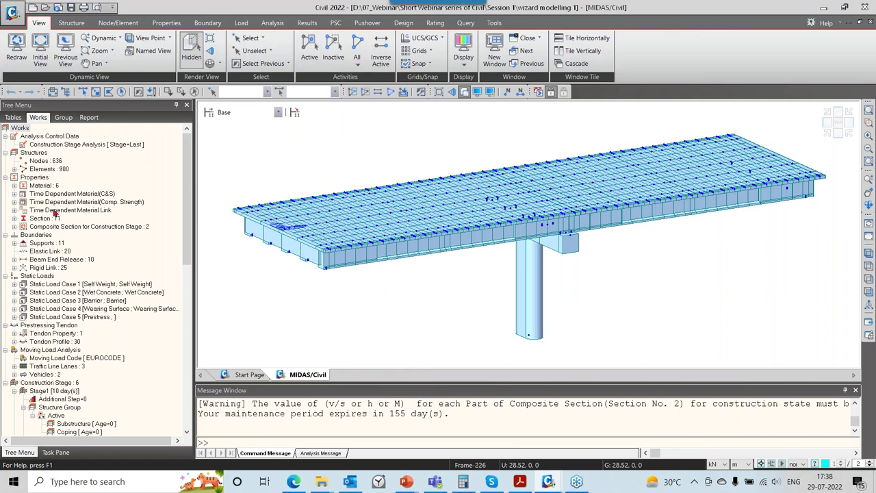
{"action": "left_click", "coordinate": [89, 117]}
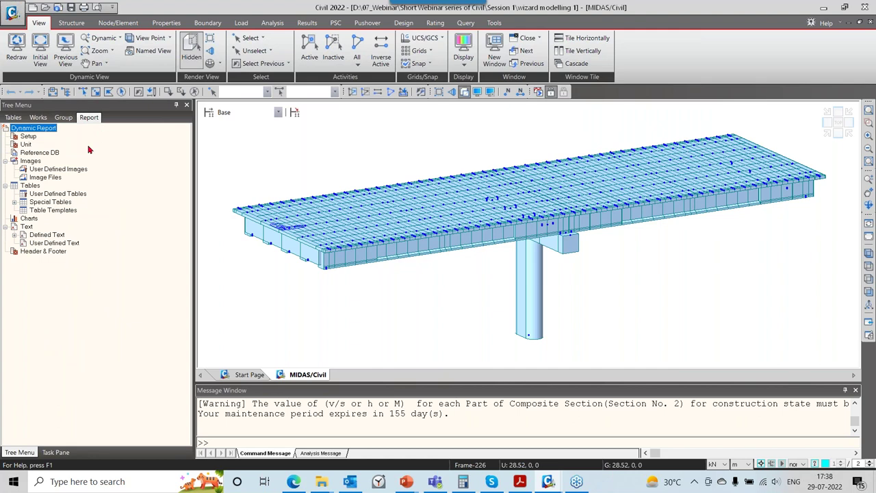
{"action": "left_click", "coordinate": [501, 24]}
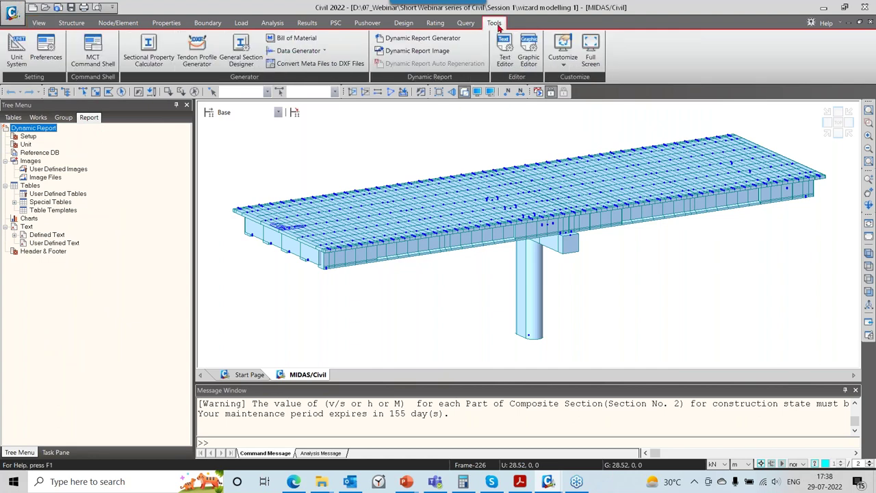
{"action": "left_click", "coordinate": [413, 39]}
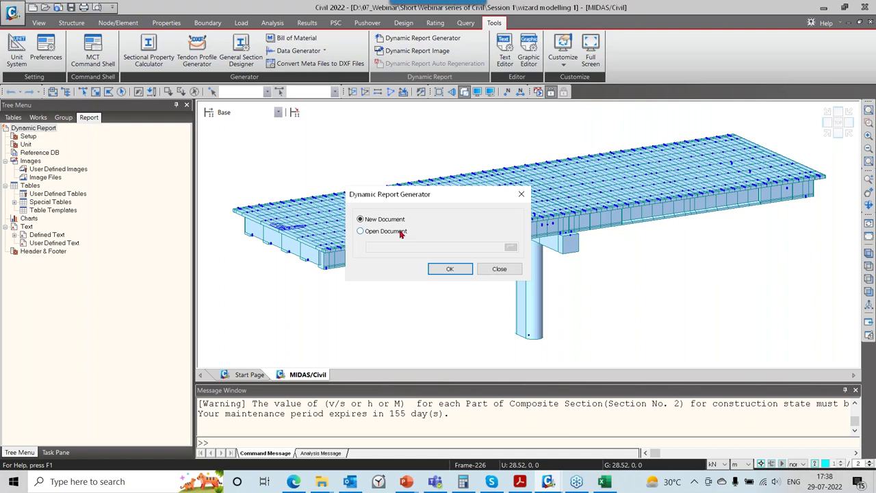
{"action": "left_click", "coordinate": [450, 269]}
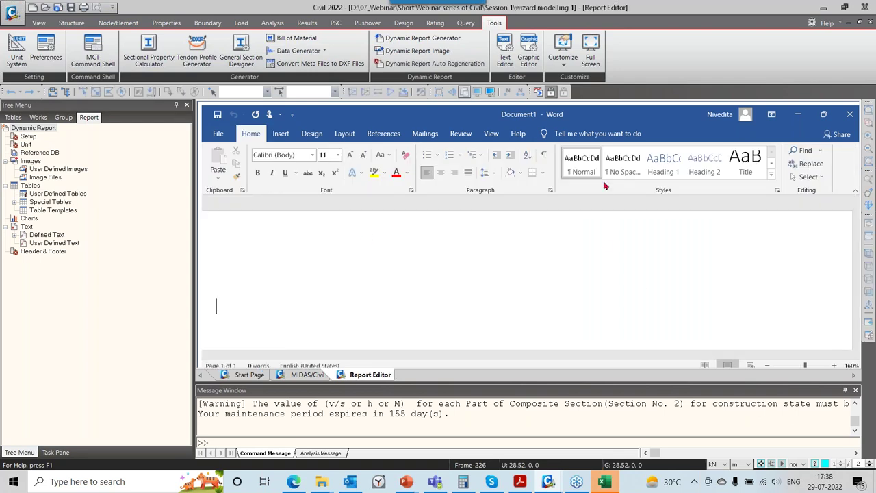
Switch to the Excel report manual modelling 1.xls and examine element 13's design parameters and sectional information.
{"action": "left_click", "coordinate": [605, 481]}
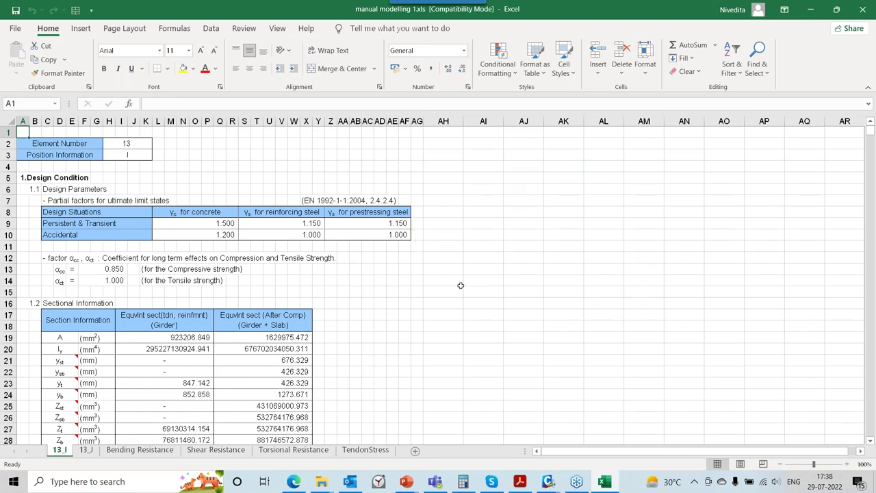
{"action": "left_click_drag", "start_coordinate": [25, 143], "coordinate": [127, 149]}
{"action": "left_click", "coordinate": [126, 145]}
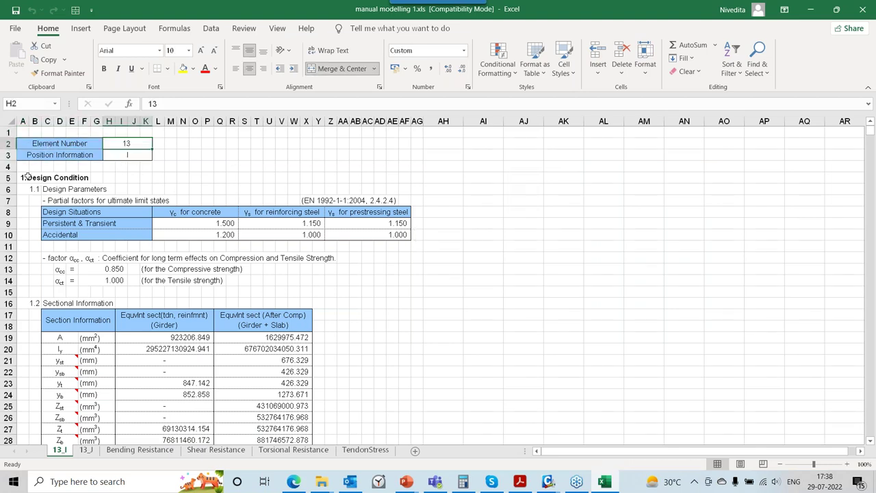
{"action": "scroll", "coordinate": [283, 237], "scroll_direction": "down", "scroll_amount": 9}
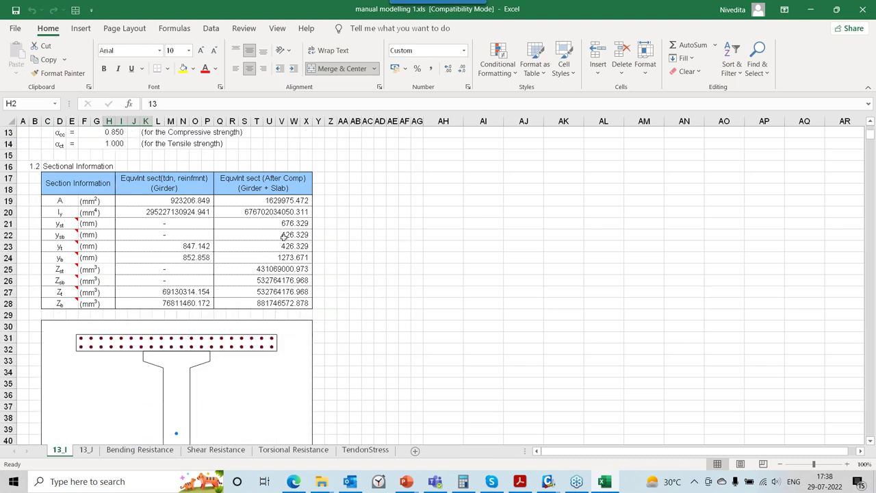
Examine the girder and slab material information and the tendon profile information in sections 1.3 and 1.4.
{"action": "scroll", "coordinate": [428, 275], "scroll_direction": "down", "scroll_amount": 5}
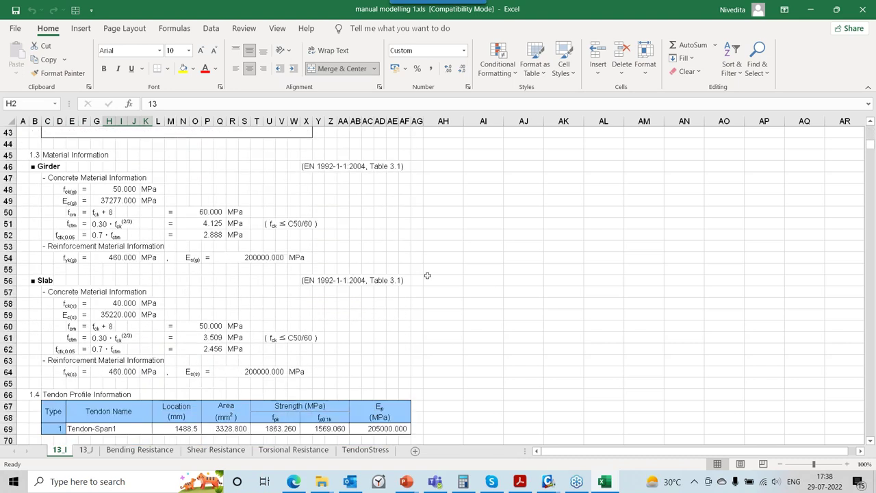
{"action": "left_click_drag", "start_coordinate": [20, 169], "coordinate": [580, 318]}
{"action": "scroll", "coordinate": [583, 318], "scroll_direction": "down", "scroll_amount": 7}
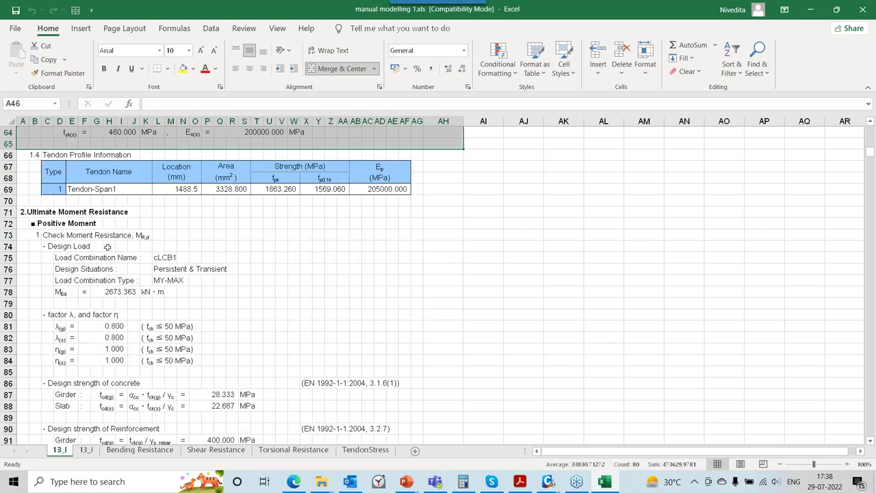
{"action": "scroll", "coordinate": [210, 310], "scroll_direction": "up", "scroll_amount": 3}
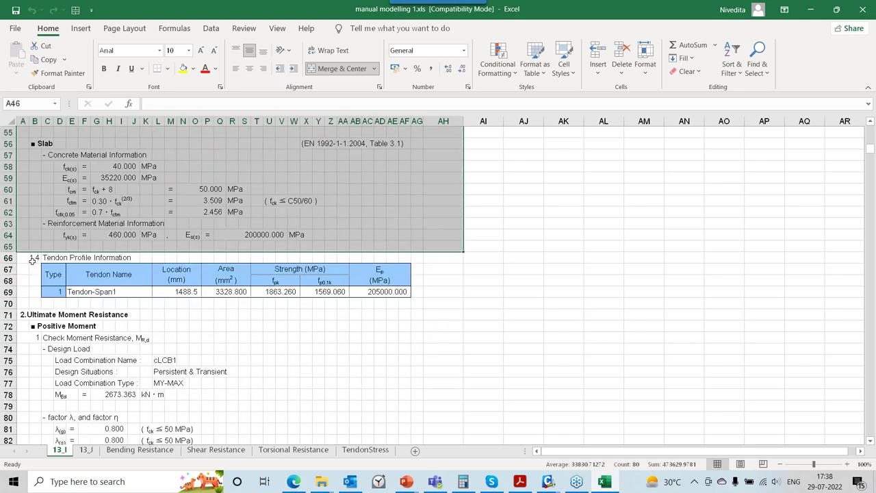
{"action": "left_click_drag", "start_coordinate": [24, 258], "coordinate": [408, 293]}
{"action": "left_click", "coordinate": [331, 382]}
Examine the positive moment check under Ultimate Moment Resistance, from the design load and material strengths to the moment resistance verdict.
{"action": "scroll", "coordinate": [438, 339], "scroll_direction": "down", "scroll_amount": 5}
{"action": "scroll", "coordinate": [183, 332], "scroll_direction": "up", "scroll_amount": 2}
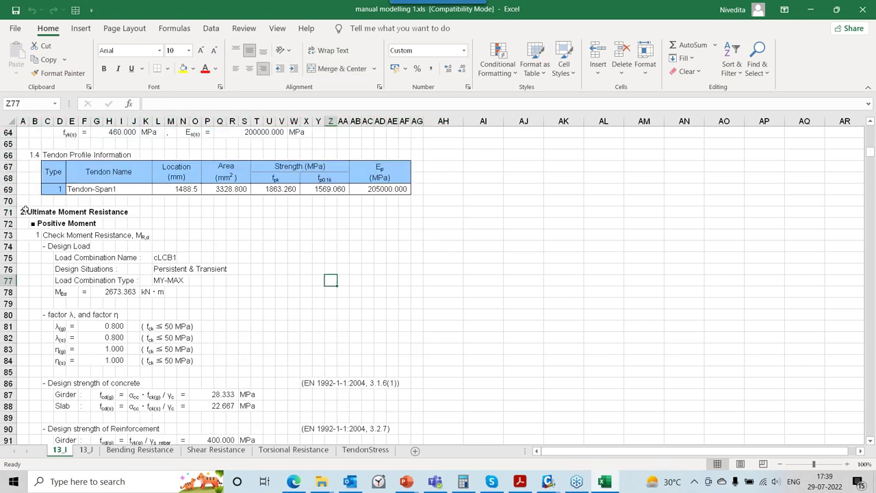
{"action": "mouse_move", "coordinate": [24, 212]}
{"action": "left_mouse_down"}
{"action": "mouse_move", "coordinate": [290, 258]}
{"action": "mouse_move", "coordinate": [402, 374]}
{"action": "left_mouse_up"}
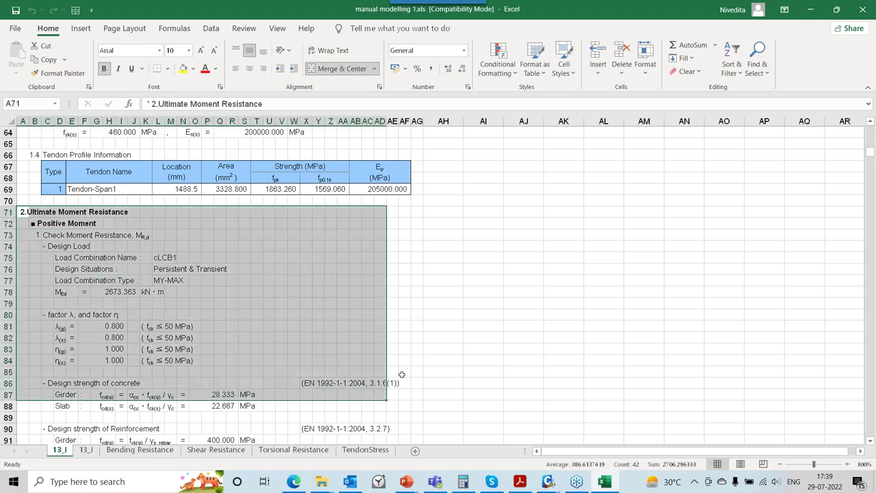
{"action": "scroll", "coordinate": [304, 373], "scroll_direction": "down", "scroll_amount": 15}
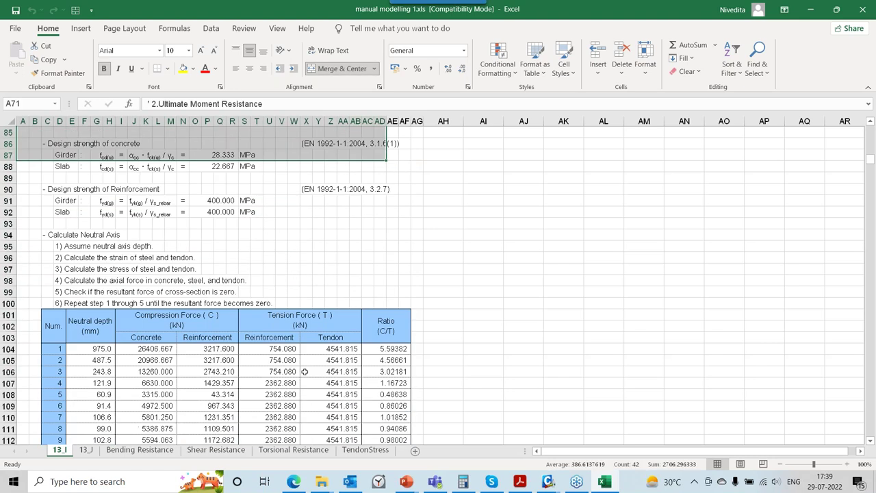
{"action": "left_click_drag", "start_coordinate": [388, 177], "coordinate": [116, 166]}
{"action": "left_click", "coordinate": [94, 269]}
{"action": "scroll", "coordinate": [366, 245], "scroll_direction": "down", "scroll_amount": 1}
{"action": "scroll", "coordinate": [365, 245], "scroll_direction": "down", "scroll_amount": 3}
{"action": "scroll", "coordinate": [348, 262], "scroll_direction": "down", "scroll_amount": 4}
{"action": "left_click_drag", "start_coordinate": [379, 246], "coordinate": [335, 245]}
Examine the negative moment check, covering design load, material strengths with code clauses, neutral axis iterations and moment resistance, down to Shear Resistance.
{"action": "scroll", "coordinate": [76, 203], "scroll_direction": "down", "scroll_amount": 5}
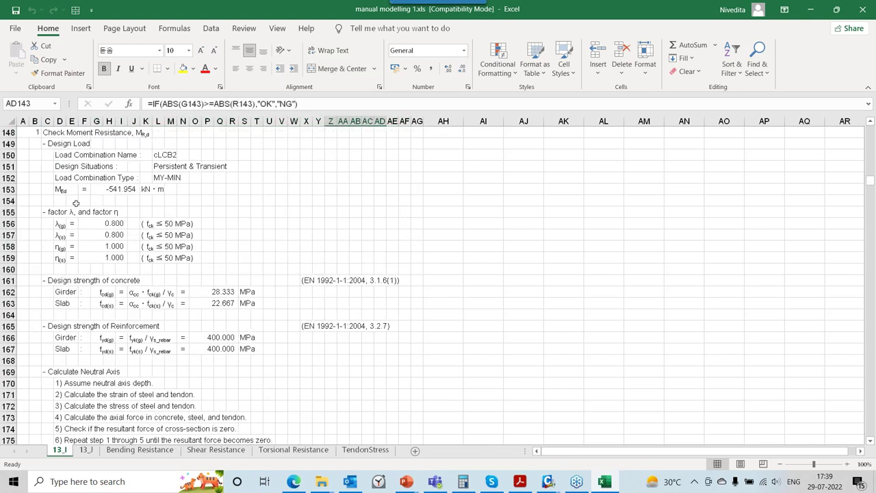
{"action": "scroll", "coordinate": [76, 206], "scroll_direction": "up", "scroll_amount": 2}
{"action": "left_click_drag", "start_coordinate": [52, 193], "coordinate": [390, 376]}
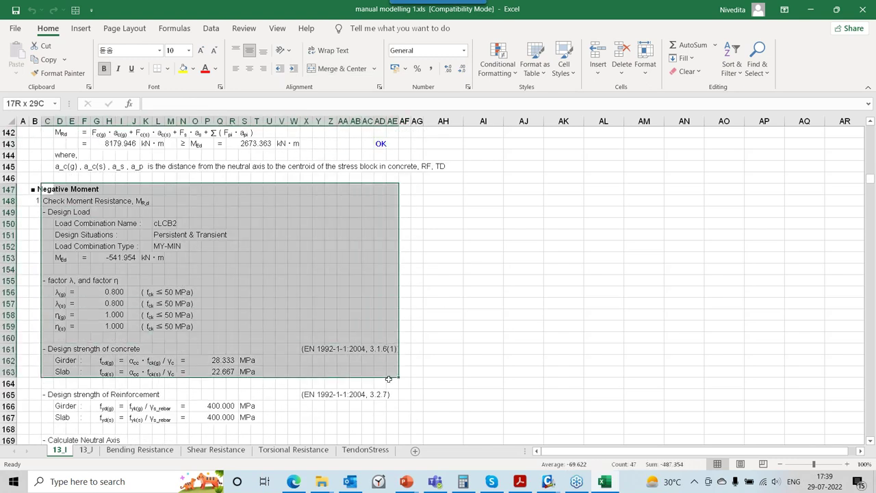
{"action": "scroll", "coordinate": [457, 339], "scroll_direction": "down", "scroll_amount": 3}
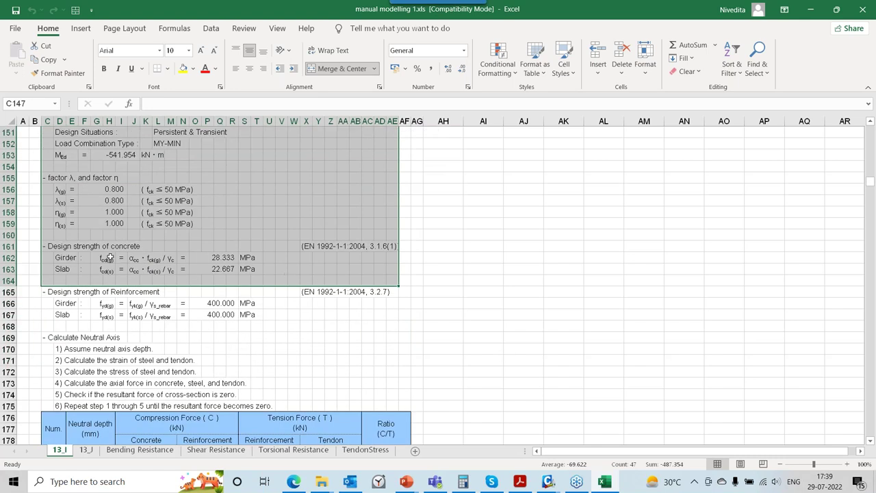
{"action": "left_click_drag", "start_coordinate": [110, 257], "coordinate": [182, 269]}
{"action": "left_click", "coordinate": [441, 372]}
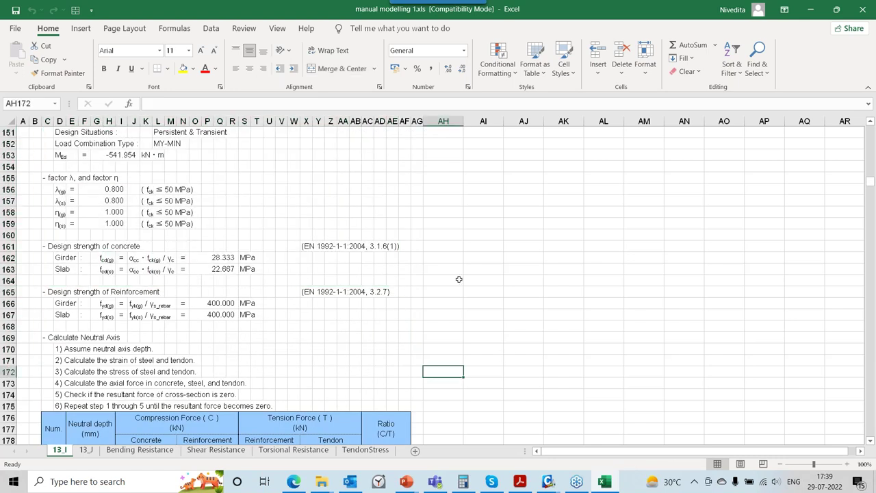
{"action": "left_click_drag", "start_coordinate": [298, 248], "coordinate": [396, 248]}
{"action": "left_click", "coordinate": [354, 326]}
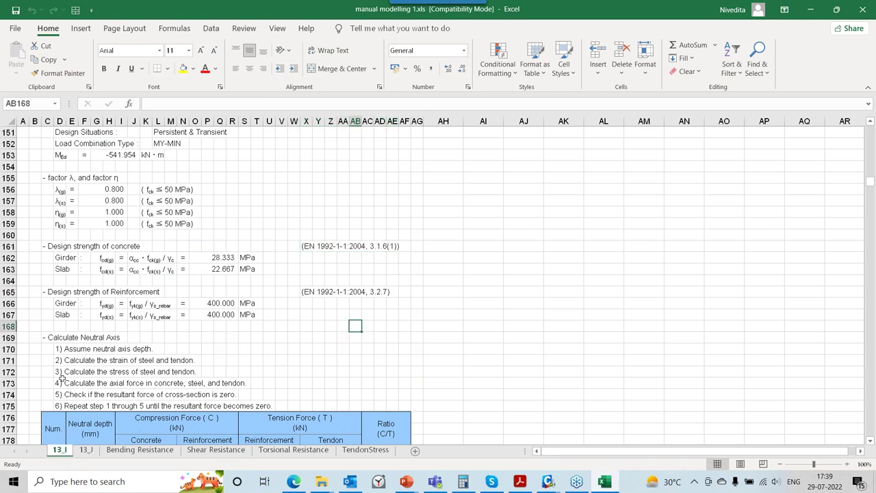
{"action": "scroll", "coordinate": [104, 363], "scroll_direction": "down", "scroll_amount": 3}
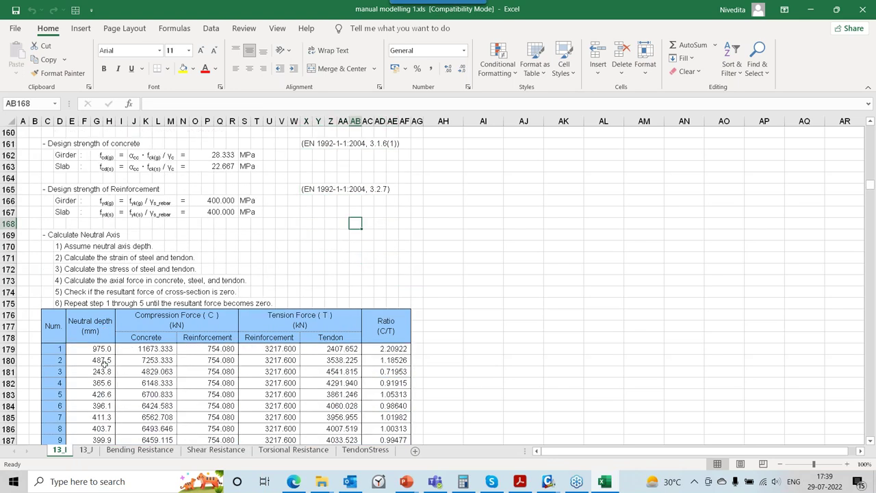
{"action": "scroll", "coordinate": [100, 368], "scroll_direction": "down", "scroll_amount": 17}
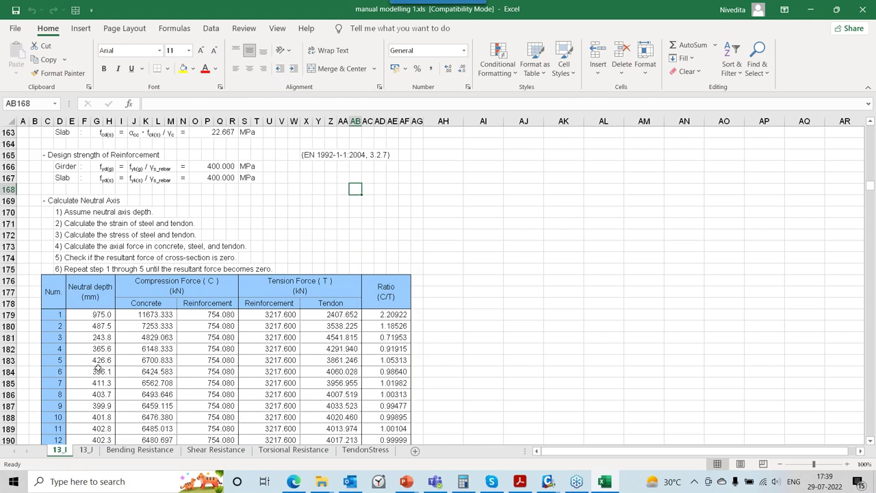
{"action": "scroll", "coordinate": [96, 367], "scroll_direction": "down", "scroll_amount": 1}
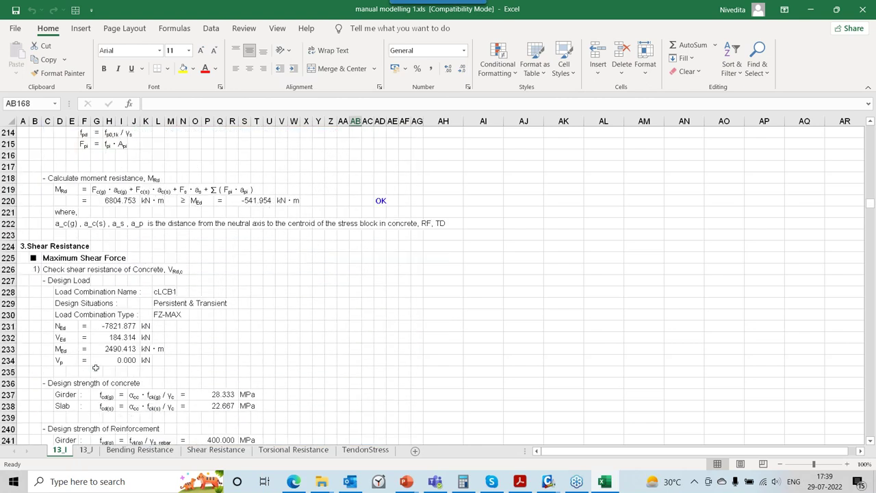
Examine the Maximum Shear Force check under Shear Resistance, covering concrete shear resistance, minimum reinforcement, stirrup spacing, additional tension force and interface shear.
{"action": "left_click_drag", "start_coordinate": [27, 248], "coordinate": [492, 359]}
{"action": "scroll", "coordinate": [506, 349], "scroll_direction": "down", "scroll_amount": 17}
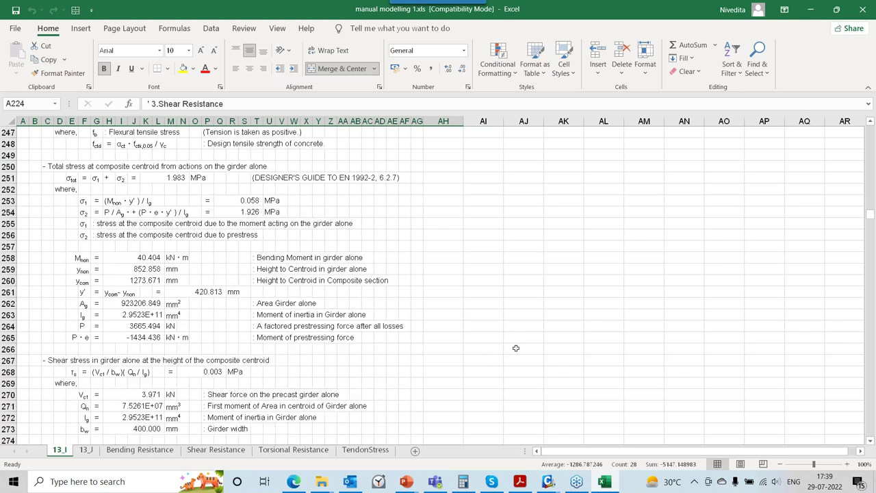
{"action": "scroll", "coordinate": [516, 348], "scroll_direction": "down", "scroll_amount": 9}
{"action": "scroll", "coordinate": [516, 348], "scroll_direction": "up", "scroll_amount": 3}
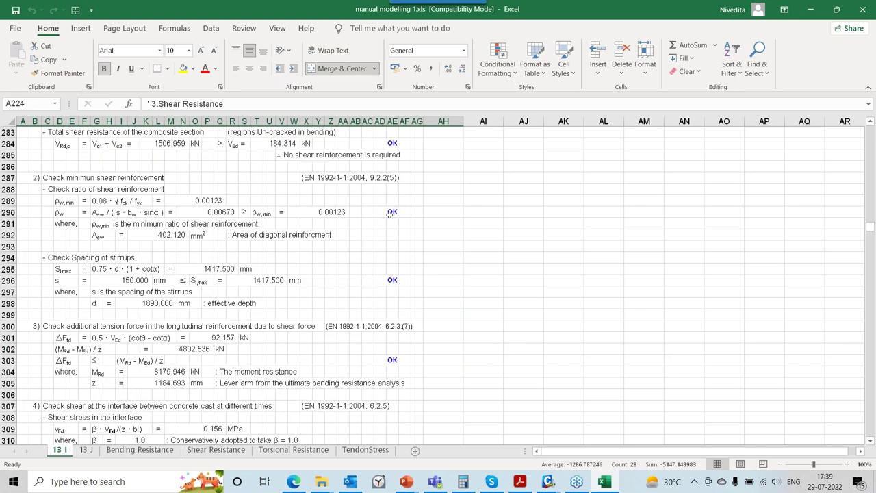
{"action": "left_click", "coordinate": [387, 212]}
{"action": "left_click_drag", "start_coordinate": [318, 211], "coordinate": [254, 211]}
{"action": "left_click", "coordinate": [392, 281]}
{"action": "scroll", "coordinate": [401, 273], "scroll_direction": "down", "scroll_amount": 13}
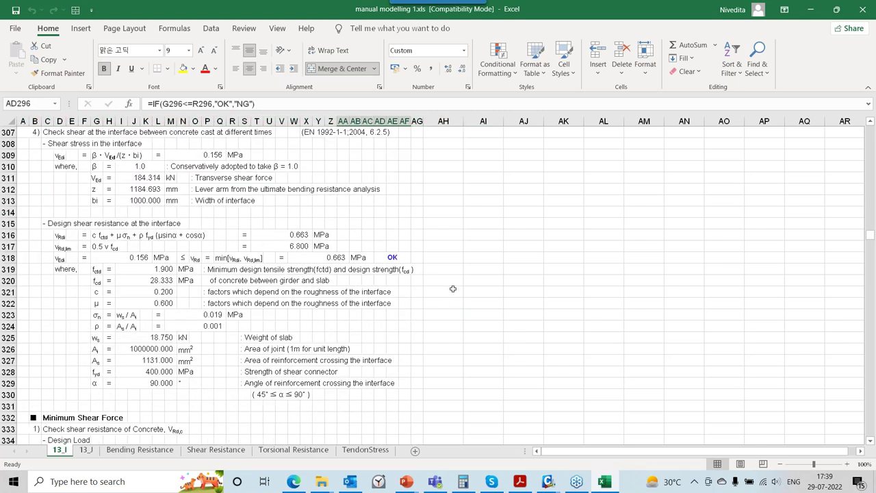
{"action": "left_click_drag", "start_coordinate": [53, 247], "coordinate": [206, 303]}
Examine the Minimum Shear Force check, including the total shear resistance of the composite section and the minimum shear reinforcement.
{"action": "scroll", "coordinate": [411, 322], "scroll_direction": "down", "scroll_amount": 10}
{"action": "scroll", "coordinate": [422, 326], "scroll_direction": "down", "scroll_amount": 8}
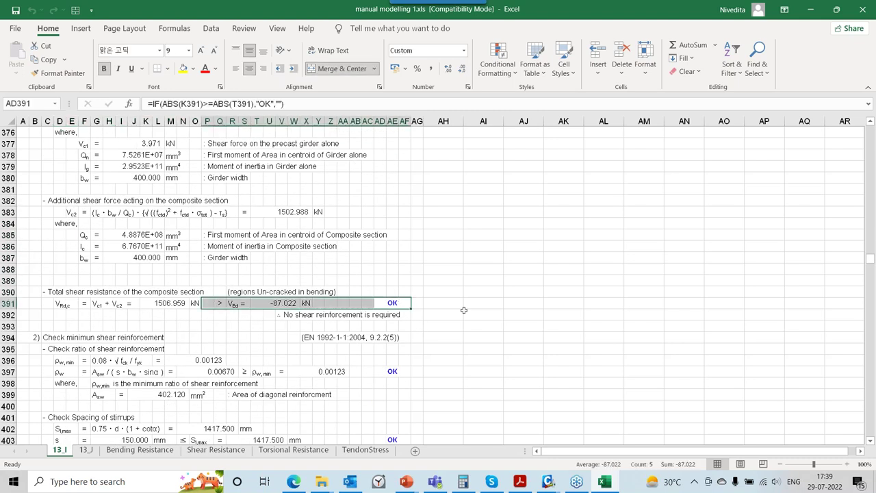
{"action": "scroll", "coordinate": [411, 308], "scroll_direction": "down", "scroll_amount": 5}
{"action": "scroll", "coordinate": [453, 311], "scroll_direction": "down", "scroll_amount": 13}
{"action": "scroll", "coordinate": [451, 311], "scroll_direction": "down", "scroll_amount": 5}
Examine the Torsional Resistance section, from the maximum shear force design load and code clause through the minimum shear and maximum torsion checks.
{"action": "scroll", "coordinate": [274, 274], "scroll_direction": "up", "scroll_amount": 3}
{"action": "left_click_drag", "start_coordinate": [23, 167], "coordinate": [269, 274]}
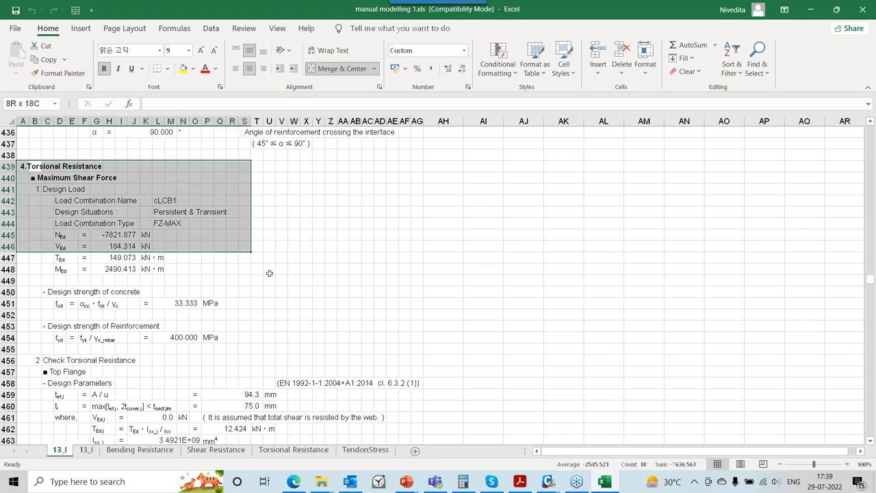
{"action": "scroll", "coordinate": [274, 288], "scroll_direction": "down", "scroll_amount": 7}
{"action": "left_click_drag", "start_coordinate": [402, 146], "coordinate": [243, 143]}
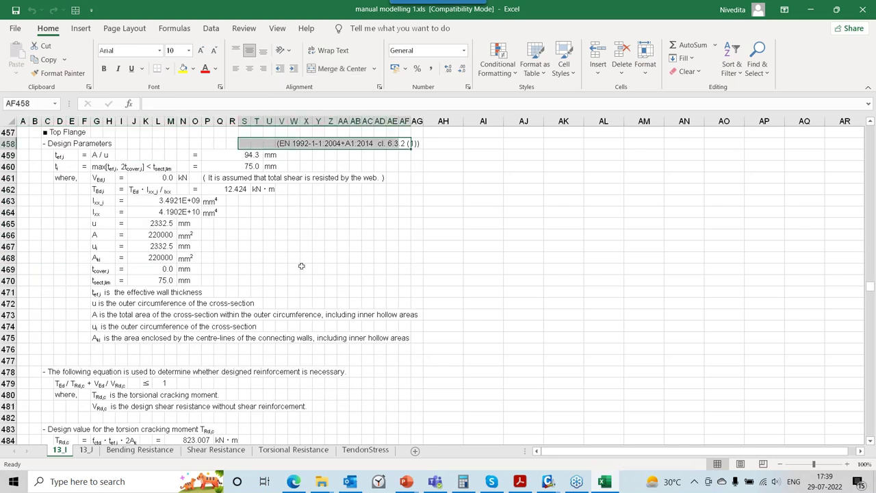
{"action": "scroll", "coordinate": [316, 338], "scroll_direction": "down", "scroll_amount": 20}
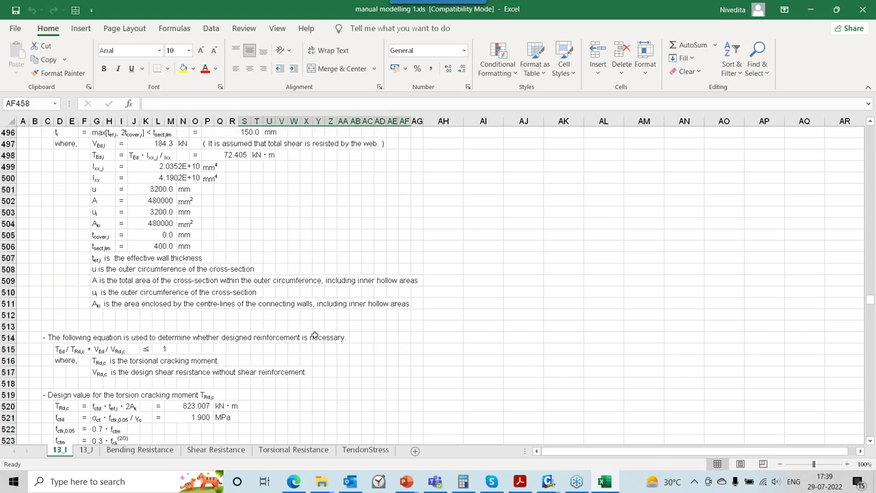
{"action": "scroll", "coordinate": [312, 342], "scroll_direction": "down", "scroll_amount": 15}
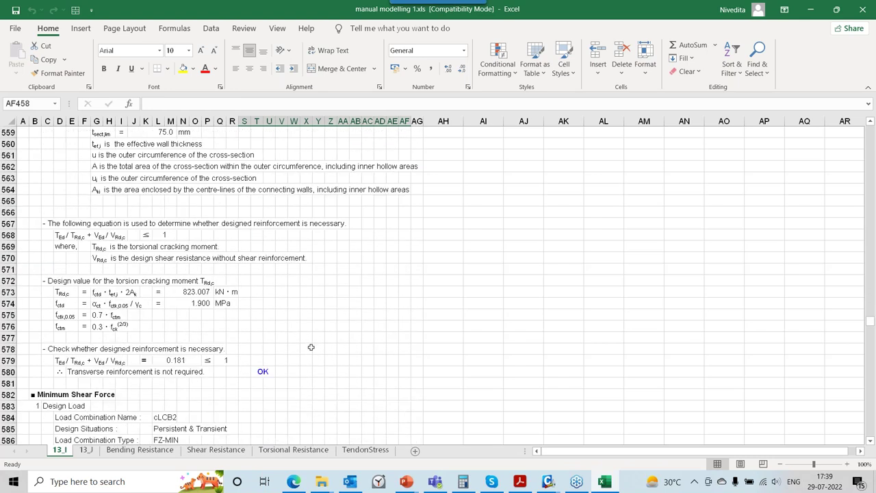
{"action": "scroll", "coordinate": [311, 348], "scroll_direction": "down", "scroll_amount": 20}
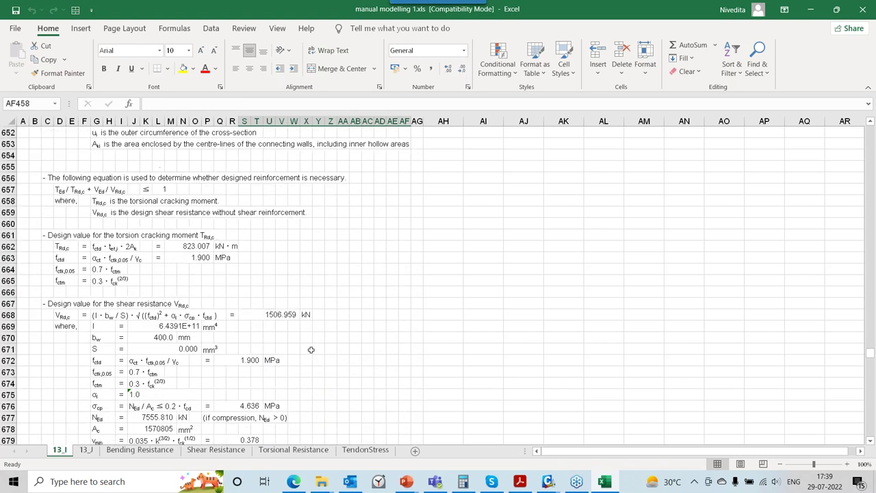
{"action": "scroll", "coordinate": [311, 351], "scroll_direction": "down", "scroll_amount": 13}
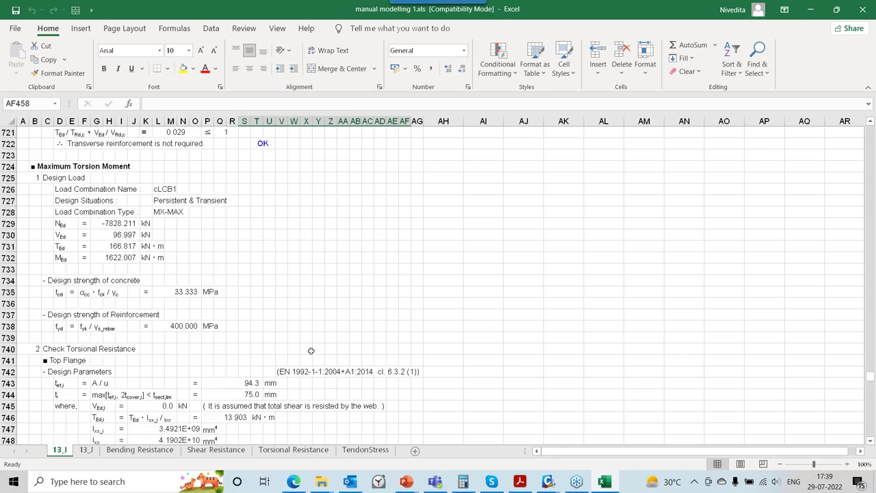
{"action": "scroll", "coordinate": [311, 351], "scroll_direction": "down", "scroll_amount": 20}
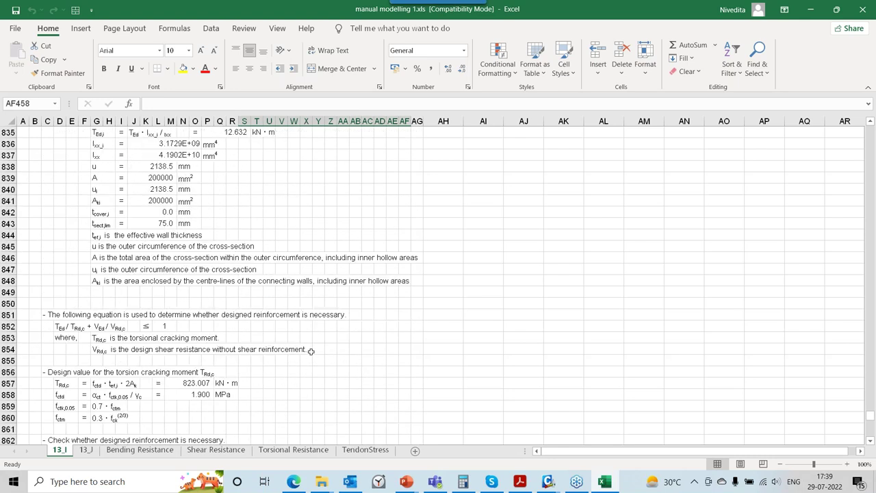
Examine the girder and slab stress checks at transfer and during construction, and those for the service load combination.
{"action": "scroll", "coordinate": [311, 350], "scroll_direction": "down", "scroll_amount": 10}
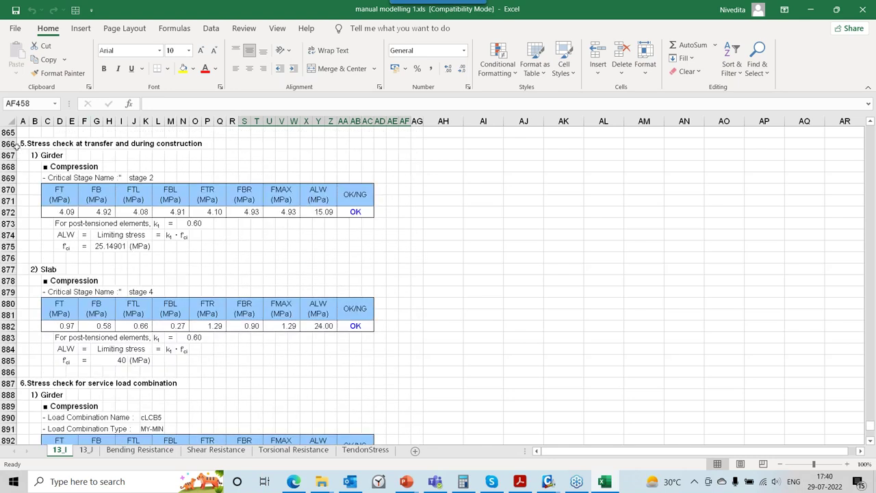
{"action": "left_click_drag", "start_coordinate": [23, 143], "coordinate": [441, 357]}
{"action": "left_click", "coordinate": [160, 317]}
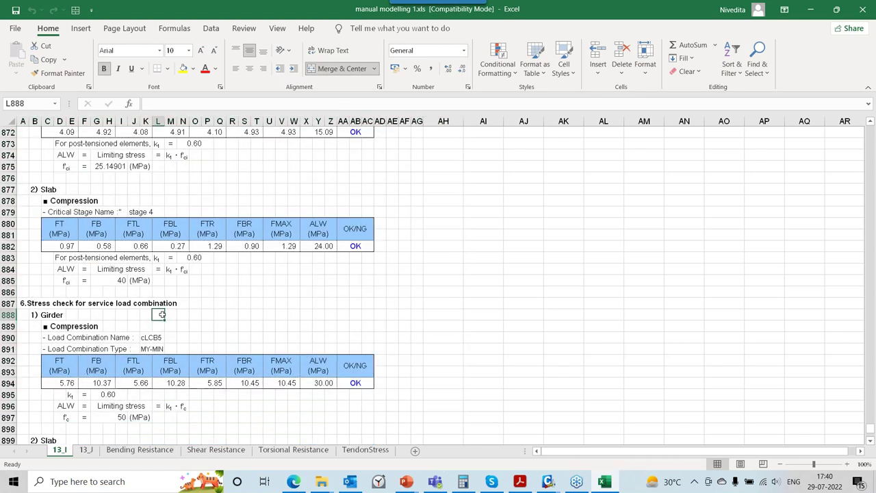
{"action": "scroll", "coordinate": [293, 348], "scroll_direction": "up", "scroll_amount": 4}
{"action": "left_click_drag", "start_coordinate": [39, 200], "coordinate": [401, 382]}
{"action": "scroll", "coordinate": [514, 320], "scroll_direction": "down", "scroll_amount": 5}
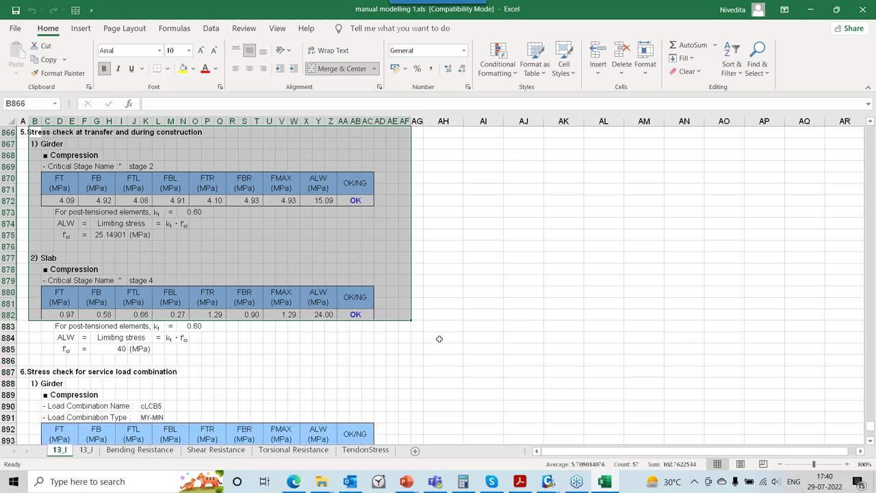
{"action": "left_click_drag", "start_coordinate": [34, 270], "coordinate": [370, 383]}
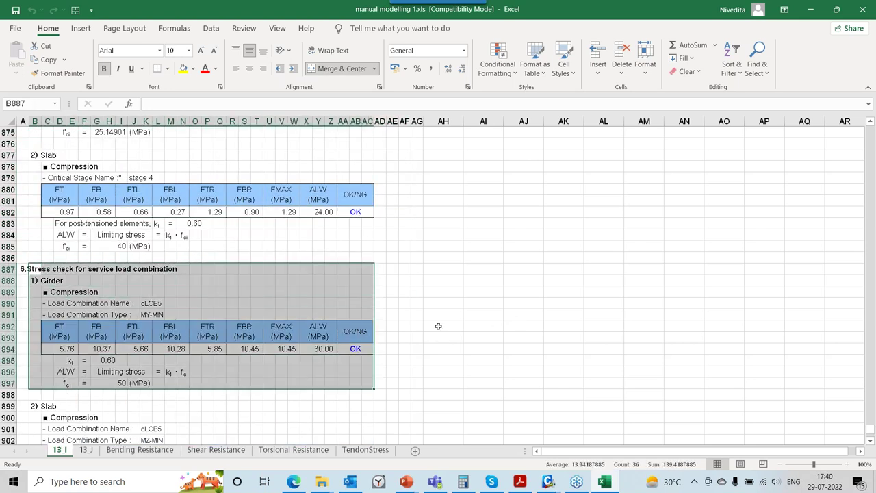
{"action": "scroll", "coordinate": [498, 302], "scroll_direction": "down", "scroll_amount": 5}
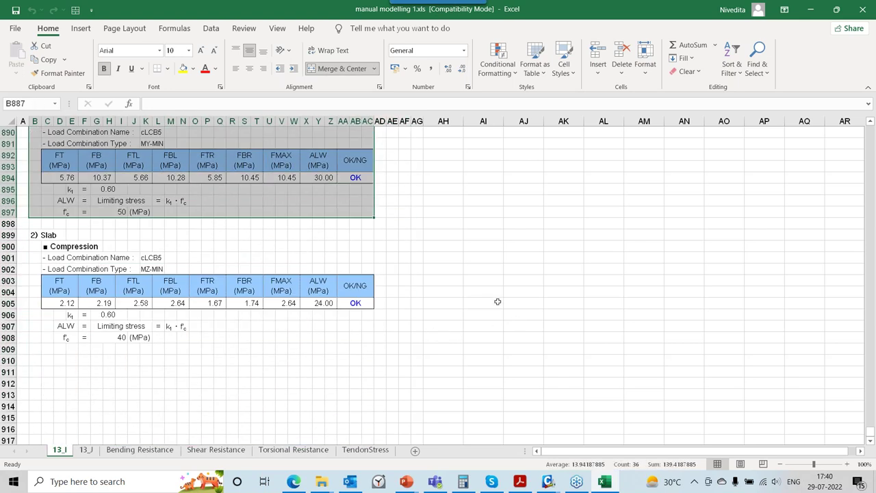
{"action": "left_click", "coordinate": [205, 370]}
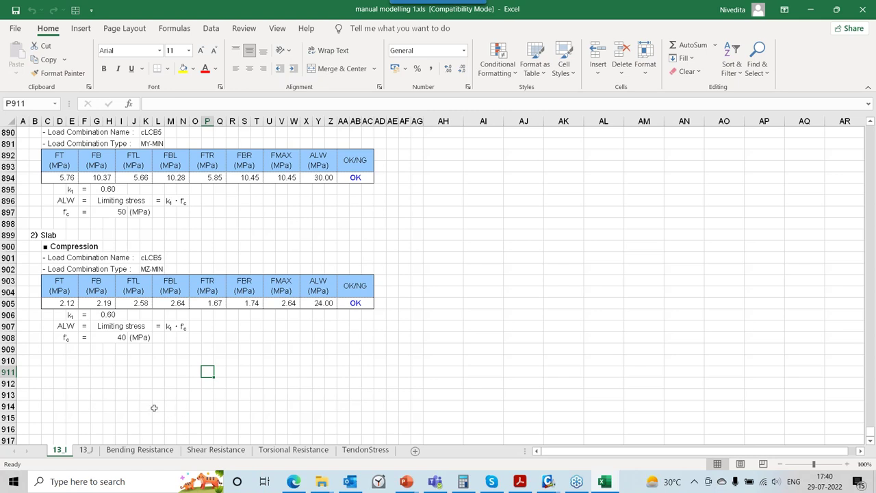
View the 13_J sheet and examine the Bending Resistance and Shear Resistance summary tables for element 13.
{"action": "left_click", "coordinate": [88, 451]}
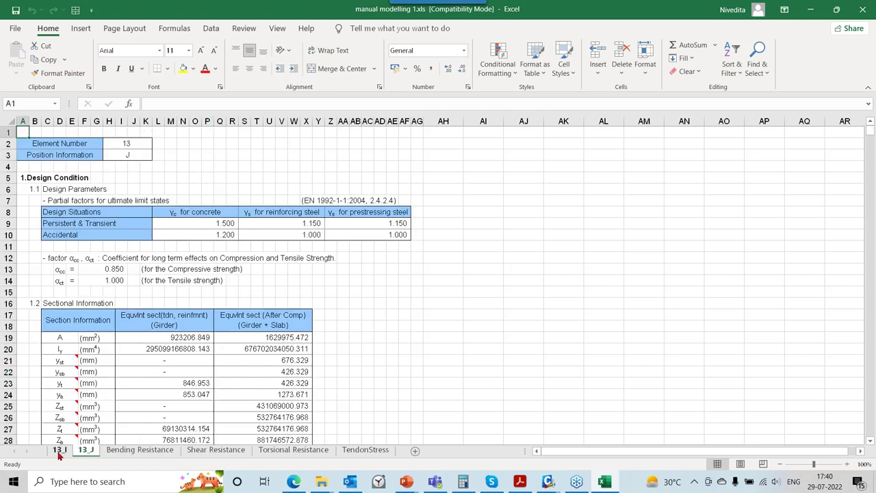
{"action": "left_click", "coordinate": [153, 454]}
{"action": "left_click_drag", "start_coordinate": [43, 146], "coordinate": [436, 202]}
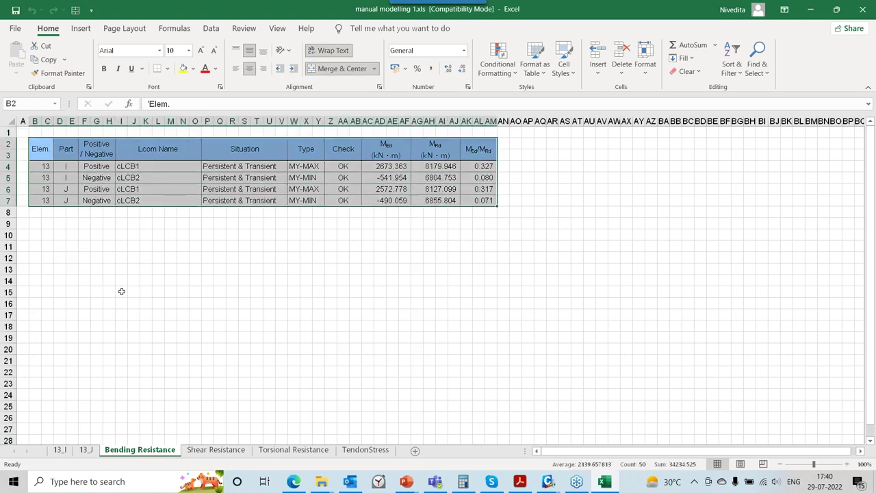
{"action": "left_click", "coordinate": [213, 452]}
{"action": "left_click_drag", "start_coordinate": [43, 169], "coordinate": [714, 231]}
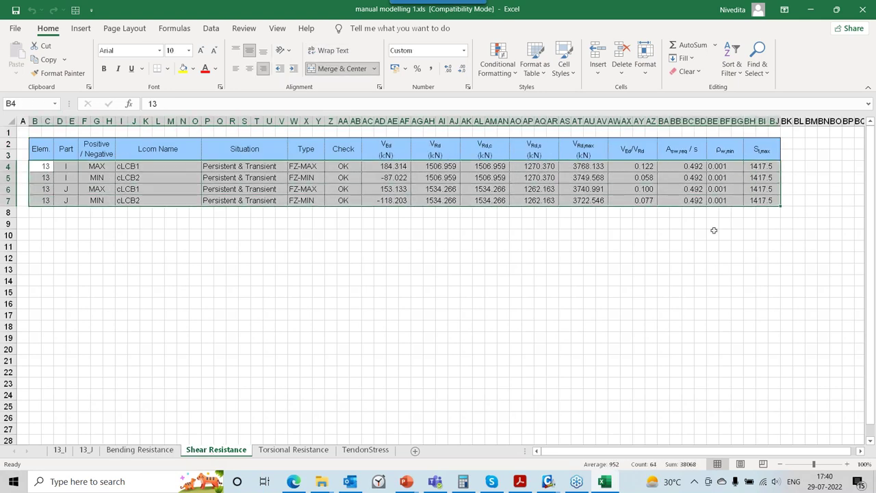
Examine the Torsional Resistance summary table and the tendon stresses on the TendonStress sheet.
{"action": "left_click", "coordinate": [294, 450]}
{"action": "left_click_drag", "start_coordinate": [43, 168], "coordinate": [741, 226]}
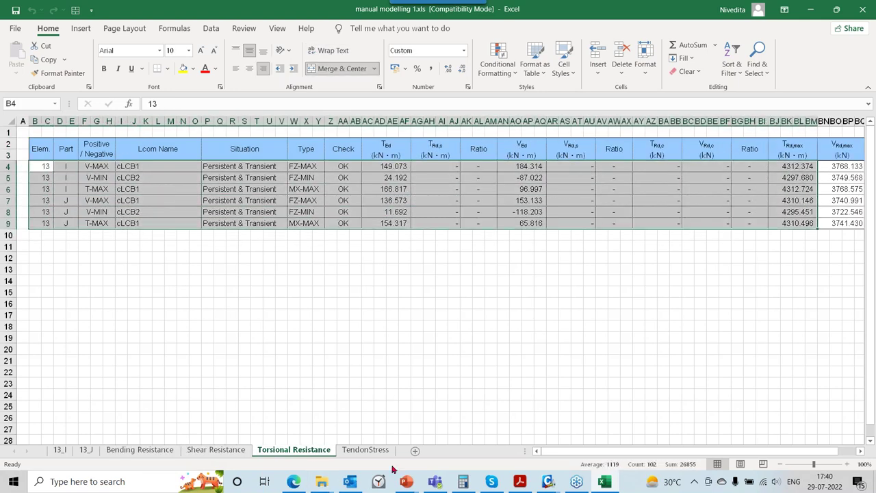
{"action": "left_click", "coordinate": [363, 450]}
{"action": "left_click_drag", "start_coordinate": [76, 172], "coordinate": [376, 385]}
{"action": "left_click", "coordinate": [507, 356]}
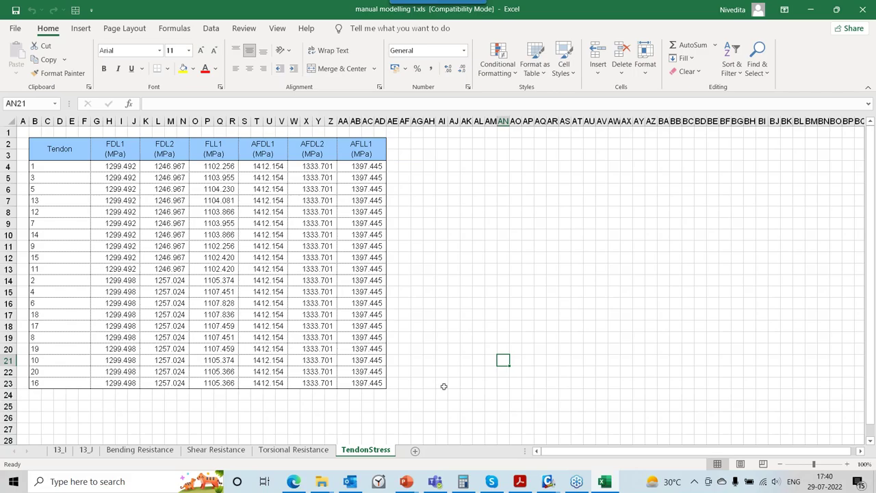
Switch to the manual modelling 1 model in midas Civil, start a new Dynamic Report document and display the report tree.
{"action": "key", "text": "alt+Tab"}
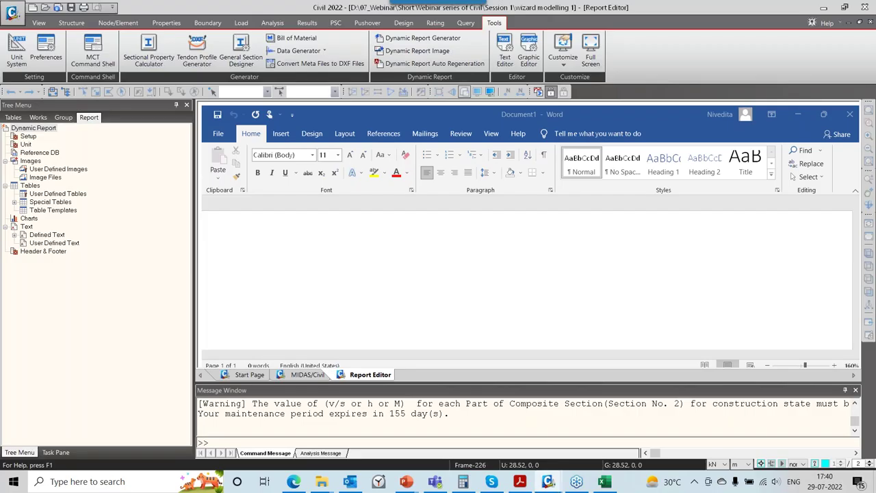
{"action": "key", "text": "alt+Tab"}
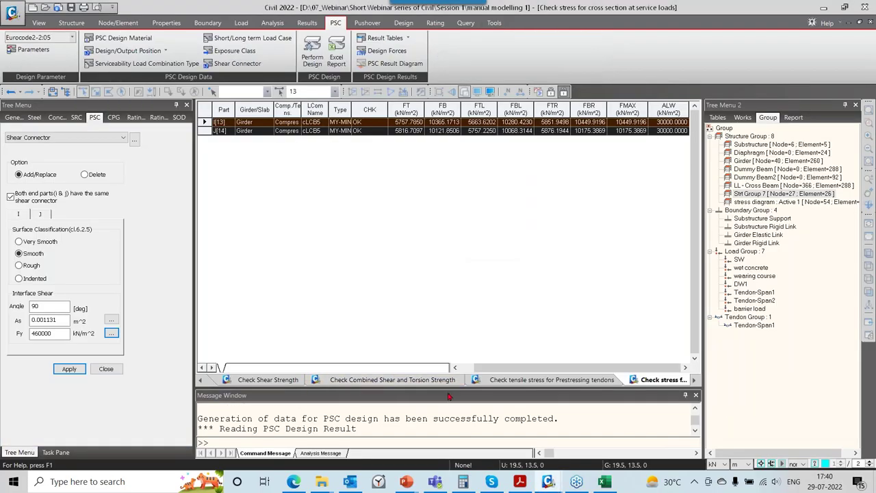
{"action": "left_click", "coordinate": [494, 22]}
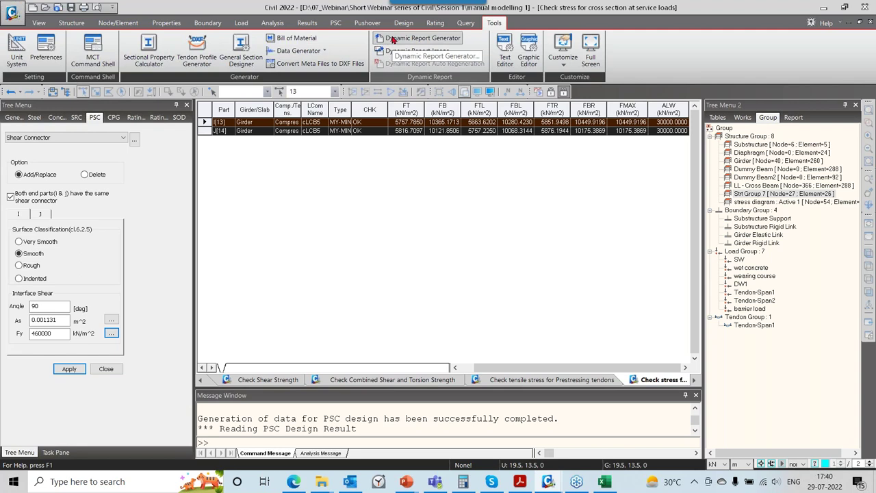
{"action": "left_click", "coordinate": [393, 40]}
{"action": "left_click", "coordinate": [450, 269]}
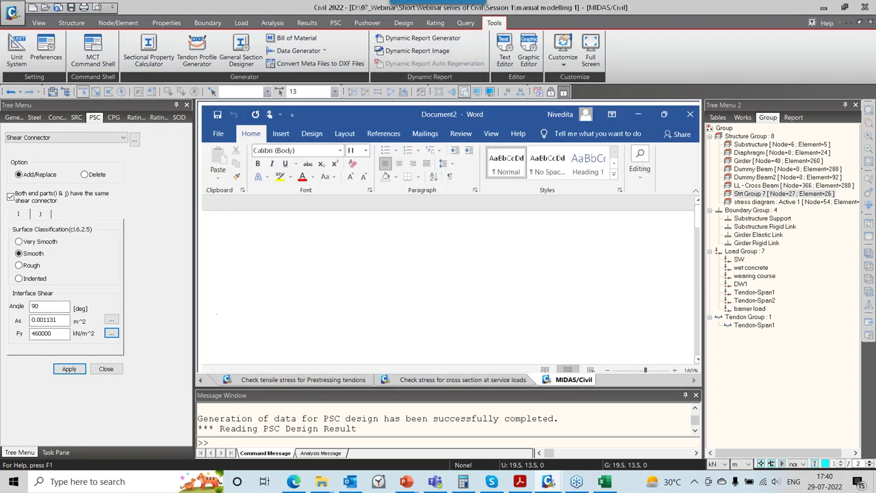
{"action": "left_click", "coordinate": [794, 118]}
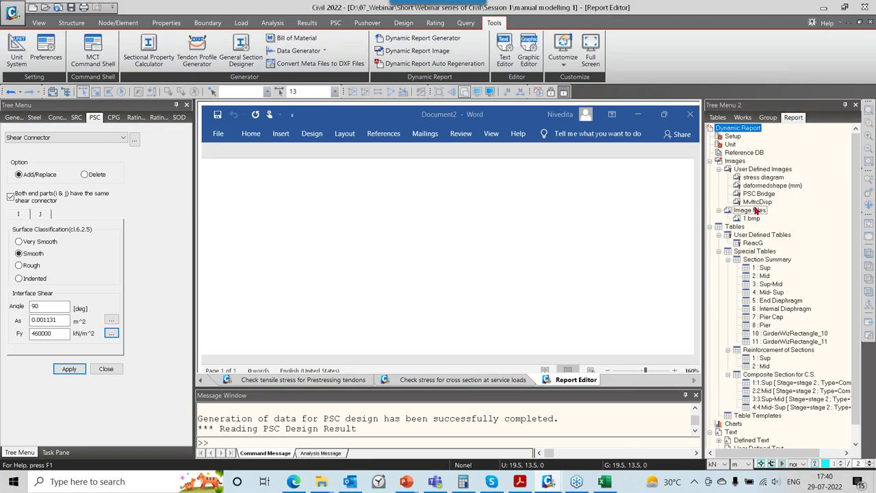
Insert the user-defined PSC Bridge image into the report document and zoom out to check it.
{"action": "left_click", "coordinate": [758, 196]}
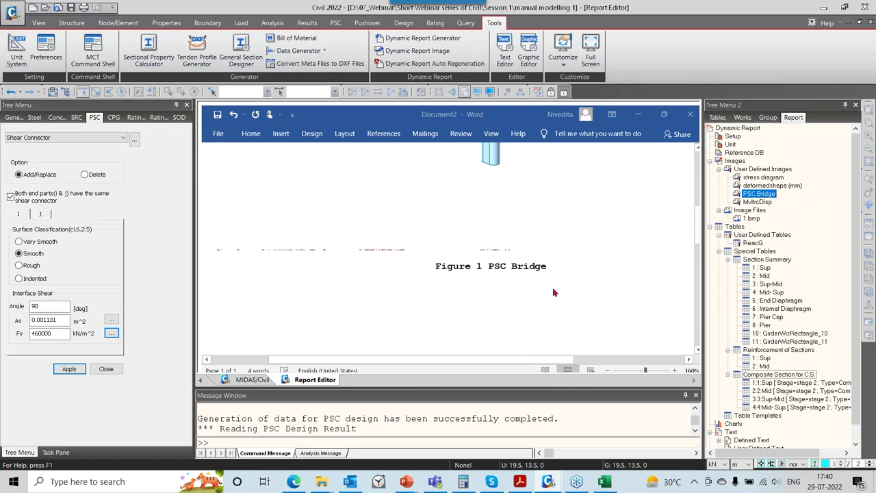
{"action": "scroll", "coordinate": [548, 272], "scroll_direction": "down", "scroll_amount": 9, "text": "ctrl"}
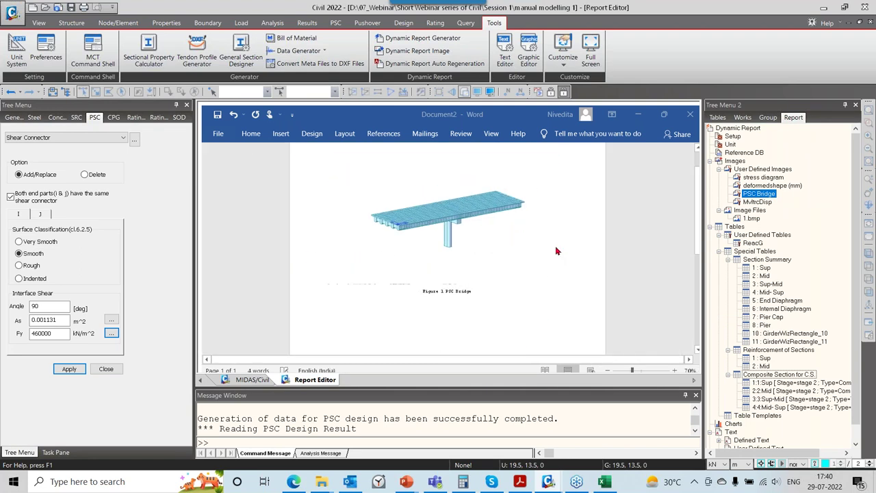
{"action": "scroll", "coordinate": [519, 212], "scroll_direction": "down", "scroll_amount": 1}
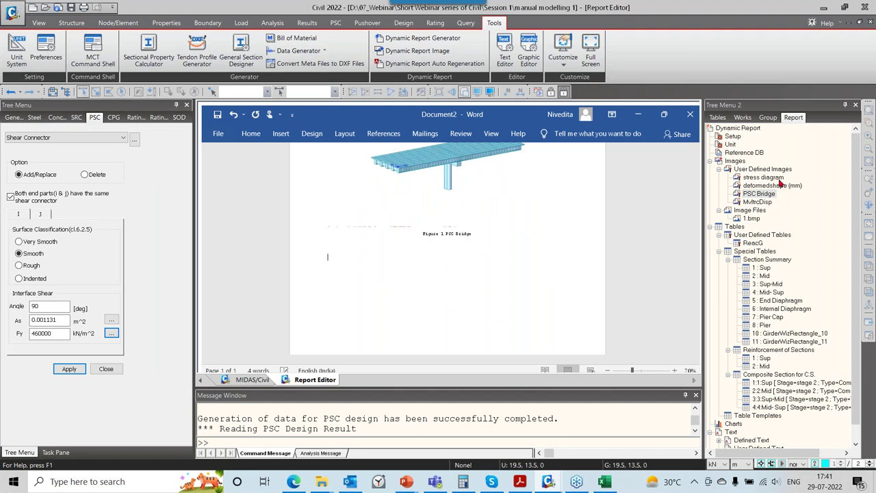
Add the heading Analysis Results below the bridge figure and insert the MvltrcDisp image under it.
{"action": "type", "text": "nalysis Results"}
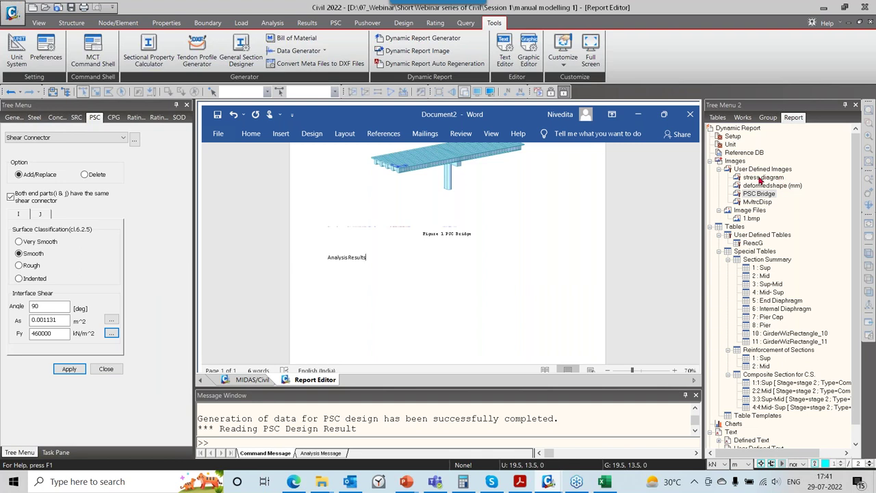
{"action": "left_click", "coordinate": [426, 163]}
{"action": "left_click", "coordinate": [423, 296]}
{"action": "key", "text": "Return"}
{"action": "left_click_drag", "start_coordinate": [758, 202], "coordinate": [626, 307]}
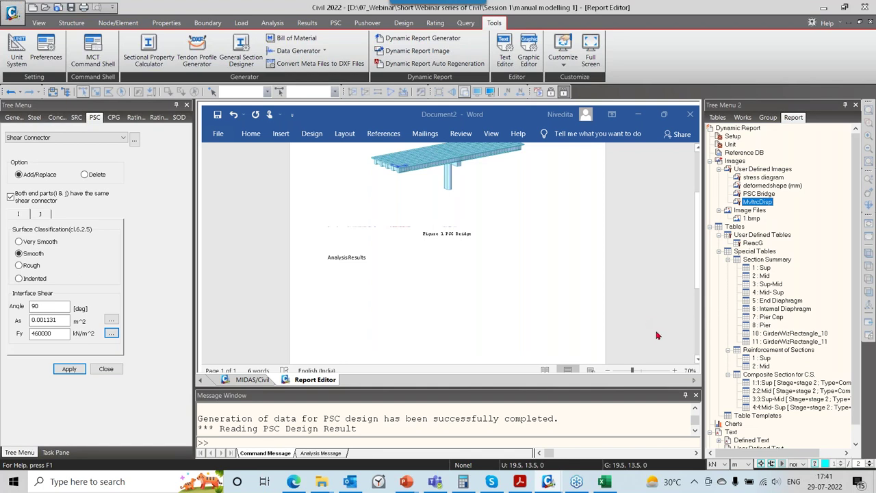
{"action": "left_click_drag", "start_coordinate": [520, 228], "coordinate": [472, 277]}
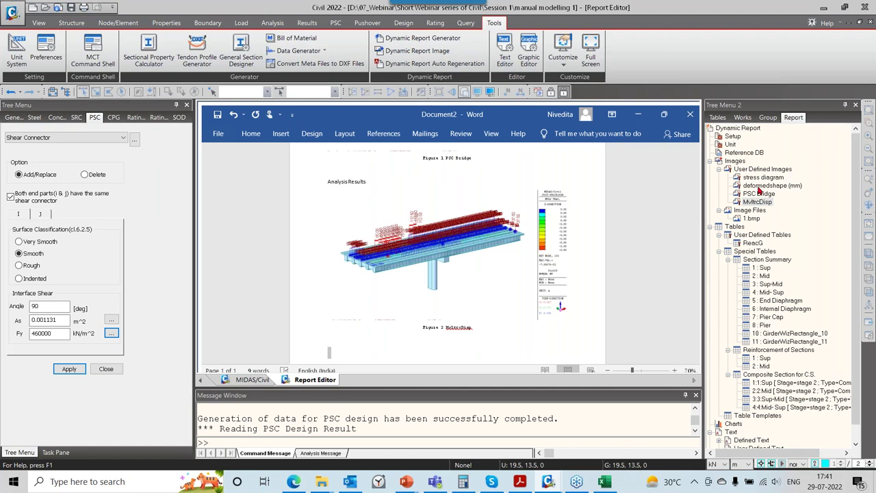
Change the model's length unit to mm.
{"action": "left_click", "coordinate": [736, 464]}
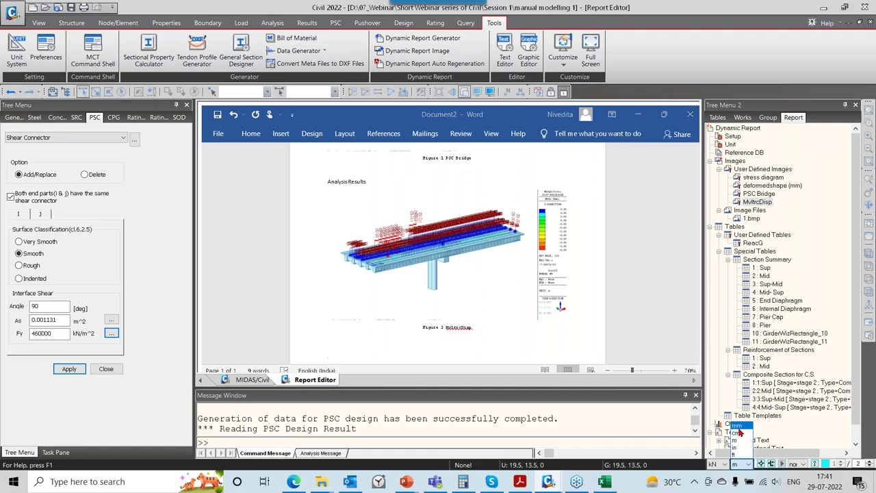
{"action": "left_click", "coordinate": [737, 425]}
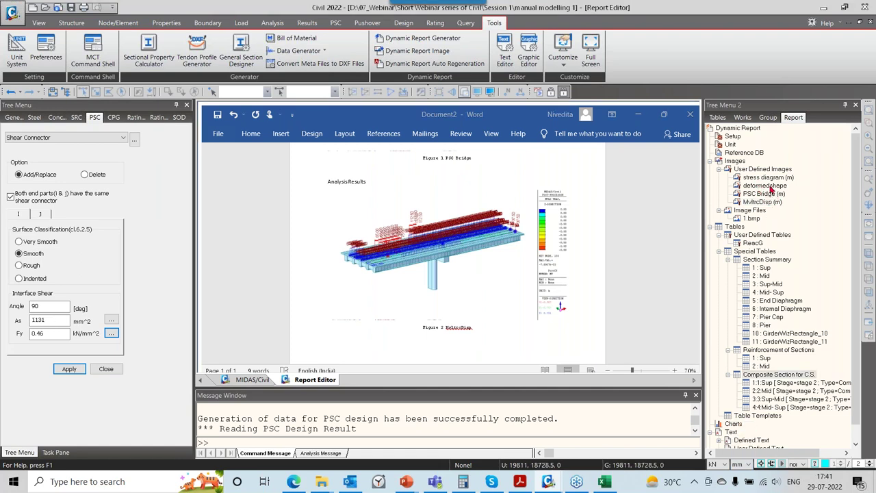
Insert the user-defined deformedshape image into the report below the MvltrcDisp figure.
{"action": "left_click", "coordinate": [778, 186]}
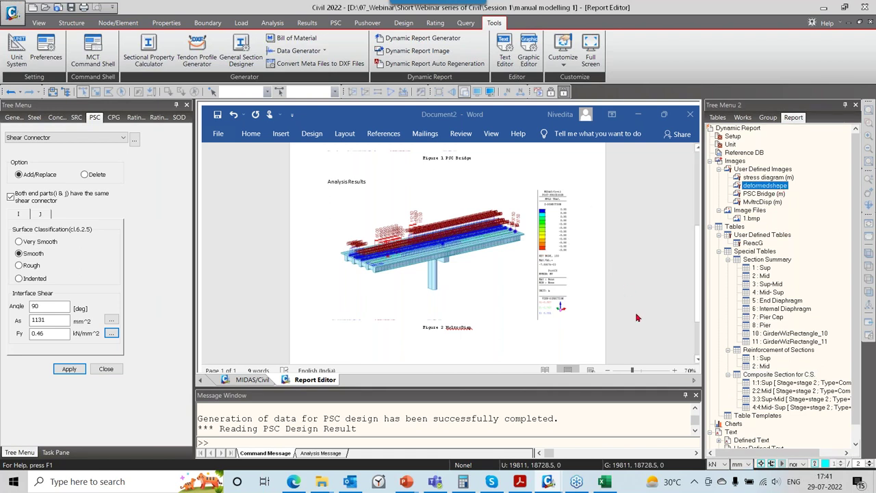
{"action": "scroll", "coordinate": [636, 317], "scroll_direction": "down", "scroll_amount": 5}
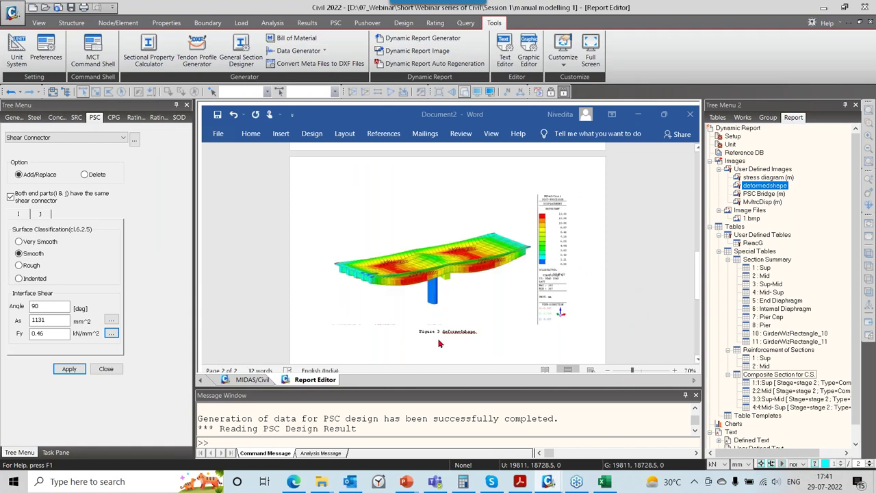
{"action": "scroll", "coordinate": [447, 322], "scroll_direction": "down", "scroll_amount": 1}
Set the model's force unit to N and insert the stress diagram image below the deformed shape figure.
{"action": "left_click", "coordinate": [383, 328]}
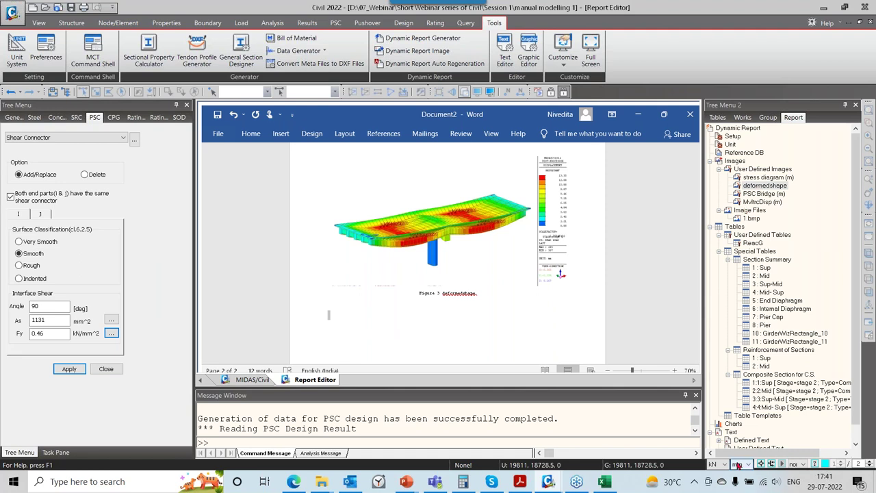
{"action": "left_click", "coordinate": [738, 465]}
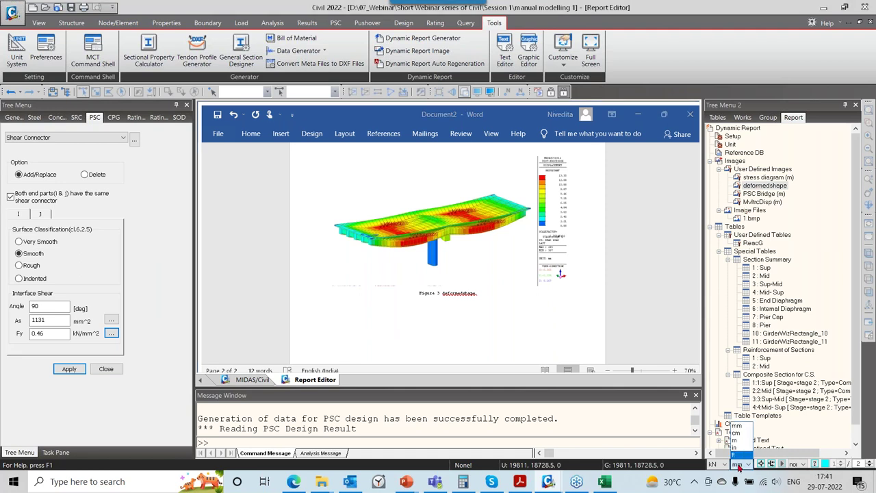
{"action": "left_click", "coordinate": [718, 465]}
{"action": "left_click", "coordinate": [719, 420]}
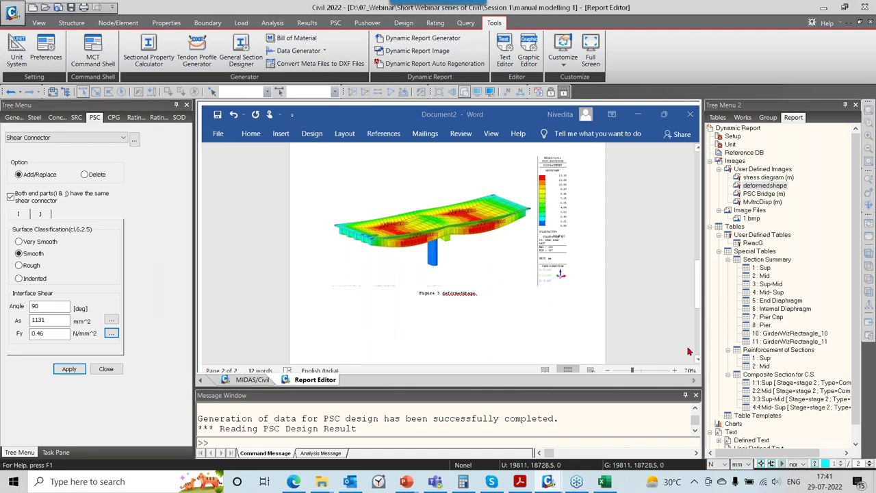
{"action": "left_click", "coordinate": [768, 179]}
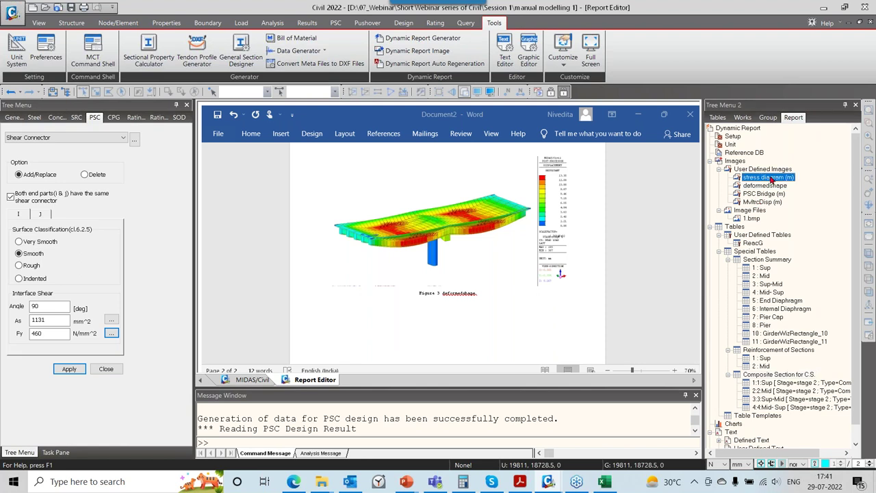
{"action": "left_click_drag", "start_coordinate": [782, 180], "coordinate": [496, 304]}
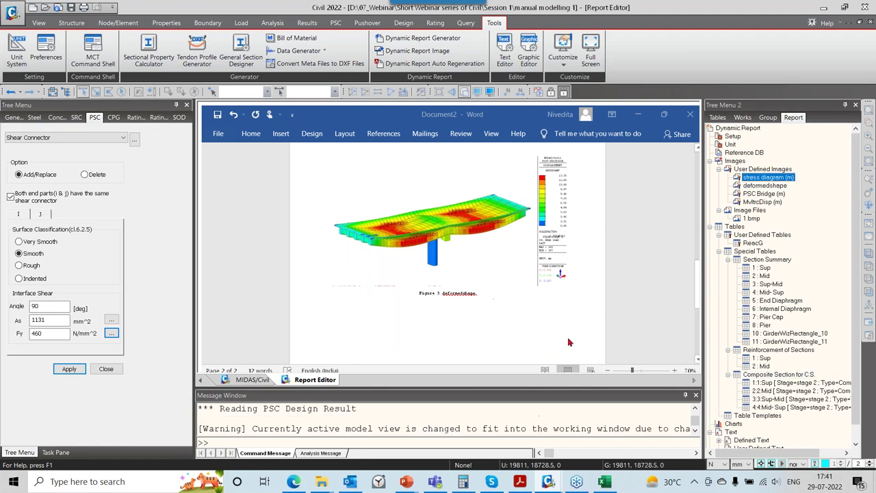
{"action": "scroll", "coordinate": [586, 270], "scroll_direction": "down", "scroll_amount": 2}
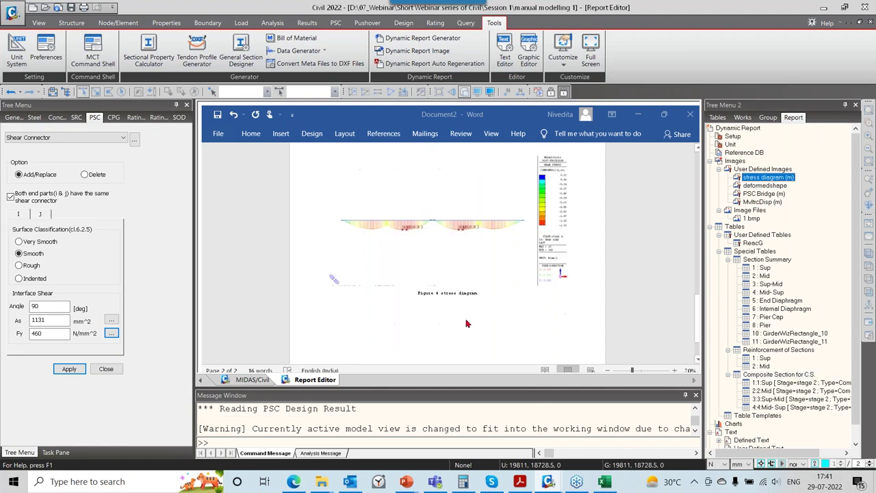
Insert the 1.bmp image file into the report below the stress diagram figure.
{"action": "left_click", "coordinate": [635, 316]}
{"action": "key", "text": "Return"}
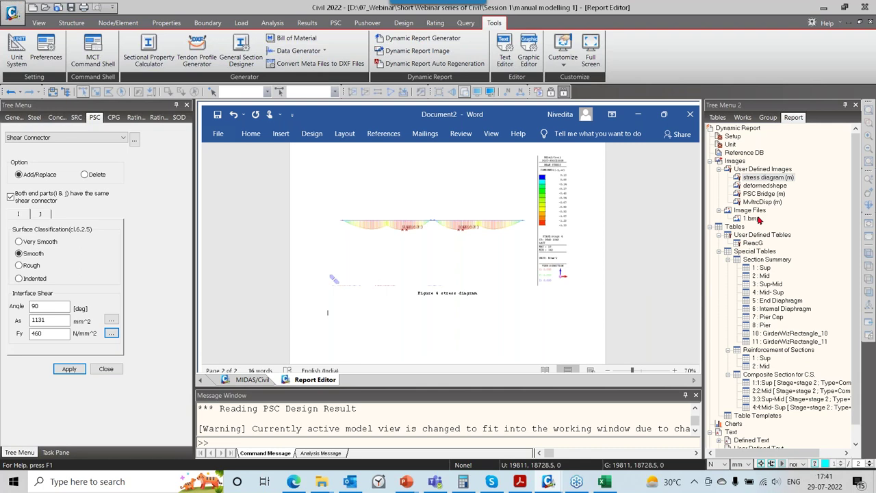
{"action": "left_click_drag", "start_coordinate": [756, 221], "coordinate": [616, 349]}
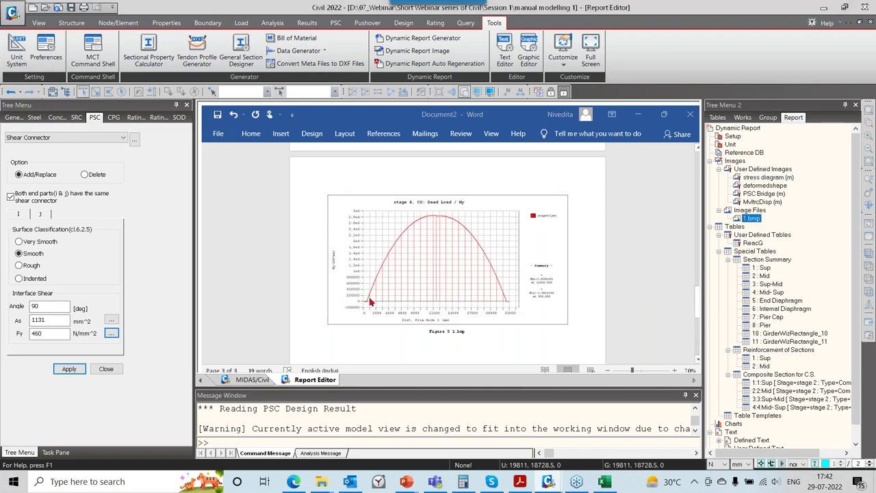
{"action": "scroll", "coordinate": [639, 274], "scroll_direction": "down", "scroll_amount": 3}
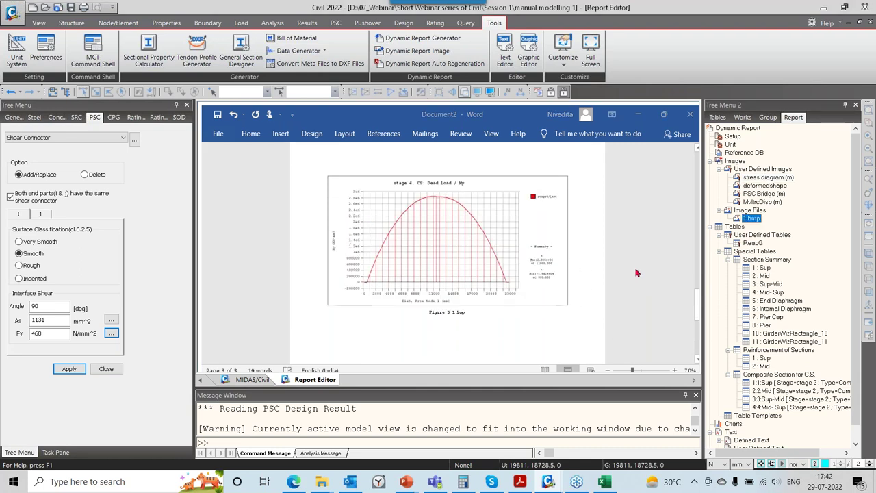
Insert the user-defined ReacG table below the 1.bmp figure and check its reaction force values.
{"action": "left_click", "coordinate": [419, 312]}
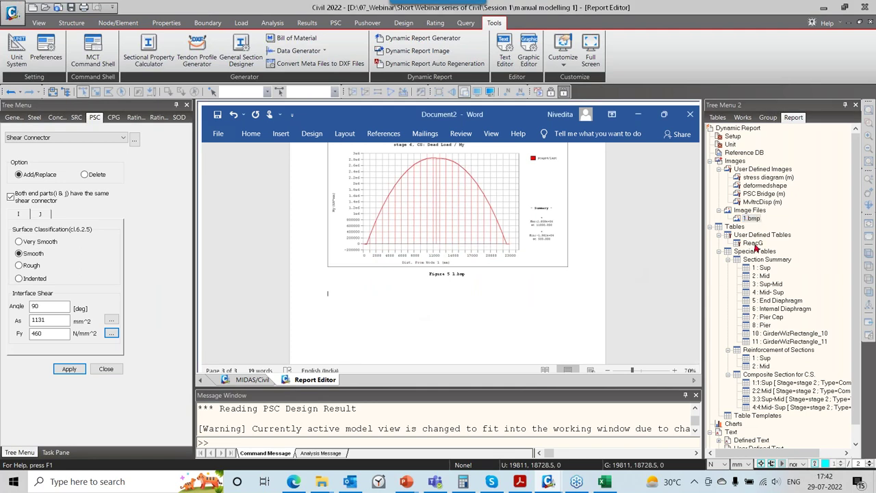
{"action": "left_click_drag", "start_coordinate": [756, 246], "coordinate": [458, 316]}
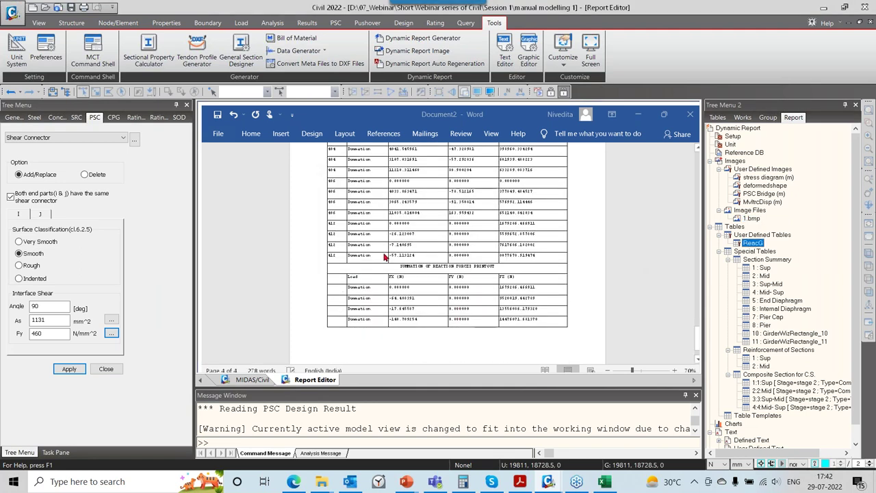
{"action": "left_click_drag", "start_coordinate": [385, 258], "coordinate": [438, 256]}
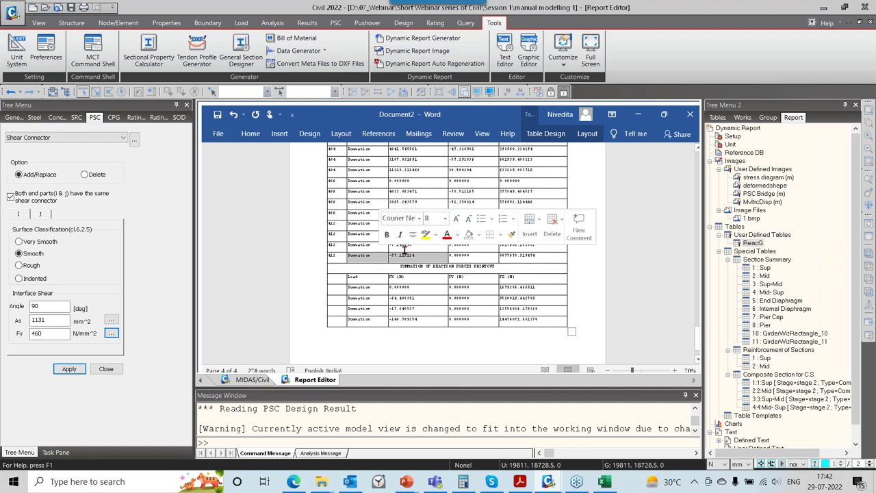
{"action": "scroll", "coordinate": [429, 293], "scroll_direction": "up", "scroll_amount": 7, "text": "ctrl"}
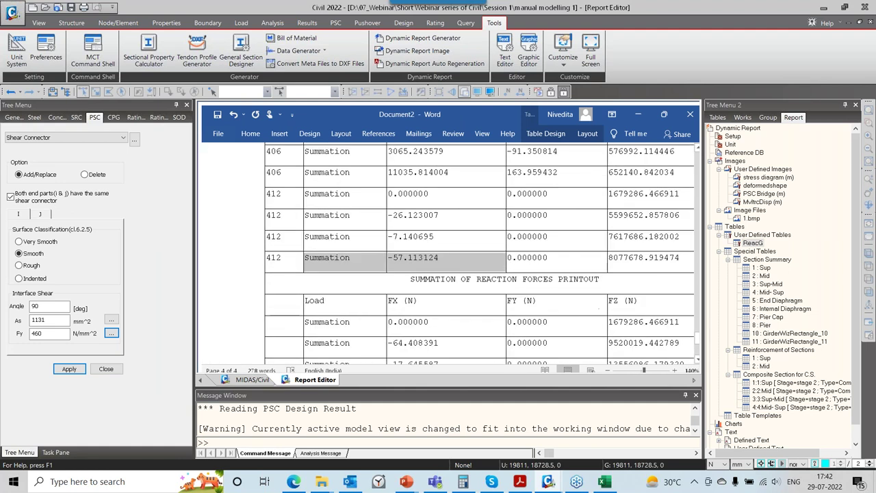
{"action": "left_click_drag", "start_coordinate": [442, 261], "coordinate": [399, 258]}
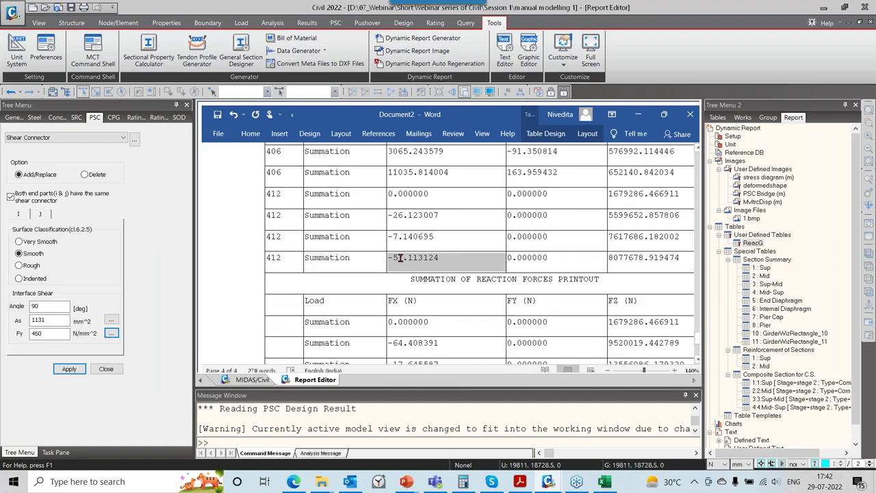
{"action": "scroll", "coordinate": [448, 321], "scroll_direction": "down", "scroll_amount": 5}
{"action": "scroll", "coordinate": [448, 321], "scroll_direction": "up", "scroll_amount": 3}
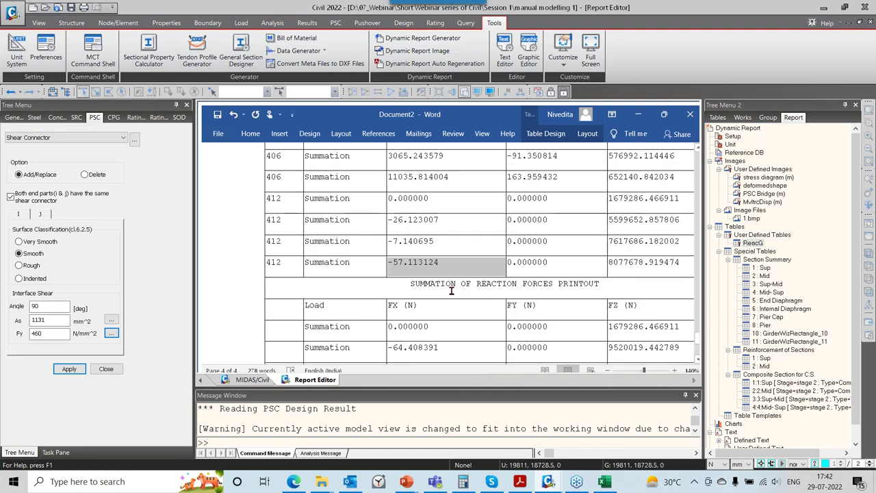
{"action": "scroll", "coordinate": [458, 286], "scroll_direction": "down", "scroll_amount": 9, "text": "ctrl"}
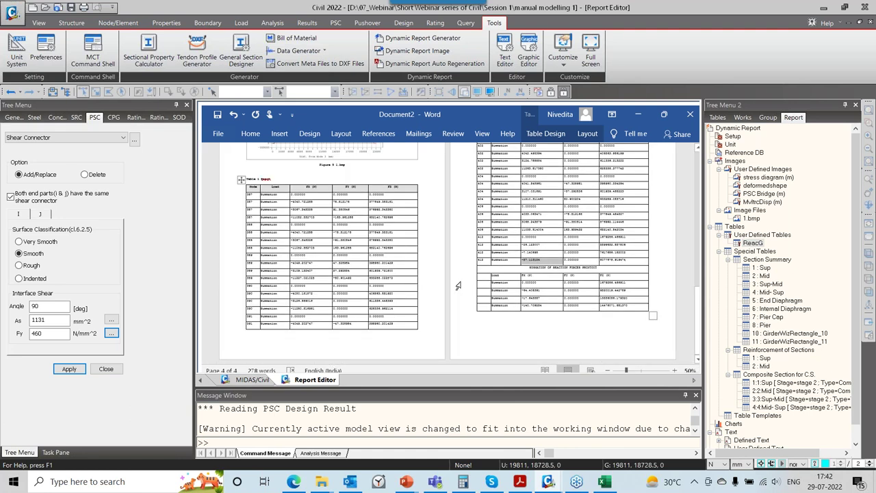
{"action": "left_click", "coordinate": [554, 326]}
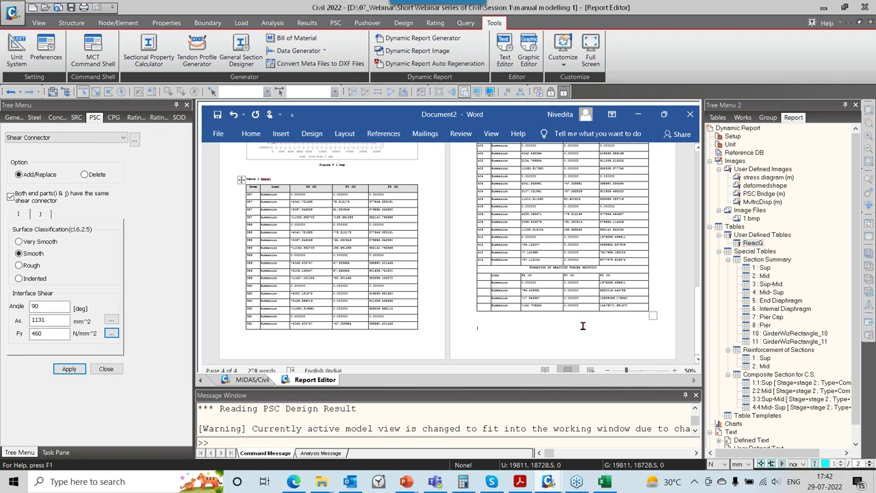
Try to list the PSC flexure strength check results from the model view.
{"action": "left_click", "coordinate": [246, 379]}
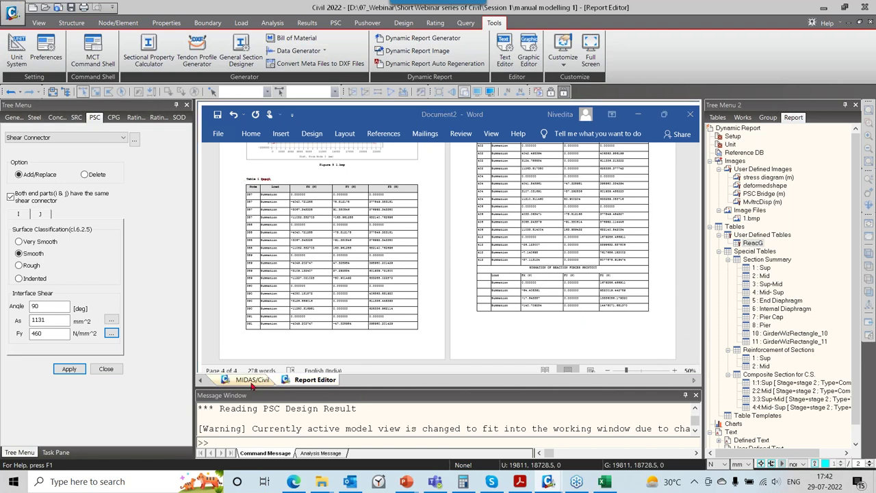
{"action": "left_click", "coordinate": [403, 22]}
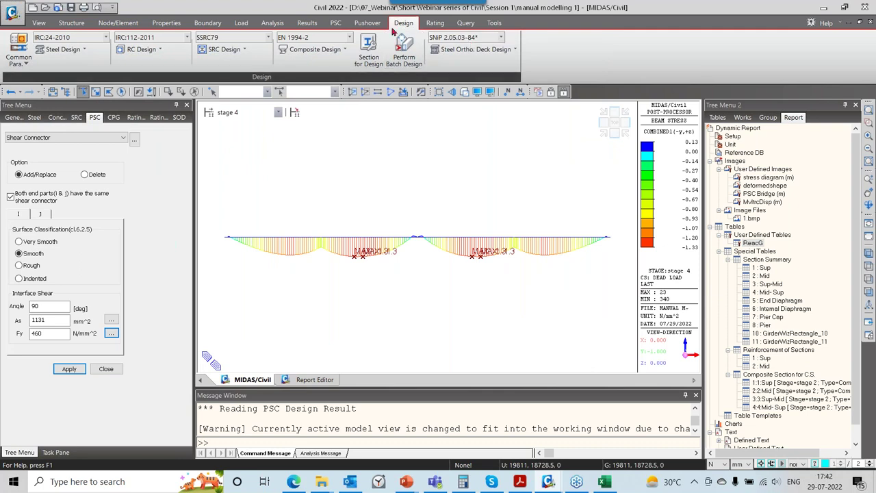
{"action": "left_click", "coordinate": [337, 22]}
{"action": "left_click", "coordinate": [385, 37]}
{"action": "left_click", "coordinate": [397, 50]}
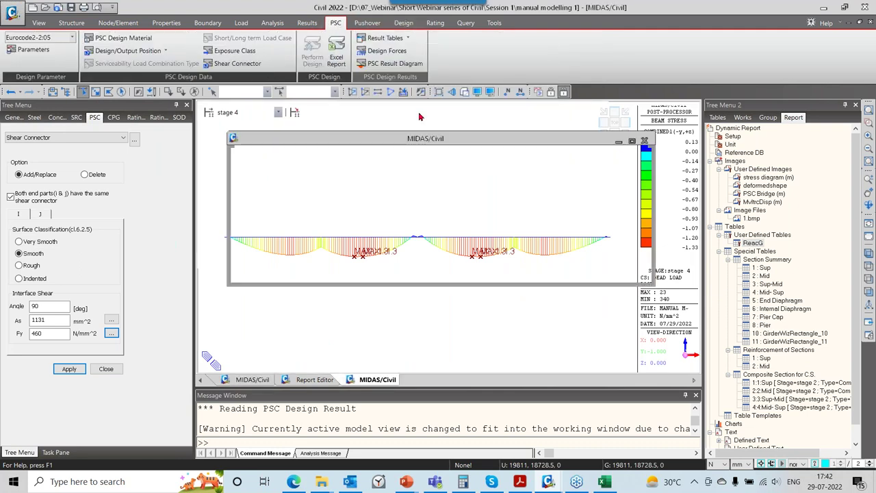
{"action": "left_click", "coordinate": [508, 318]}
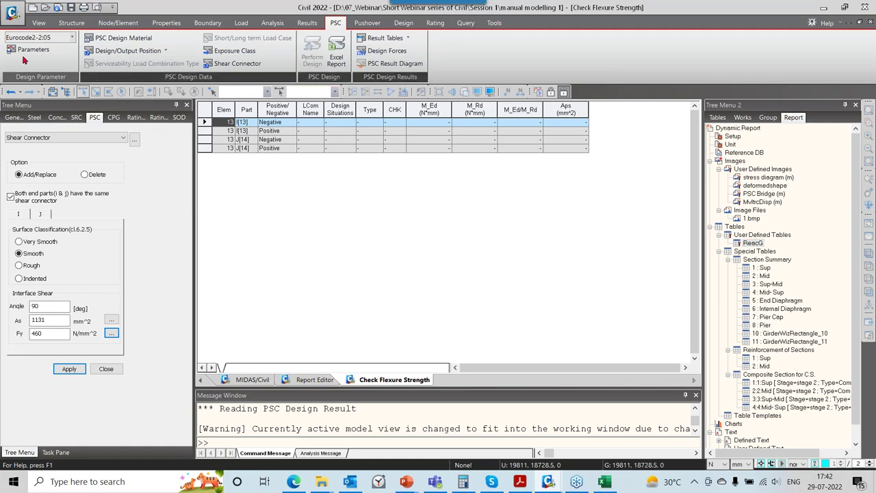
Return to the model view, reactivate post-processing mode and open the PSC flexure strength check table.
{"action": "left_click", "coordinate": [247, 379]}
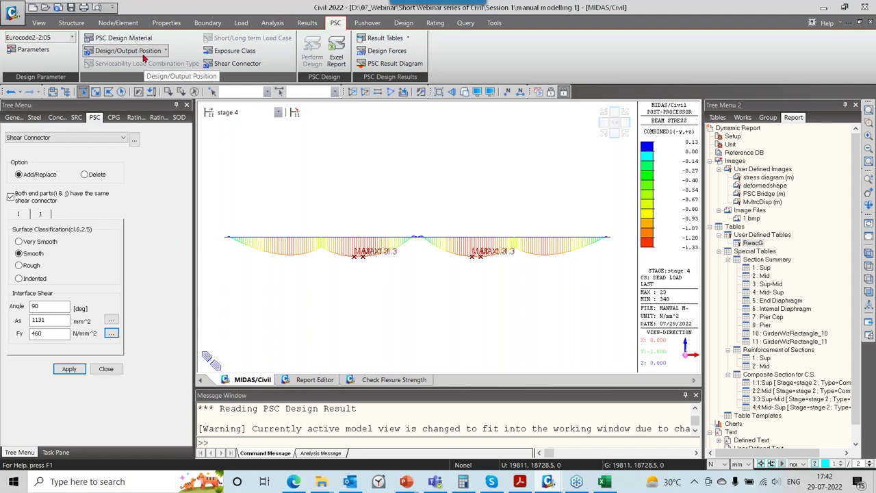
{"action": "left_click", "coordinate": [564, 94]}
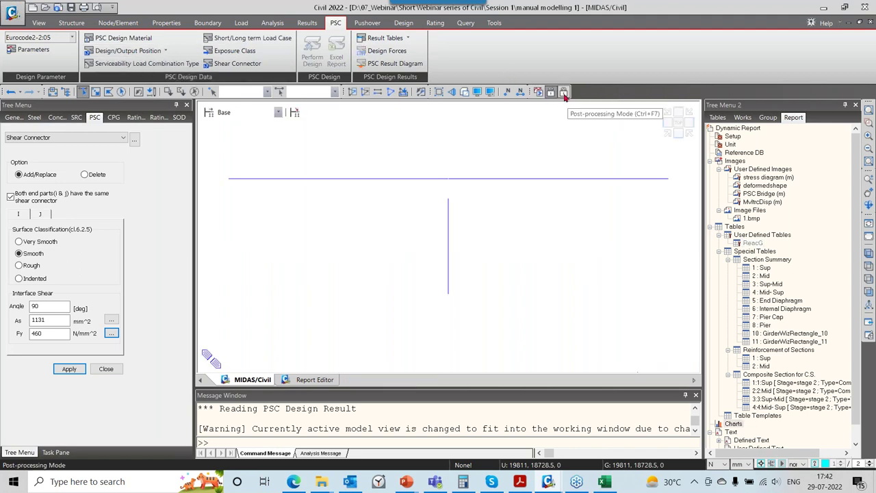
{"action": "left_click", "coordinate": [383, 38]}
{"action": "left_click", "coordinate": [402, 52]}
{"action": "left_click", "coordinate": [510, 319]}
Register the flexure strength results as a dynamic report table named Design result, keeping all components included.
{"action": "right_click", "coordinate": [416, 137]}
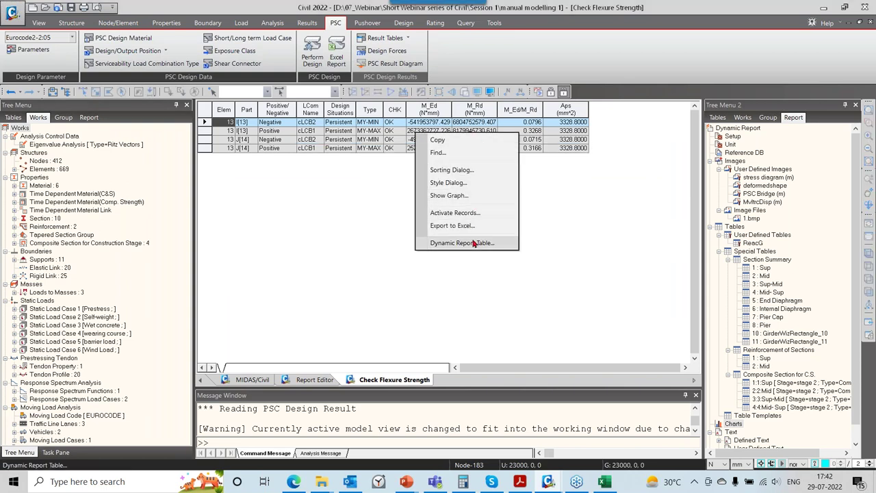
{"action": "left_click", "coordinate": [474, 244]}
{"action": "left_click_drag", "start_coordinate": [441, 184], "coordinate": [356, 184]}
{"action": "type", "text": "F"}
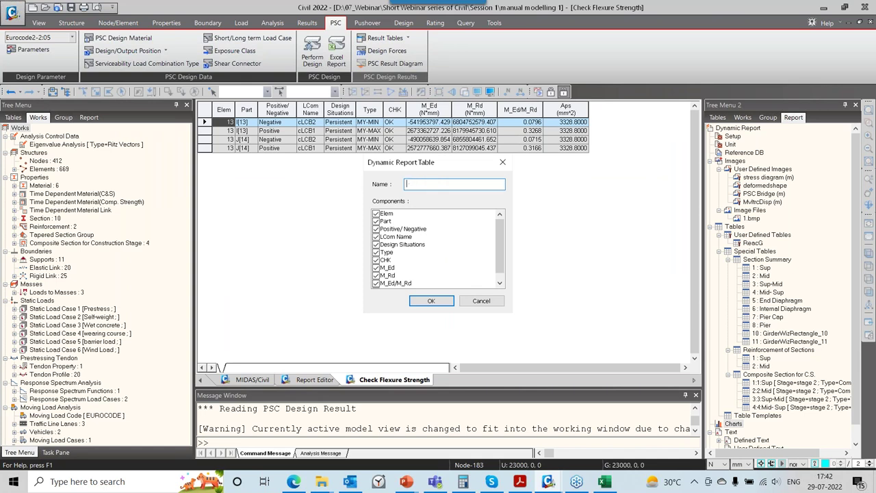
{"action": "key", "text": "Return"}
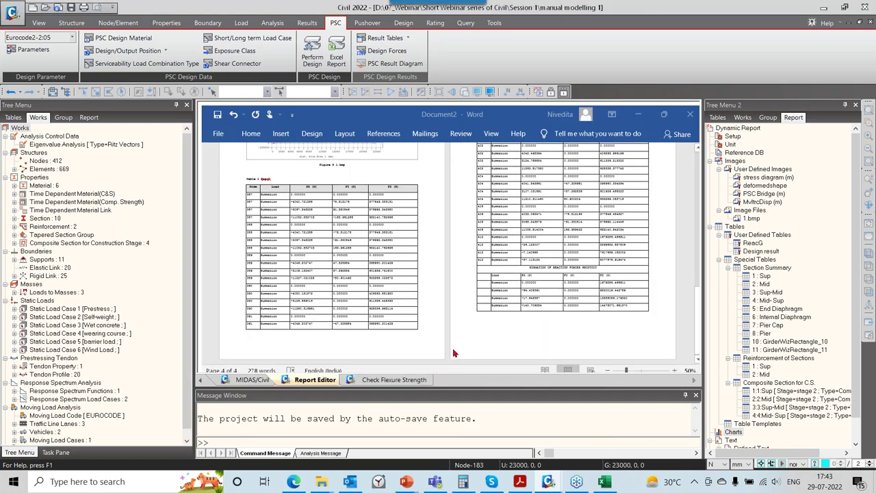
Add the heading Design Results after the reaction table and insert the Design result table under it.
{"action": "scroll", "coordinate": [478, 328], "scroll_direction": "down", "scroll_amount": 1}
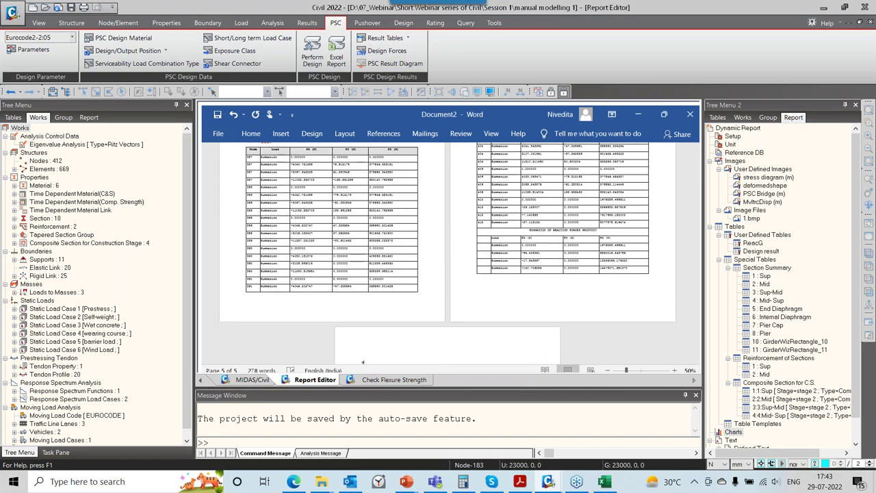
{"action": "type", "text": "gn Results"}
{"action": "key", "text": "Return"}
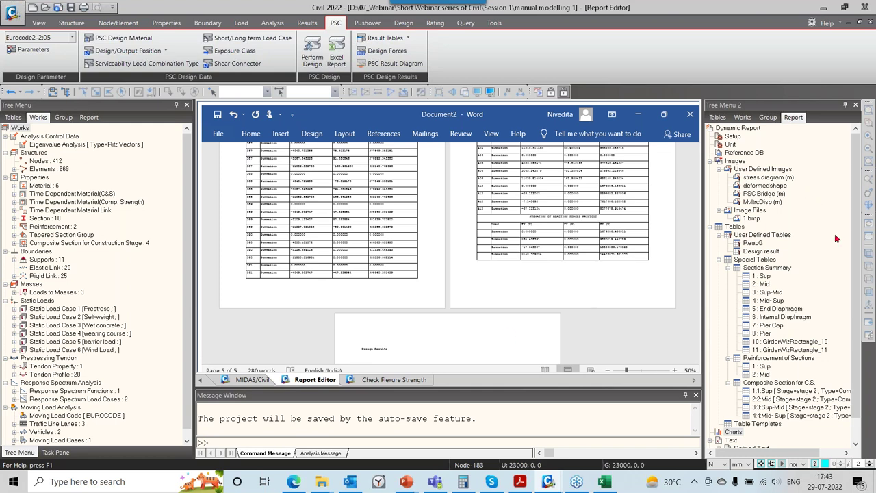
{"action": "left_click_drag", "start_coordinate": [757, 252], "coordinate": [615, 306]}
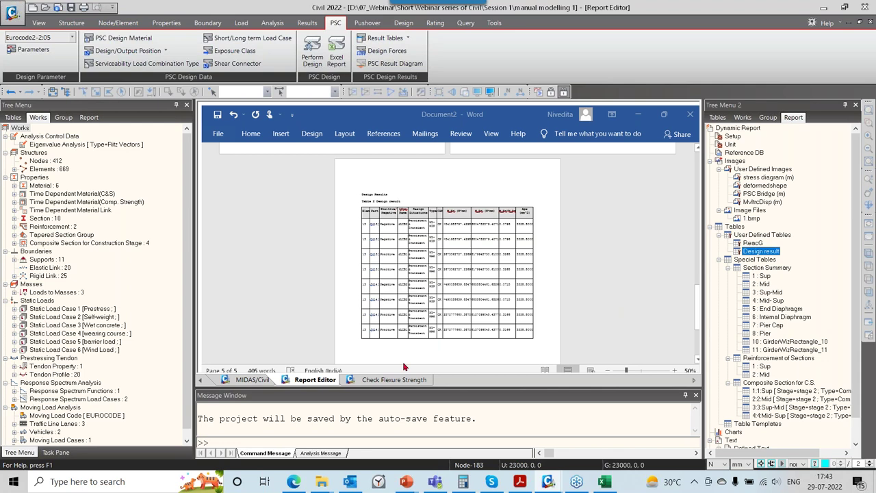
{"action": "left_click", "coordinate": [377, 354]}
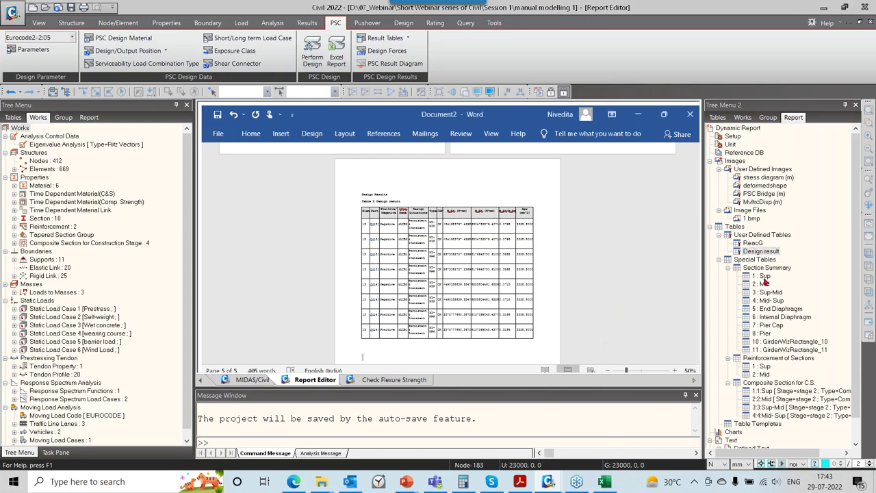
Review the section and composite section tables available in the report tree, and look through the report from its first page.
{"action": "left_click", "coordinate": [768, 325]}
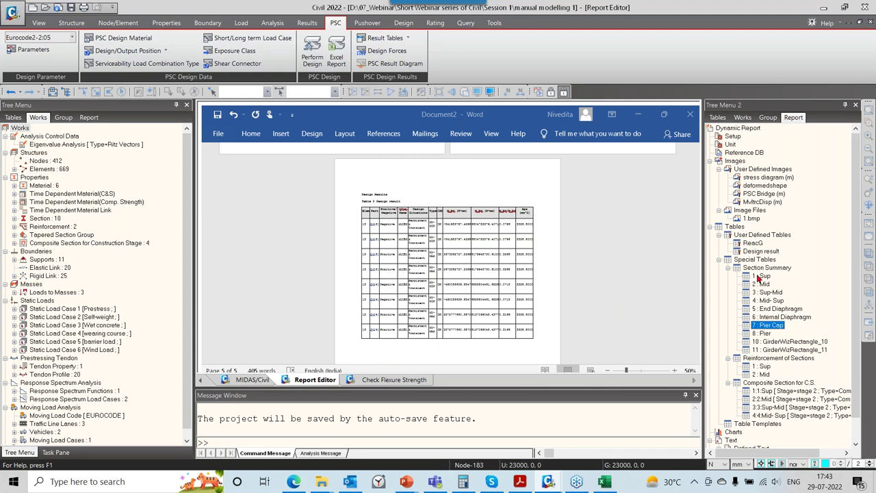
{"action": "left_click", "coordinate": [776, 400]}
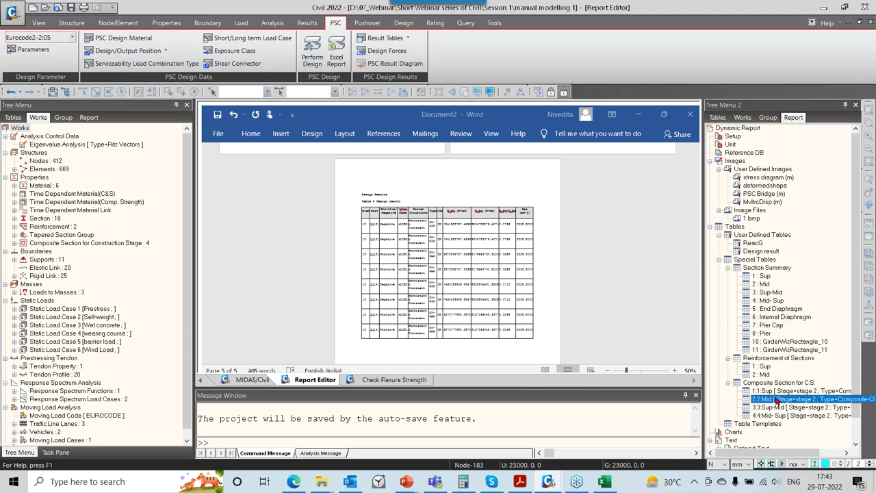
{"action": "scroll", "coordinate": [786, 325], "scroll_direction": "down", "scroll_amount": 1}
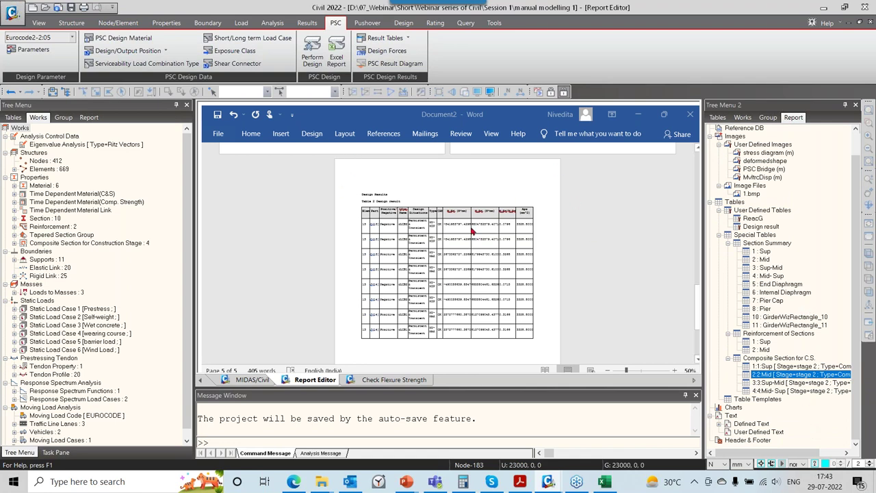
{"action": "scroll", "coordinate": [565, 281], "scroll_direction": "up", "scroll_amount": 5}
{"action": "scroll", "coordinate": [572, 272], "scroll_direction": "up", "scroll_amount": 4}
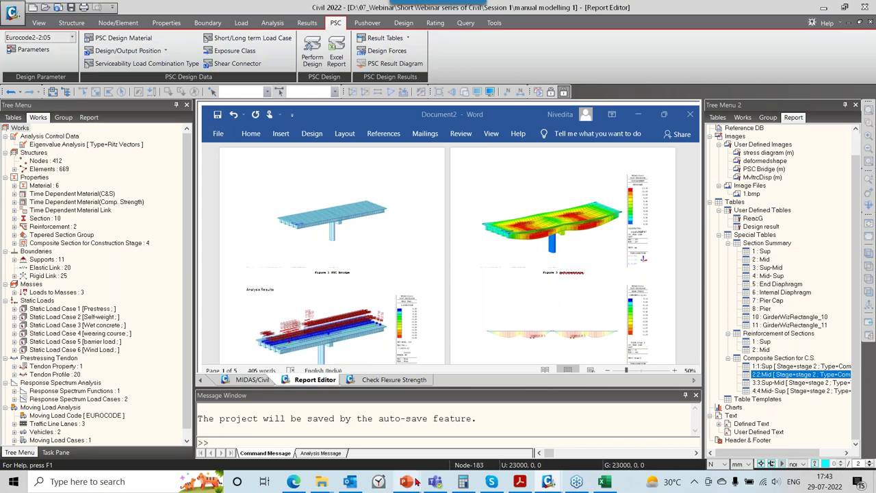
{"action": "mouse_move", "coordinate": [407, 481]}
{"action": "left_click", "coordinate": [463, 431]}
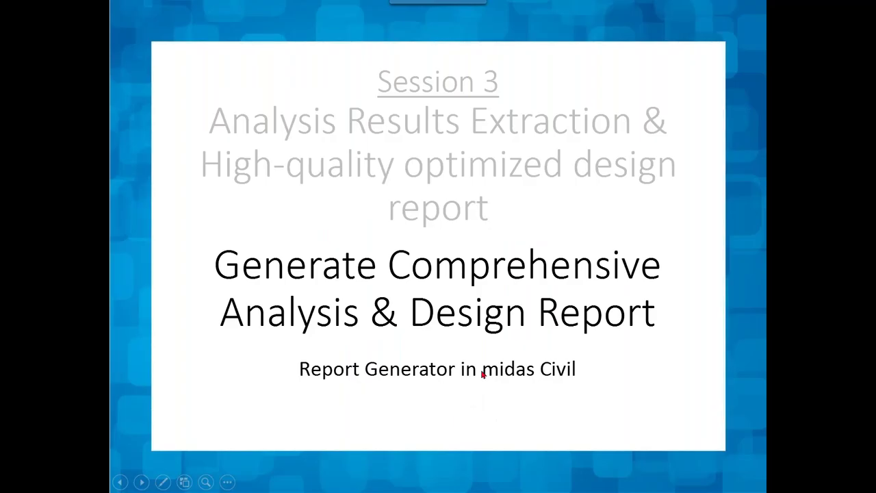
{"action": "key", "text": "Right"}
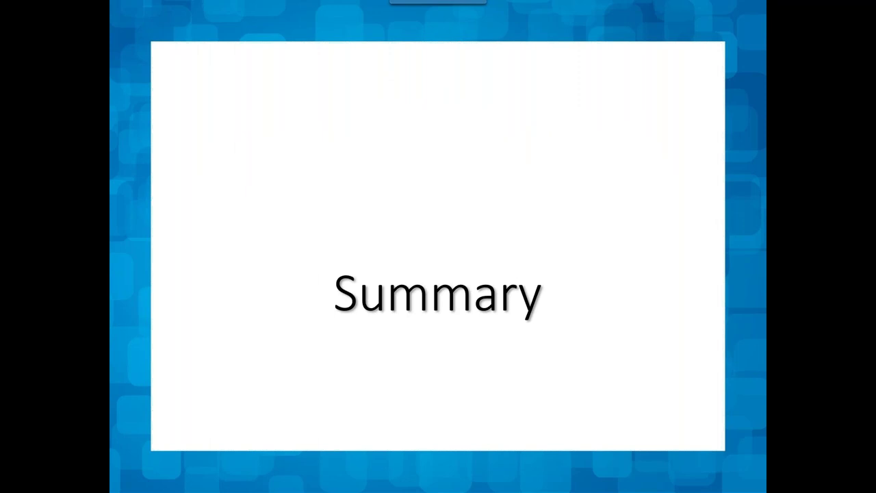
{"action": "key", "text": "Right"}
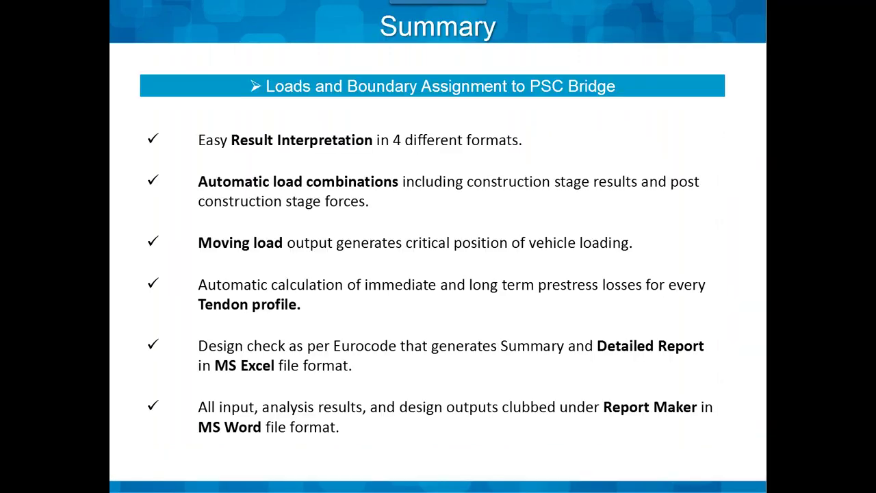